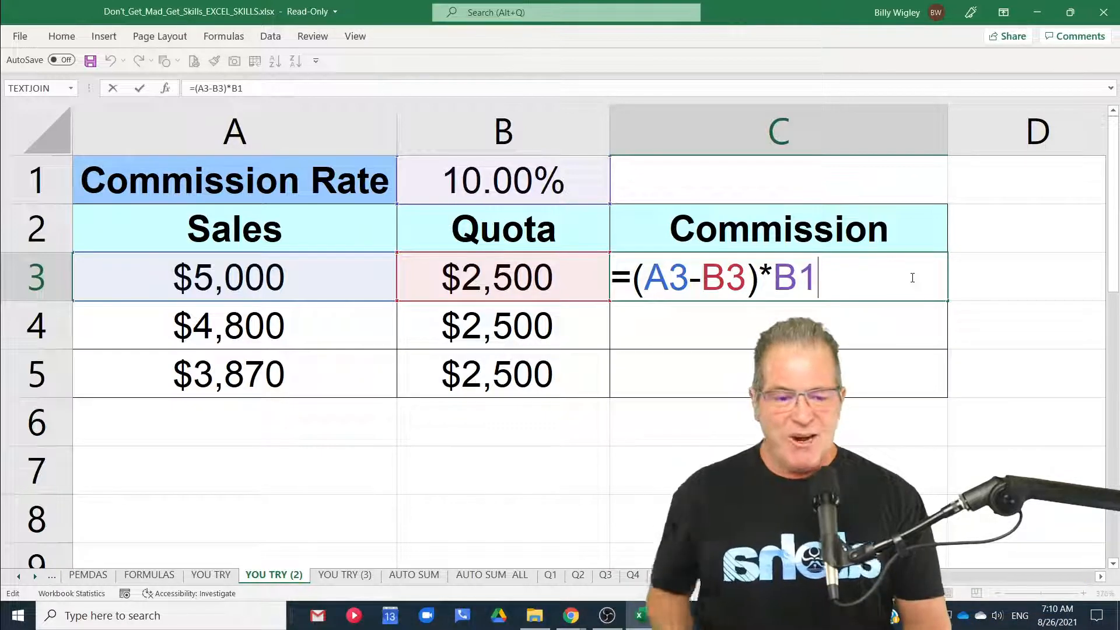
Step: Enter the commission formula =(A3-B3)*B1 in C3 and fill it down to C5
key(Return)
click(911, 277)
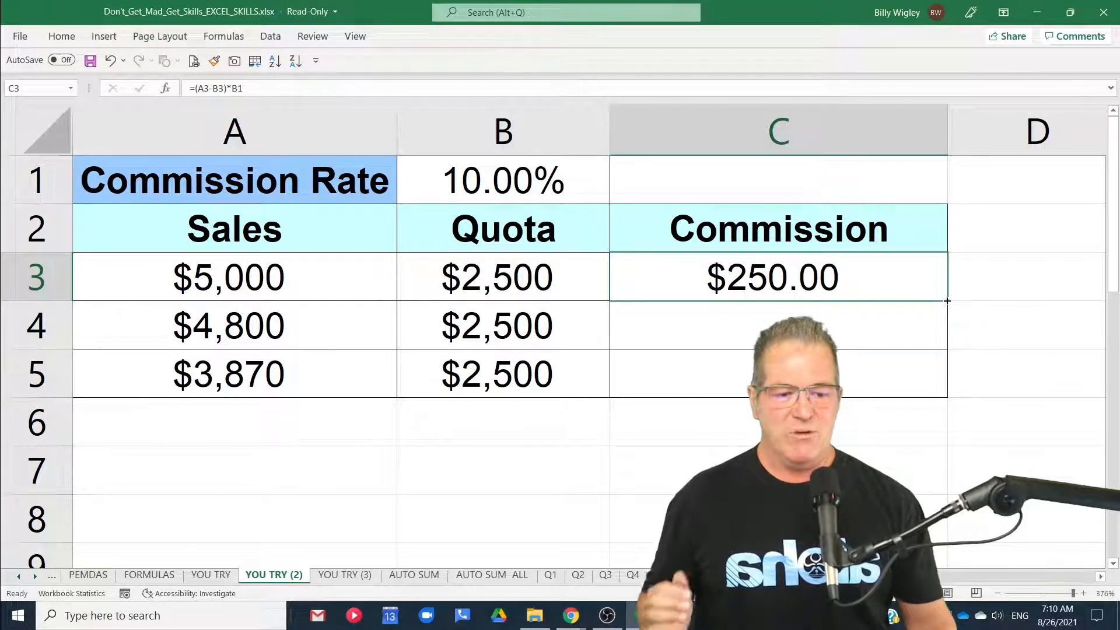
double_click(947, 301)
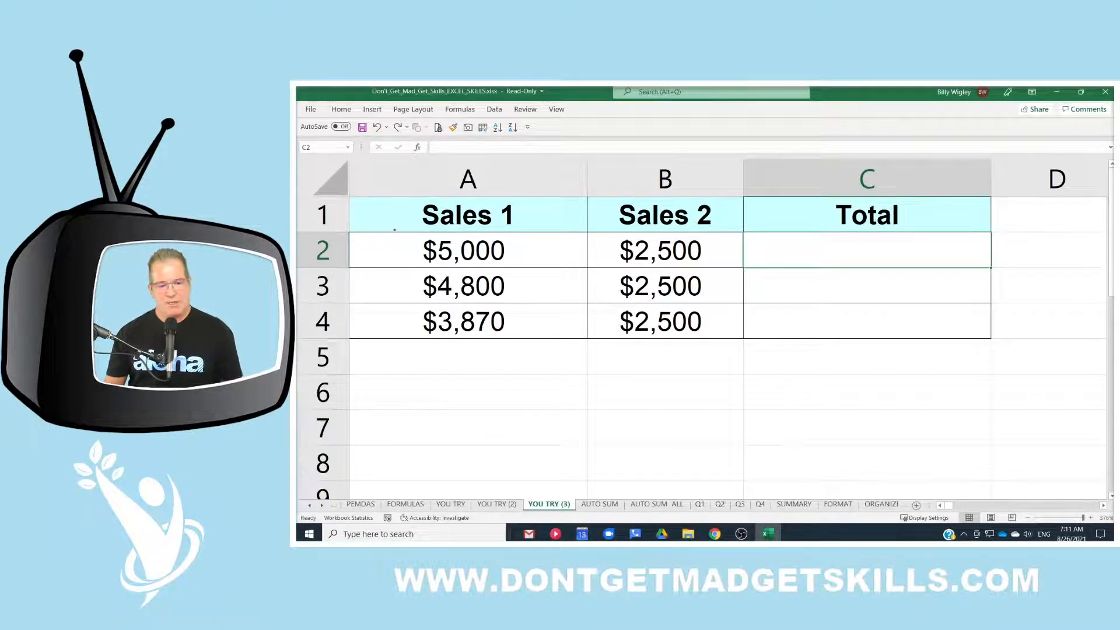
drag(394, 229, 542, 270)
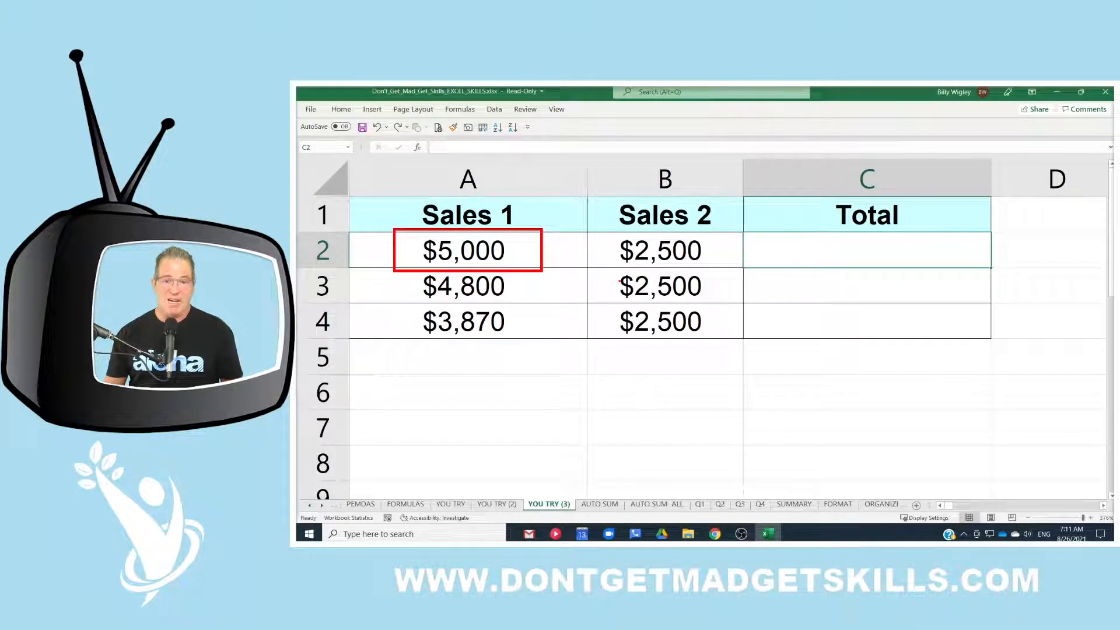
mouse_move(613, 234)
mouse_down()
mouse_move(654, 272)
mouse_move(733, 269)
mouse_up()
key(Escape)
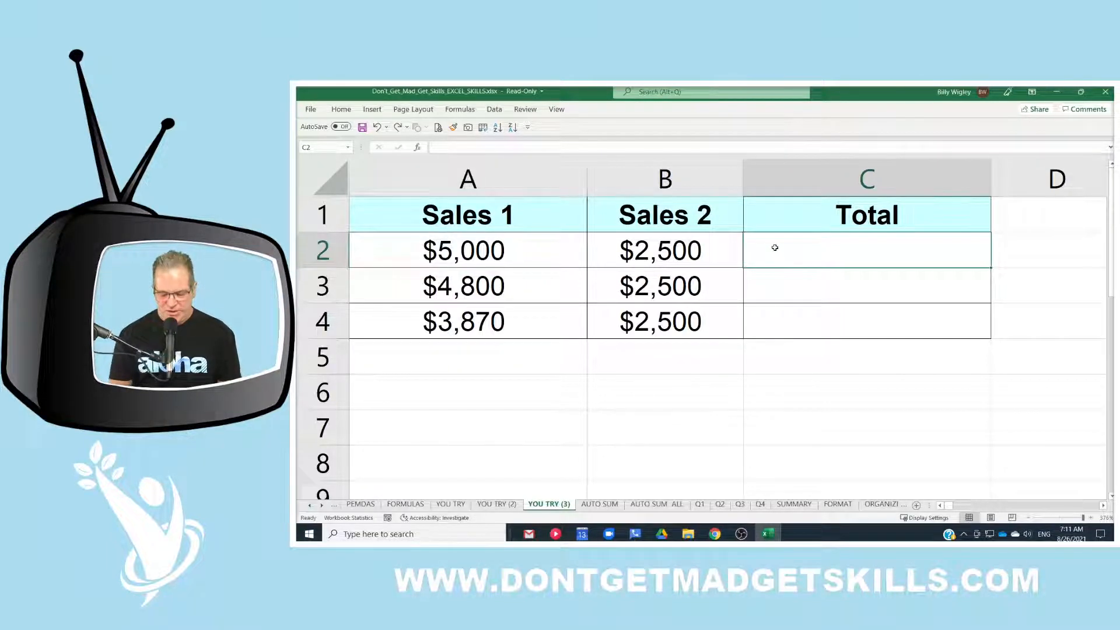
Step: Enter the hard-coded sum =5000+2500 as the total in C2
text(=)
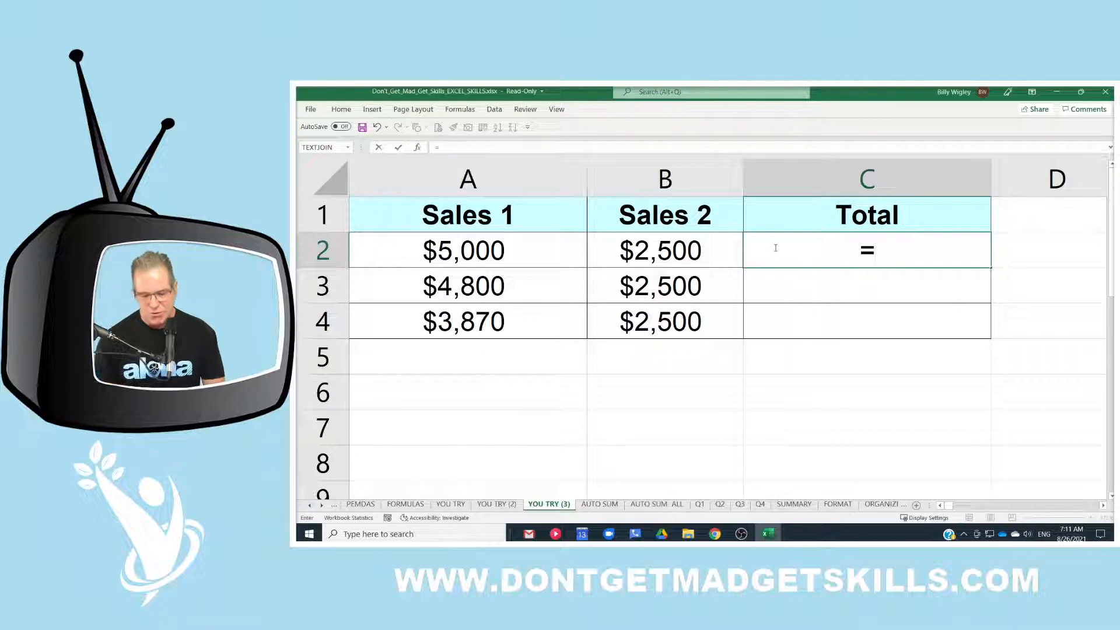
text(5000)
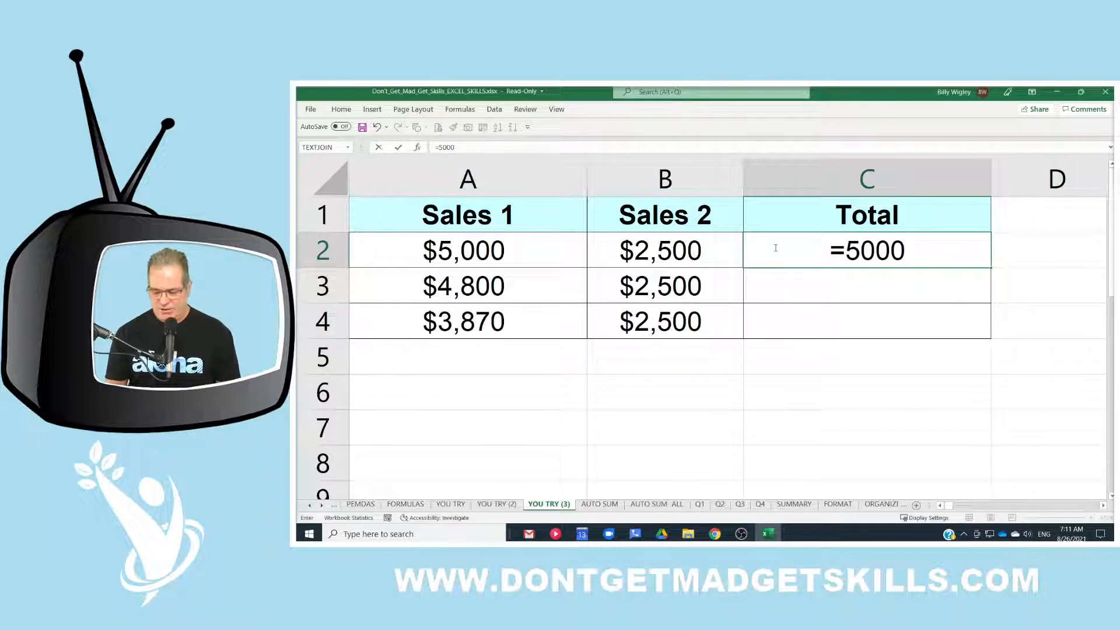
text(+2500)
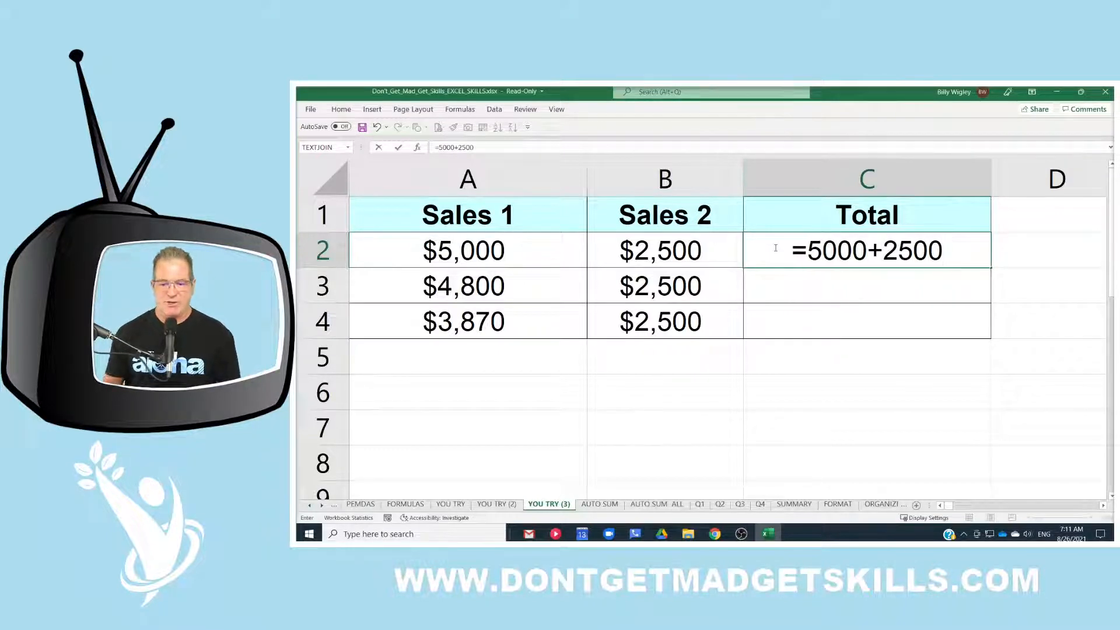
key(Return)
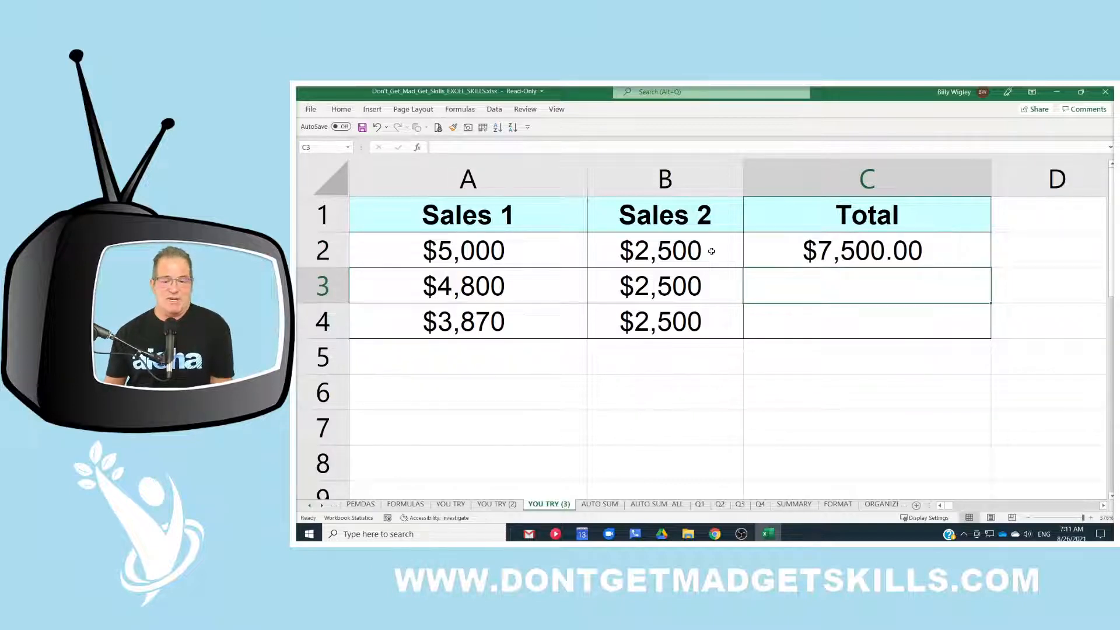
Step: Test the hard-coded total in C2 by setting B2 to 2000 and by clearing B2, undoing each change
click(704, 254)
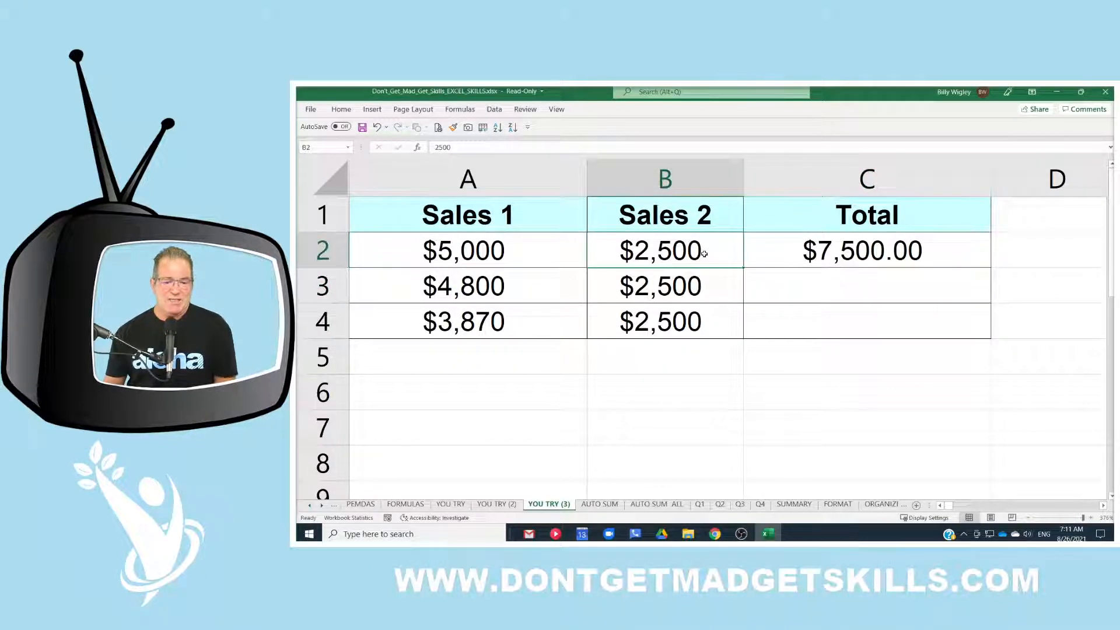
text(2000)
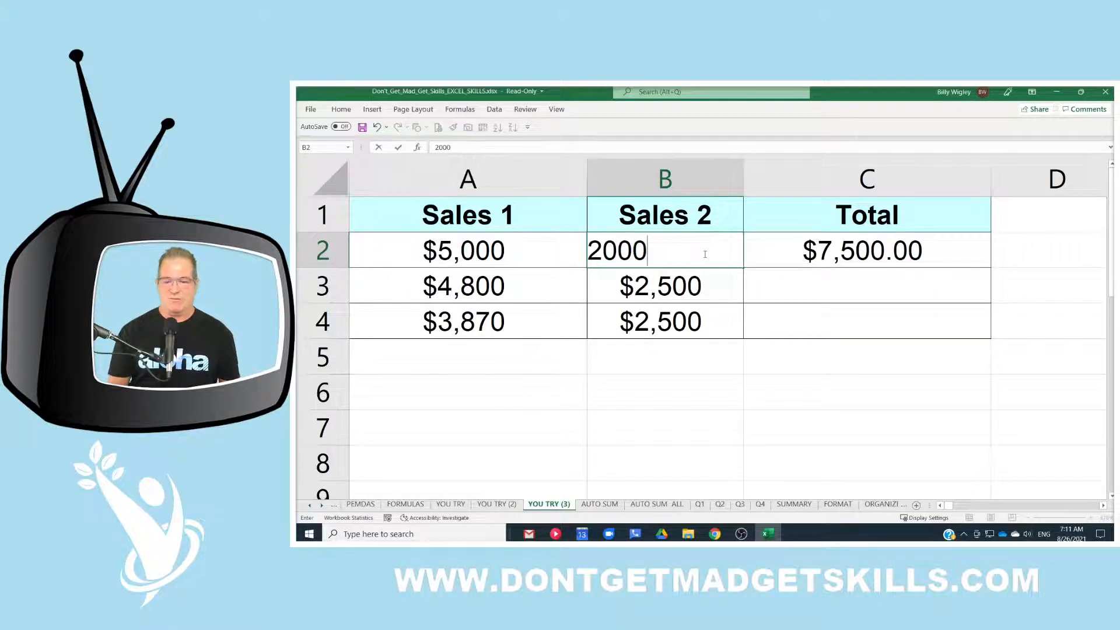
key(Return)
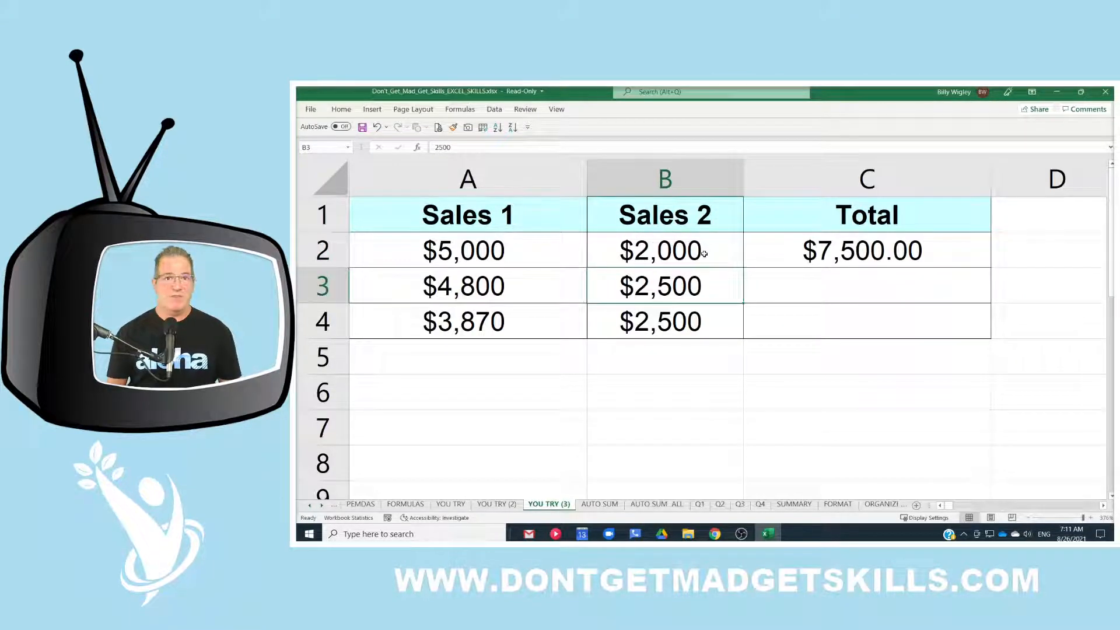
double_click(788, 251)
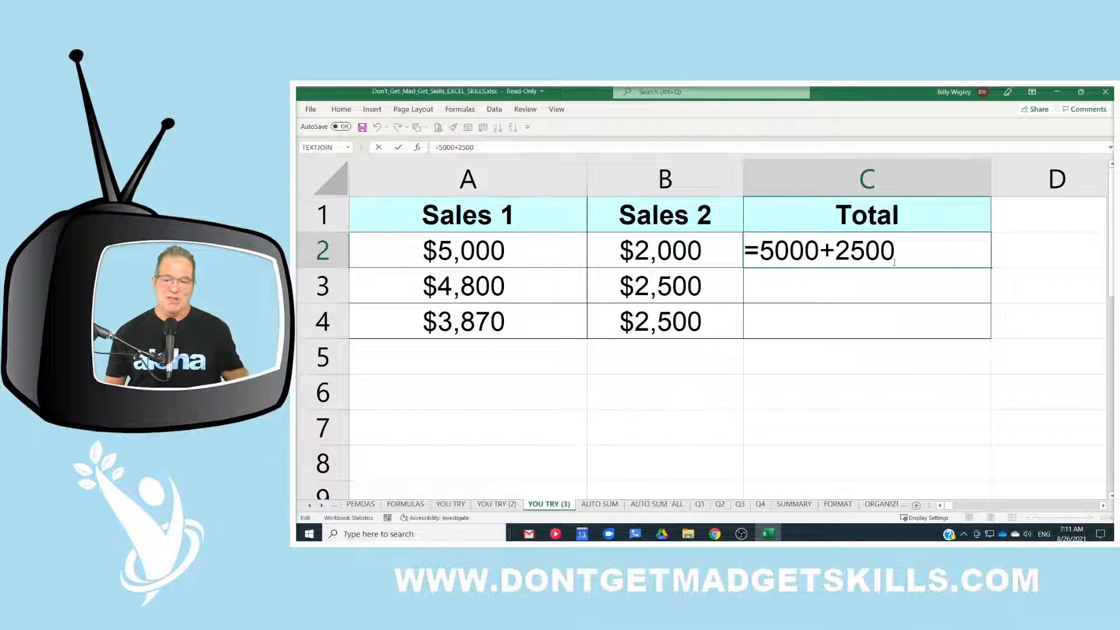
click(712, 252)
key(ctrl+z)
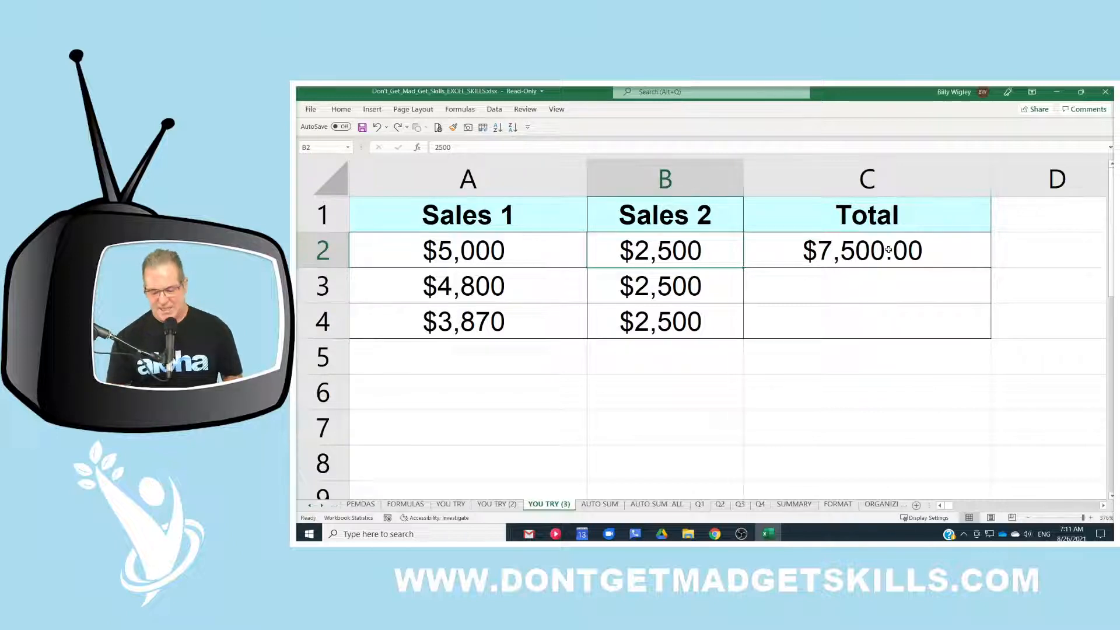
key(Delete)
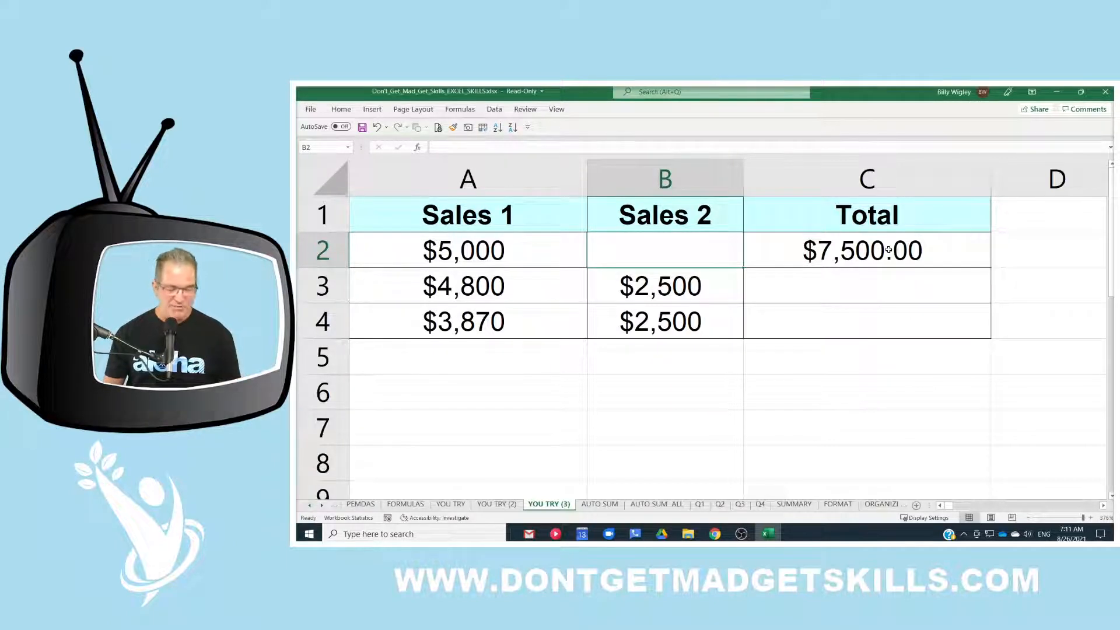
key(ctrl+z)
Step: Replace the total in C2 with the cell-reference formula =A2+B2
click(890, 253)
key(Delete)
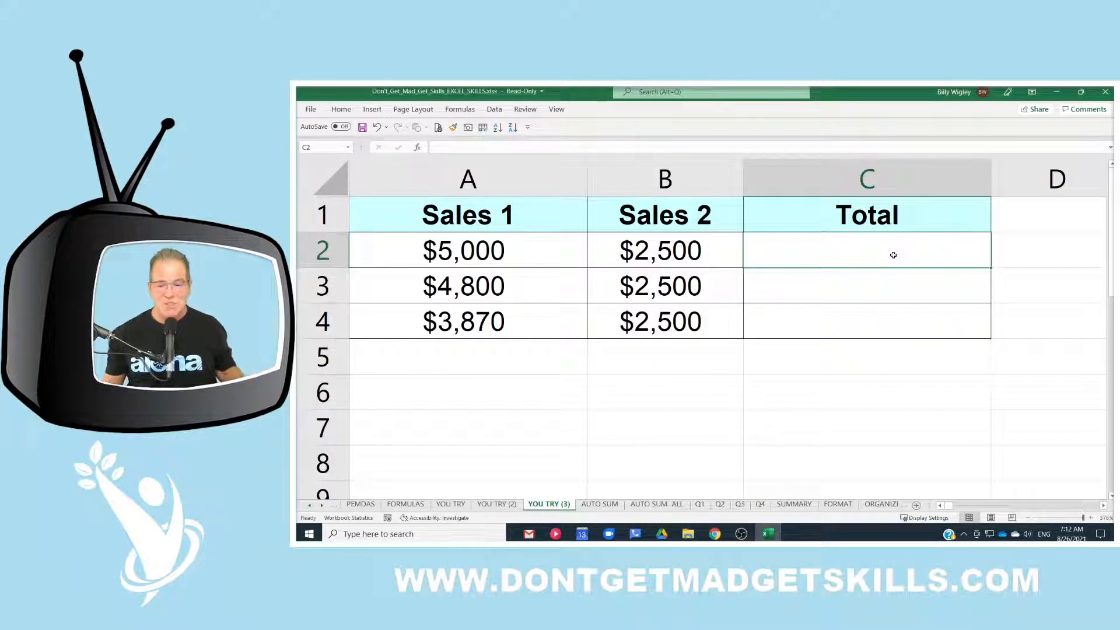
text(=)
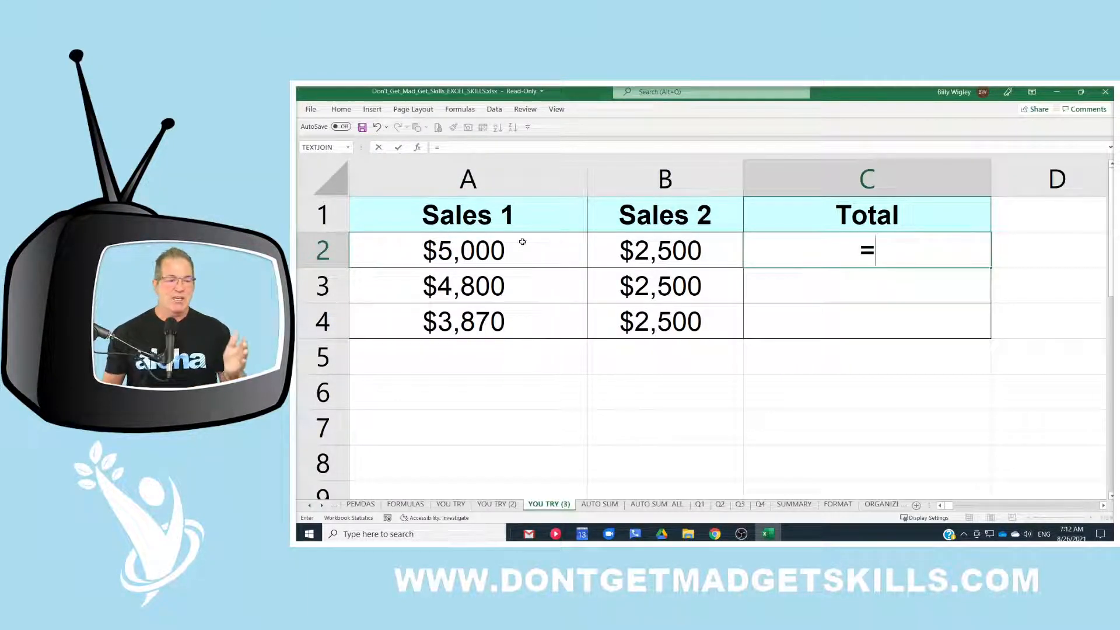
click(505, 249)
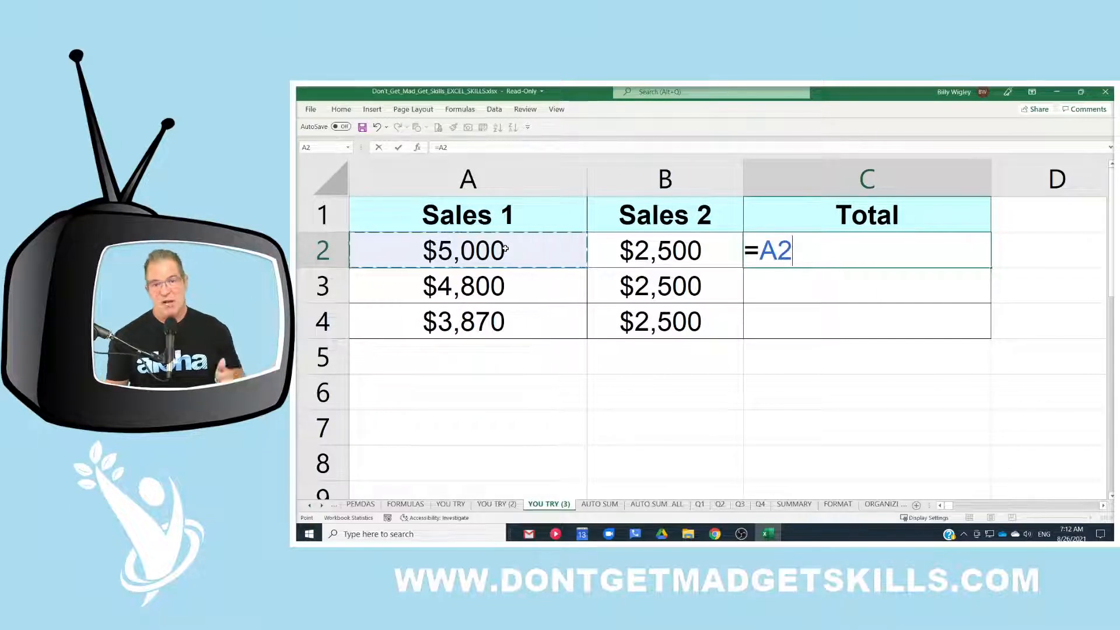
text(+)
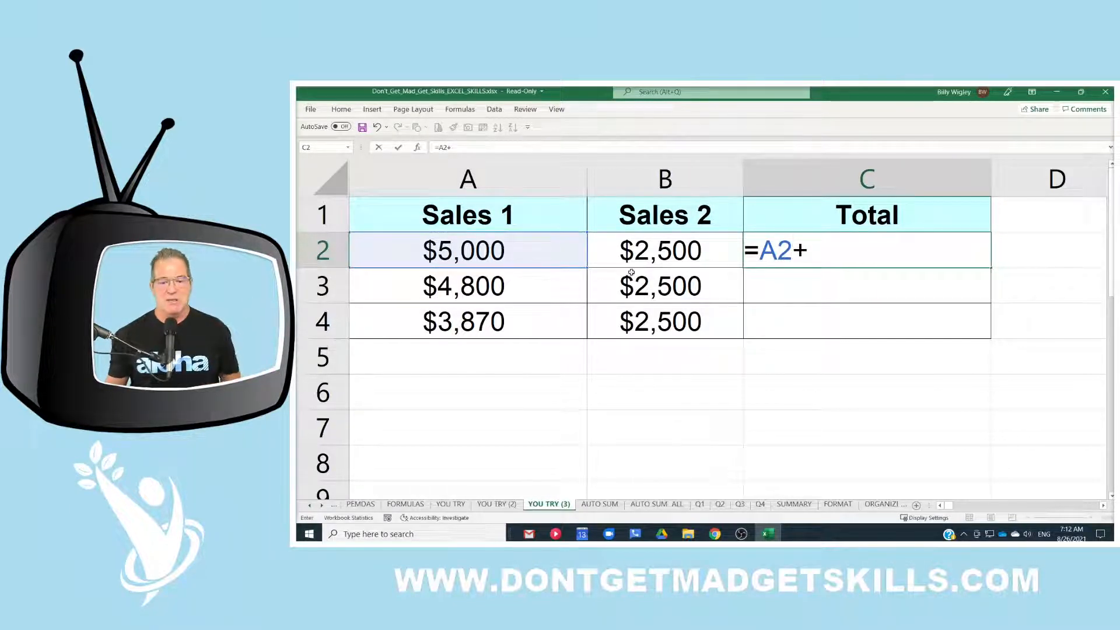
click(668, 244)
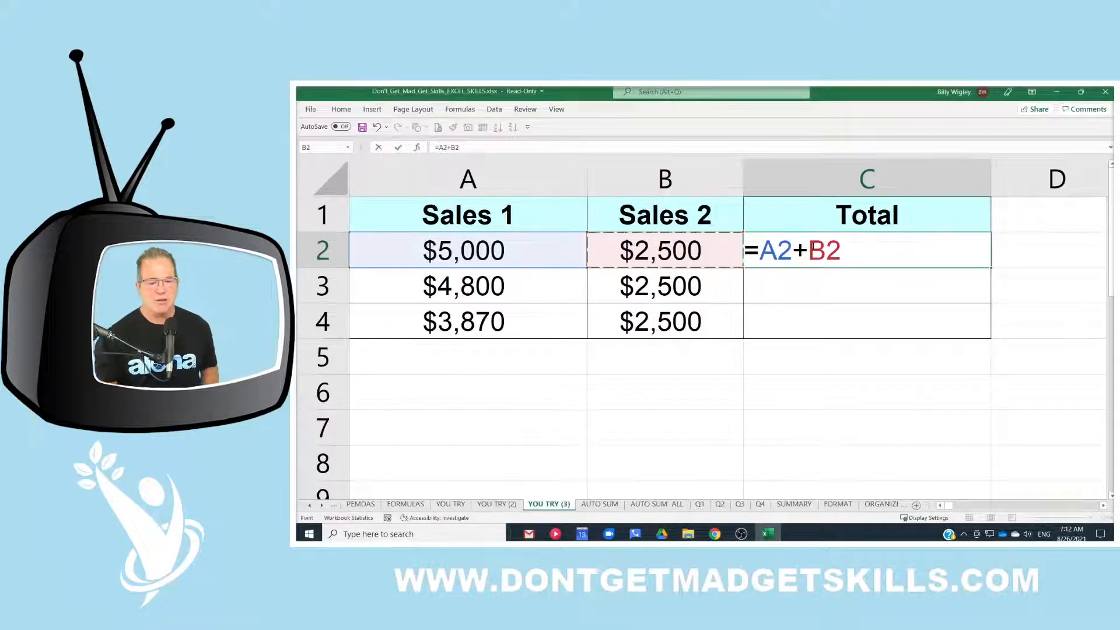
key(Return)
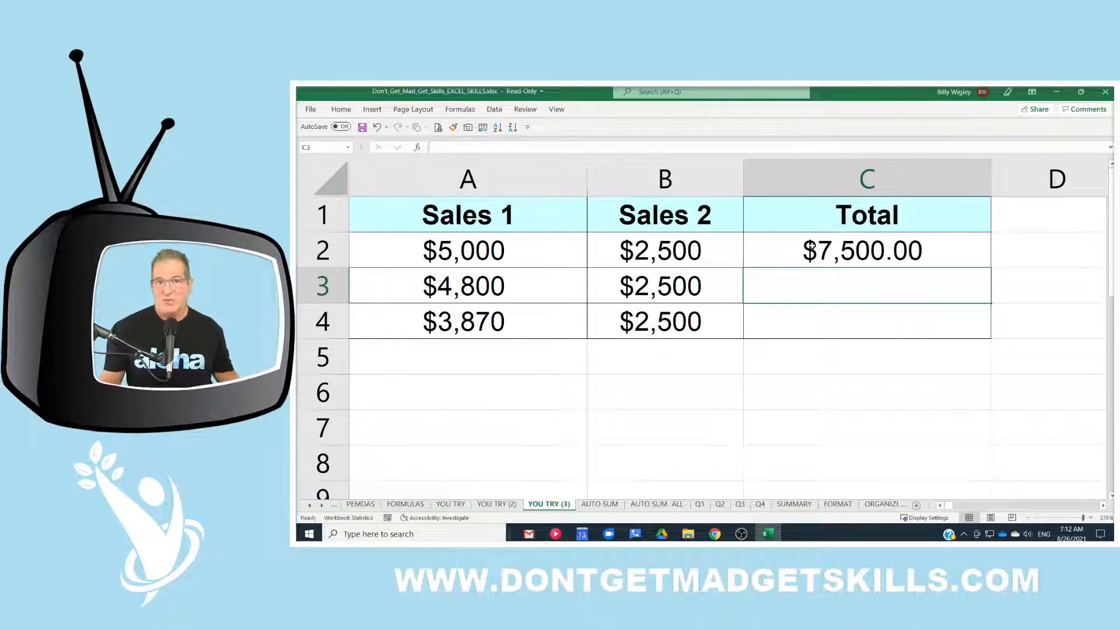
Step: Test the cell-reference total by setting B2 to 2,000 and to 0, and undo both changes
click(677, 247)
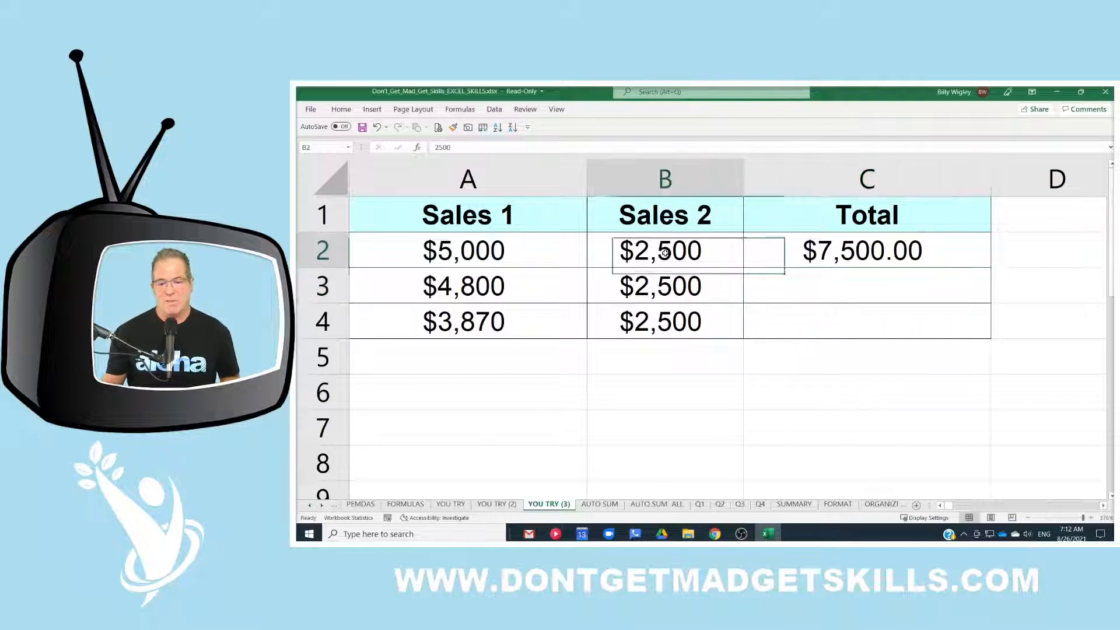
text(2)
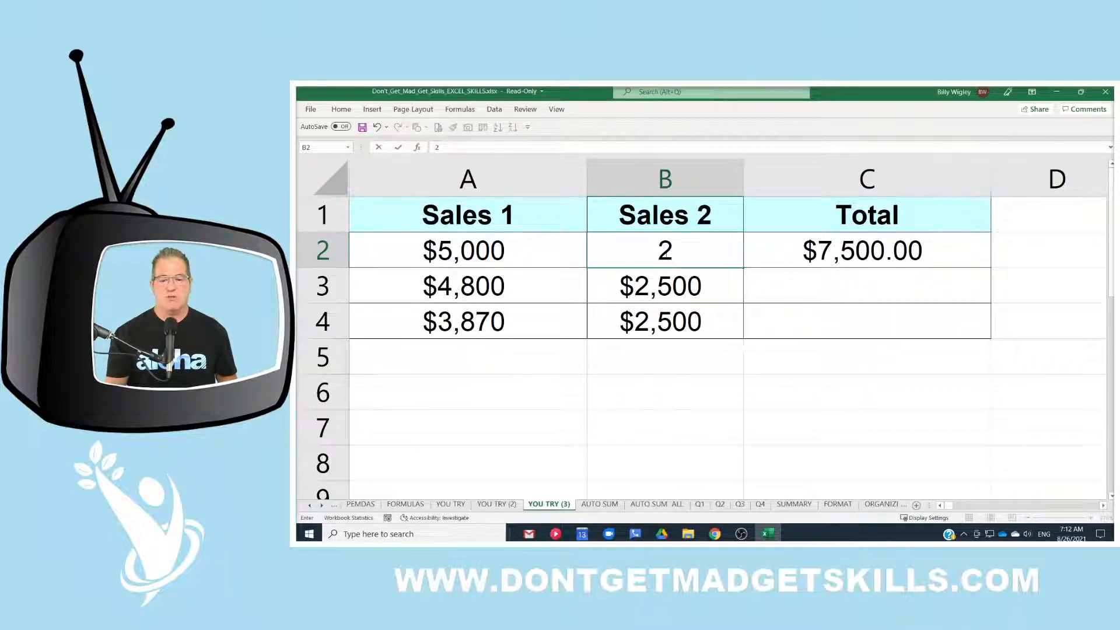
text(,000)
key(Return)
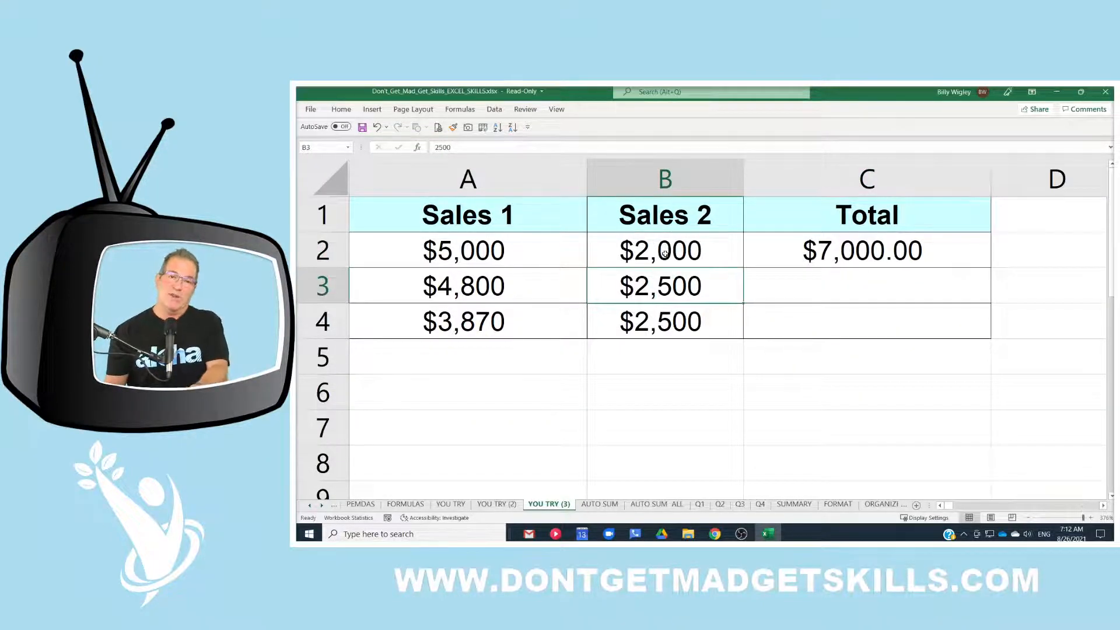
click(665, 253)
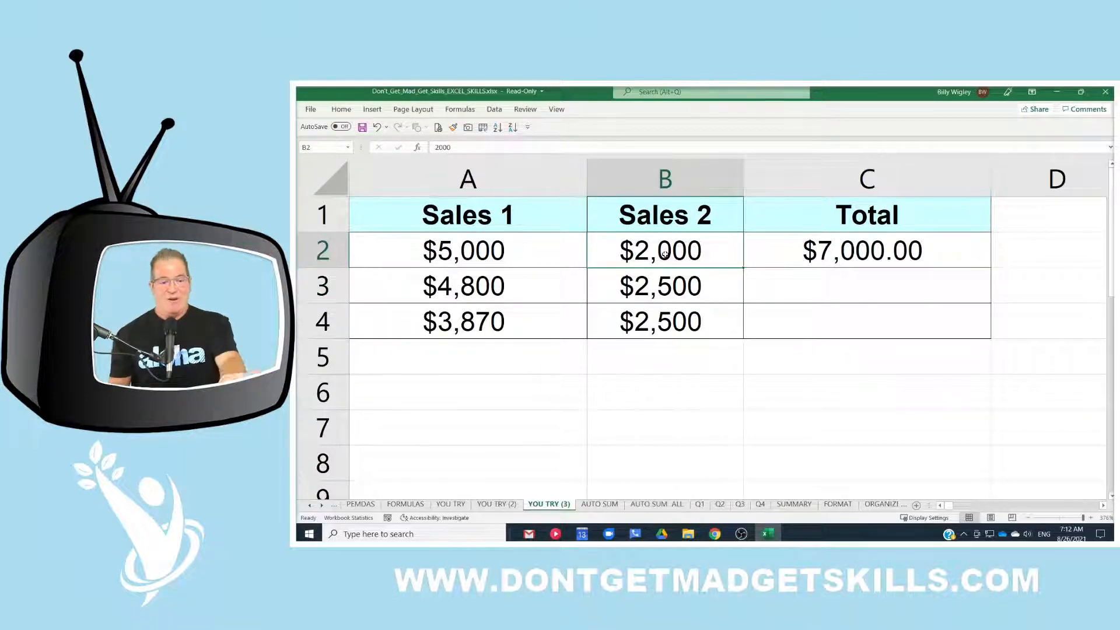
text(0)
key(Return)
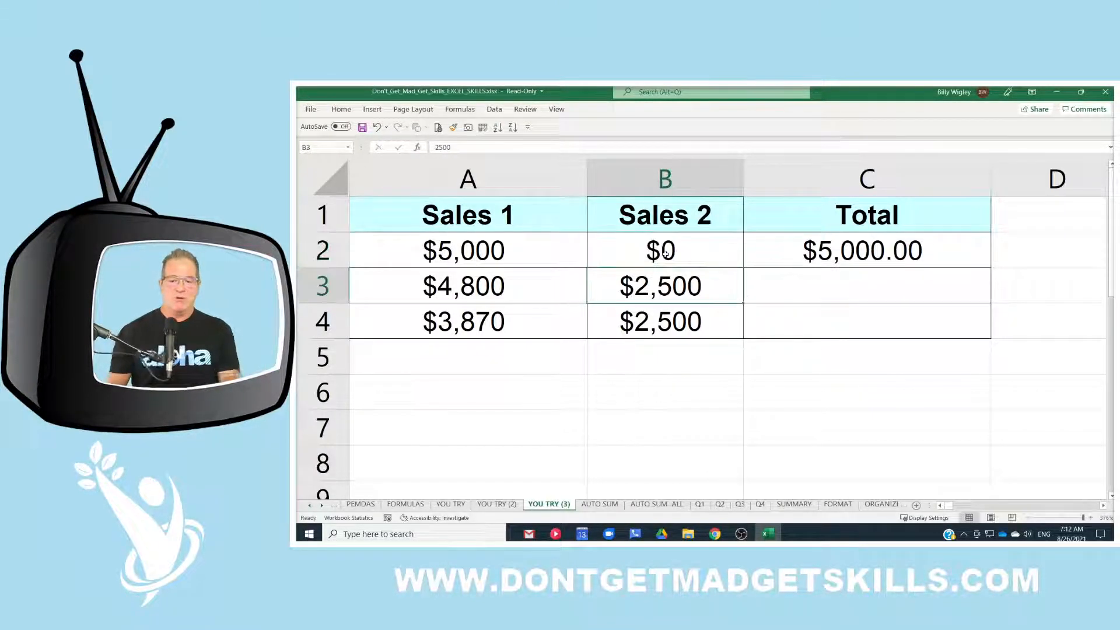
key(ctrl+z)
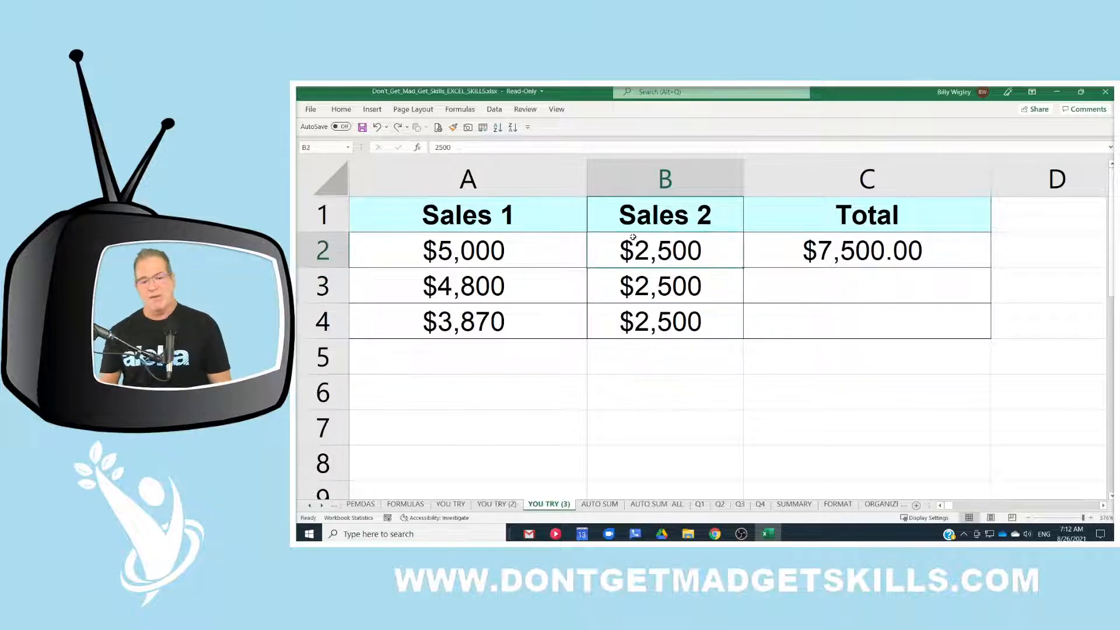
Step: Check the formula in C2 and fill it down the Total column to C4
click(904, 255)
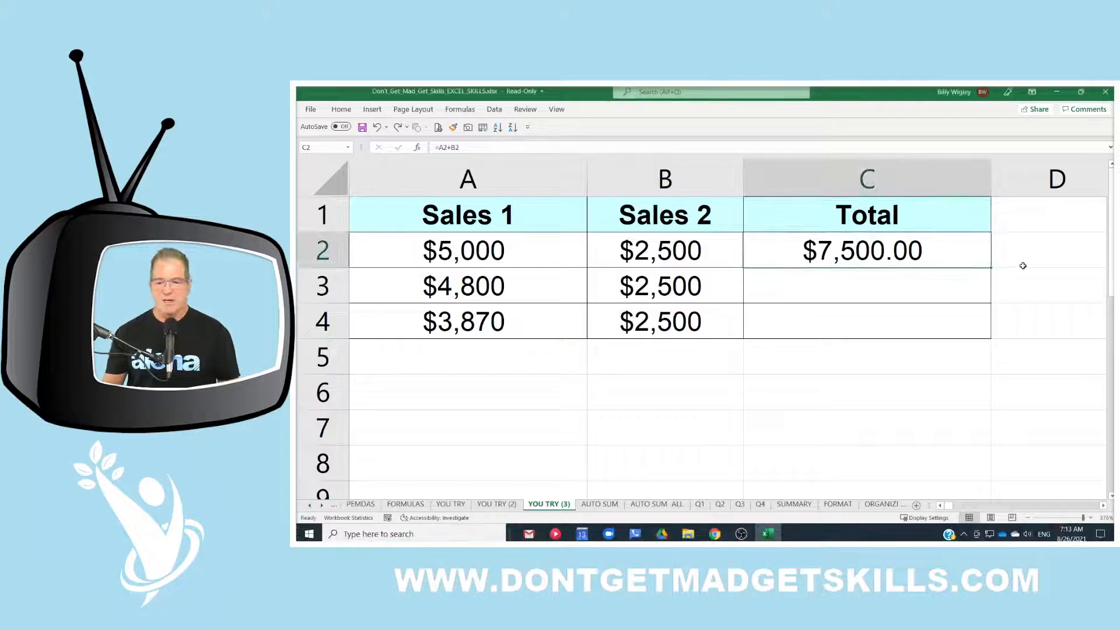
double_click(973, 253)
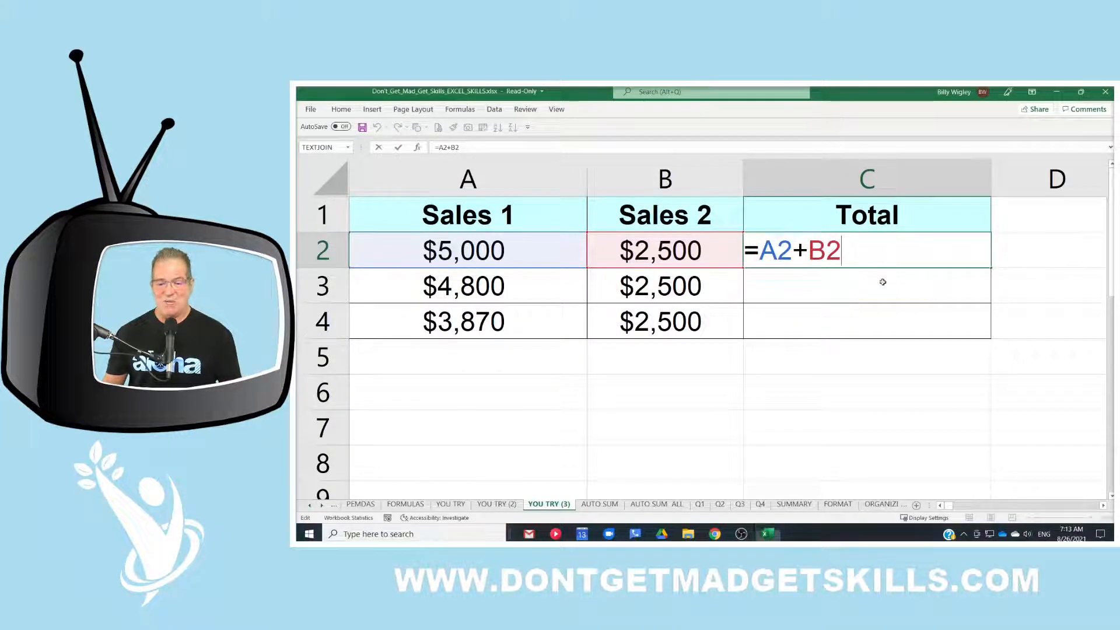
key(Return)
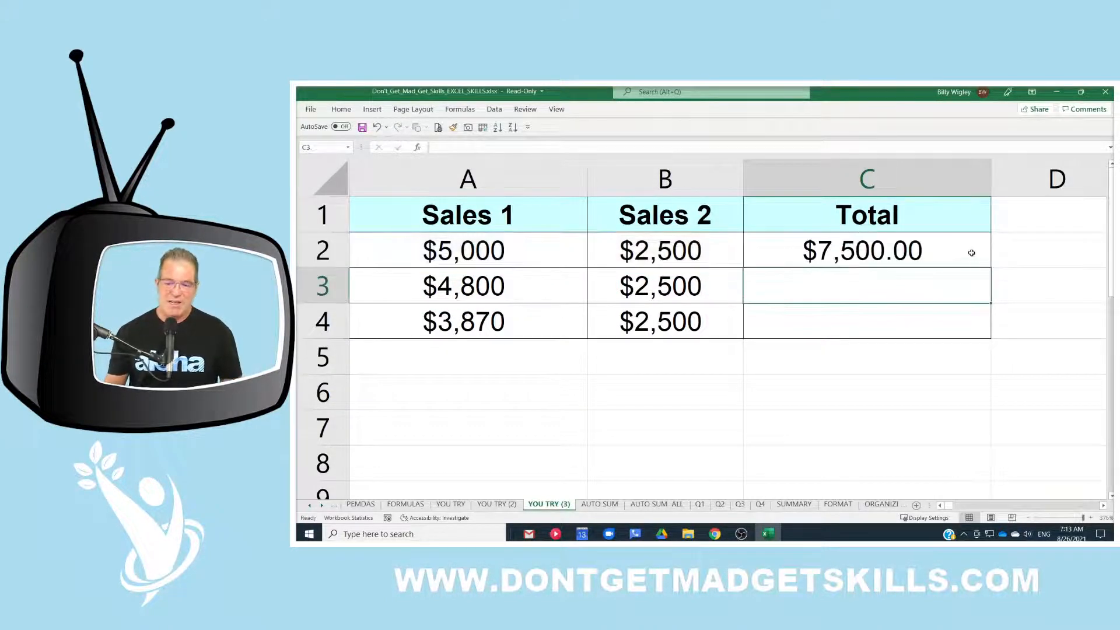
click(973, 250)
double_click(991, 267)
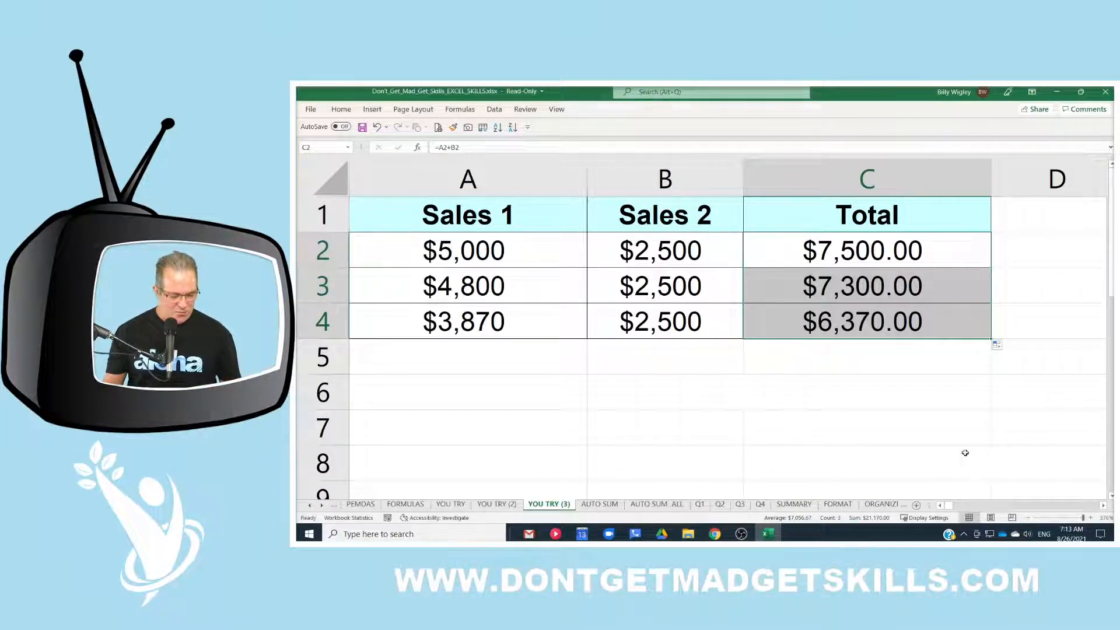
Step: Show the sheet's formulas instead of their values and examine the cell references in the Total column
scroll(686, 326, down, 3)
scroll(686, 326, down, 1)
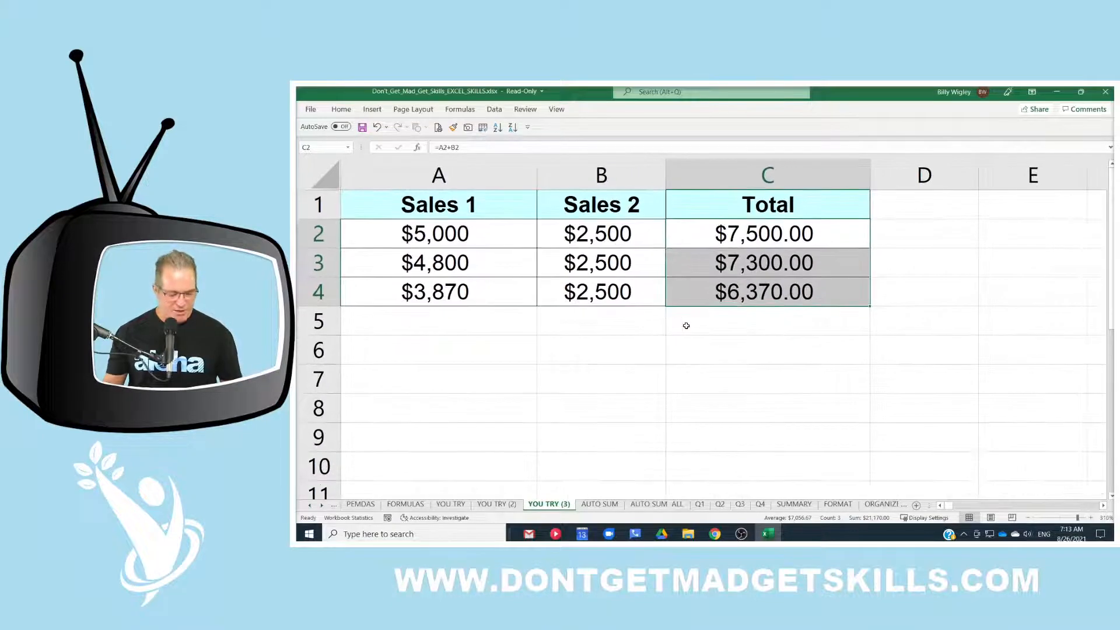
key(ctrl+grave)
scroll(687, 329, down, 3)
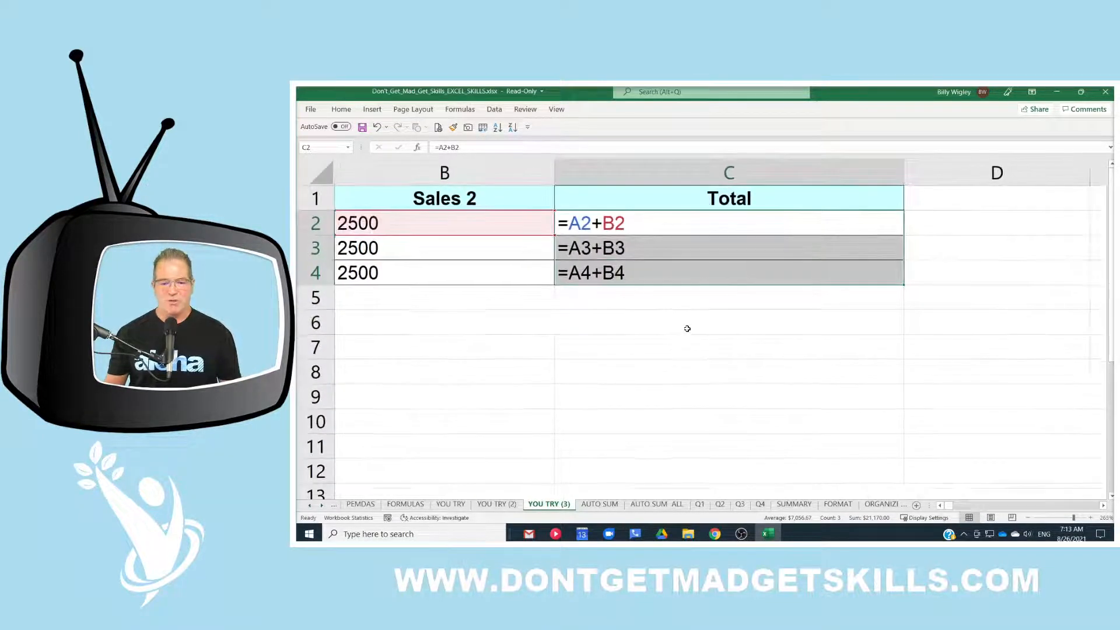
click(943, 507)
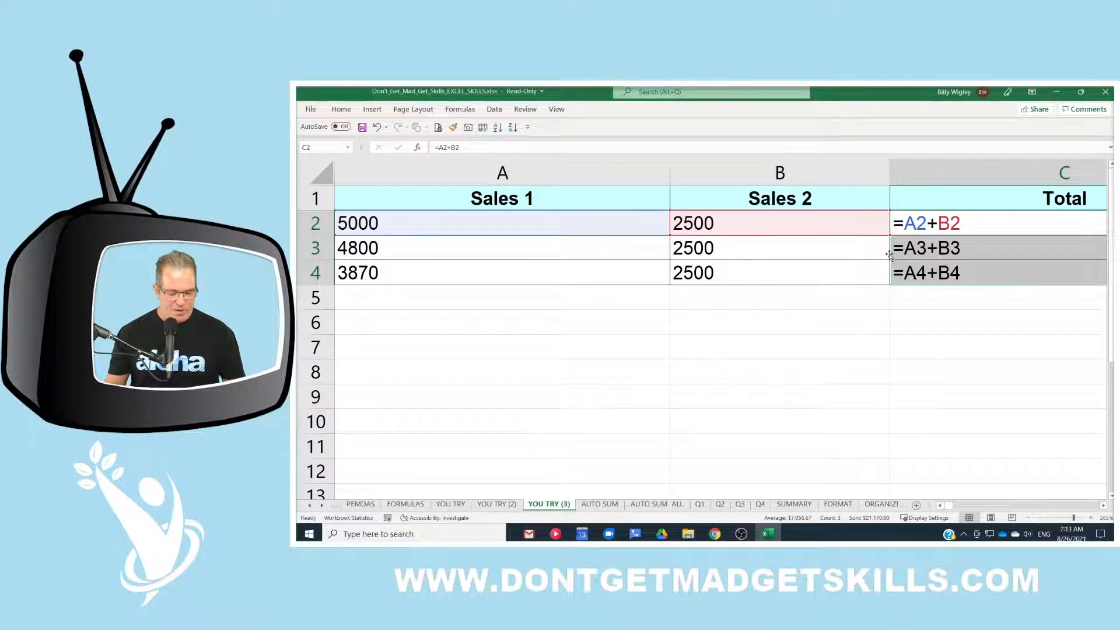
drag(903, 207, 977, 239)
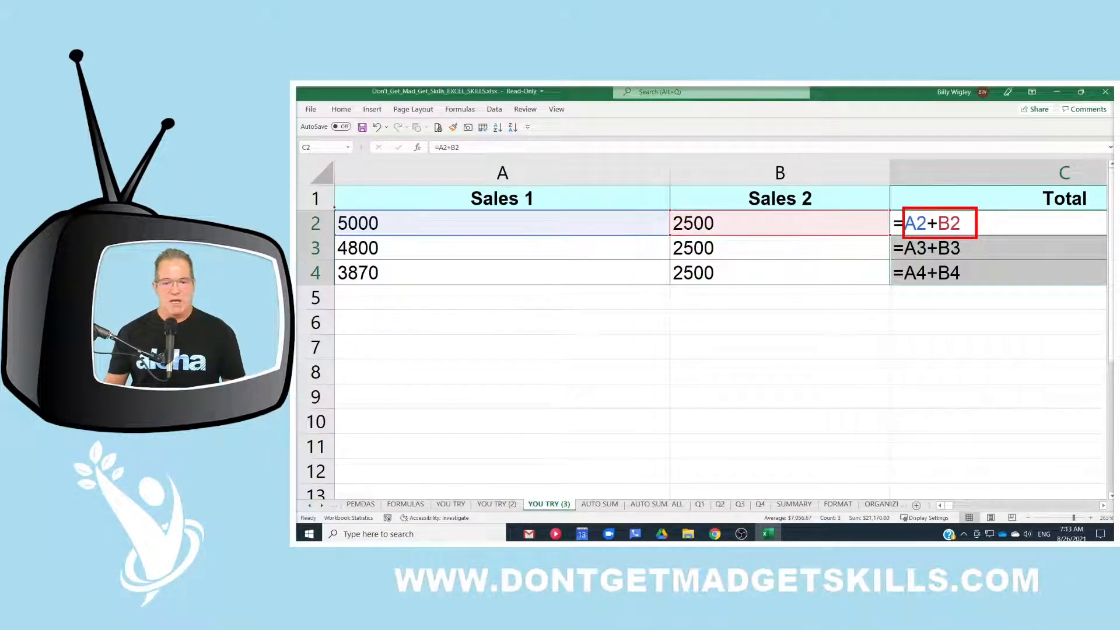
mouse_move(334, 207)
mouse_down()
mouse_move(413, 233)
mouse_move(334, 233)
mouse_up()
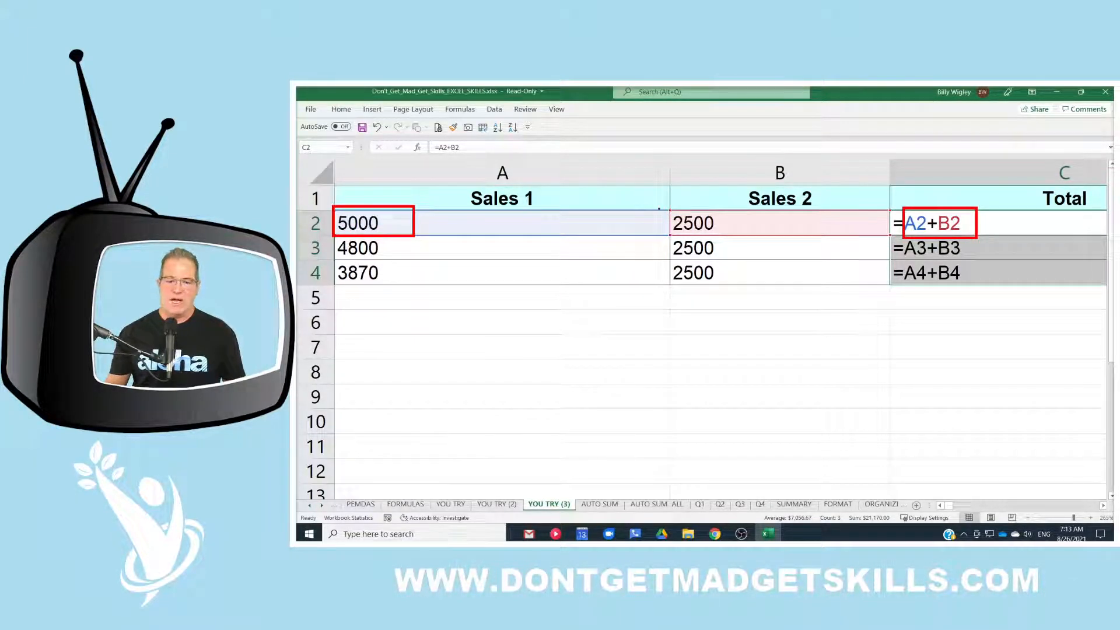
Step: Examine which Sales 1 and Sales 2 cells the Total formulas in C2 and C3 refer to
mouse_move(664, 204)
mouse_down()
mouse_move(665, 229)
mouse_move(732, 210)
mouse_move(736, 238)
mouse_up()
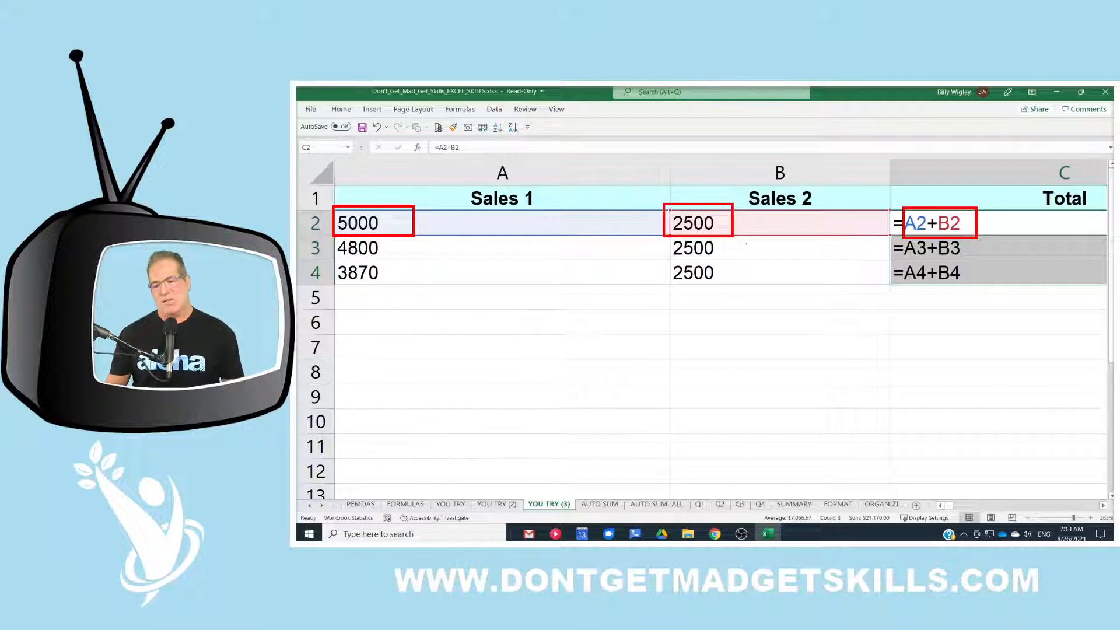
key(e)
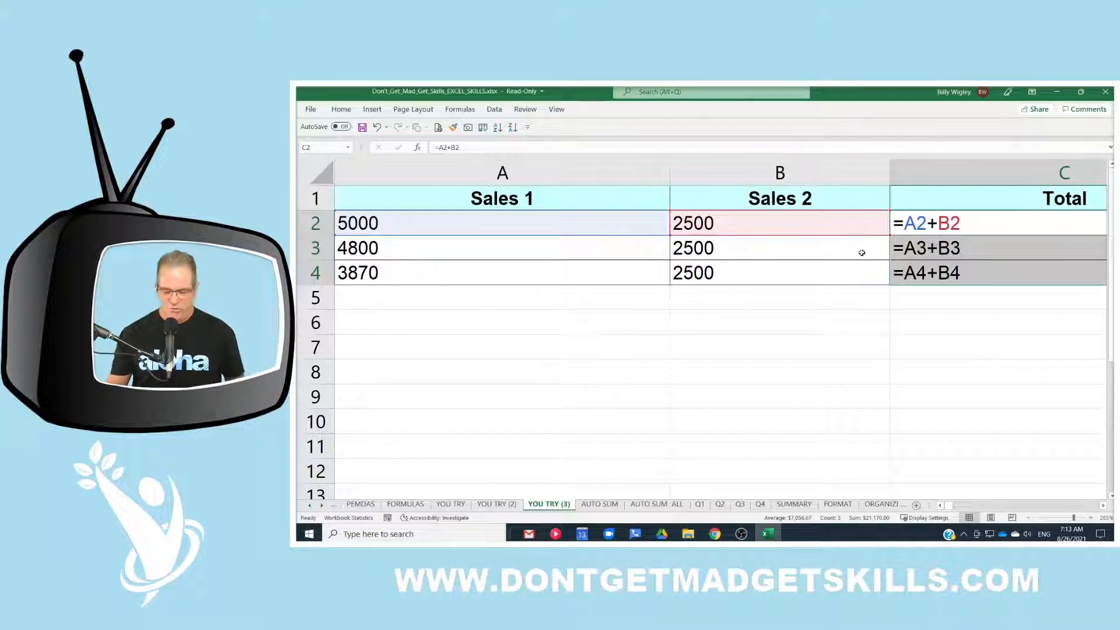
click(1009, 253)
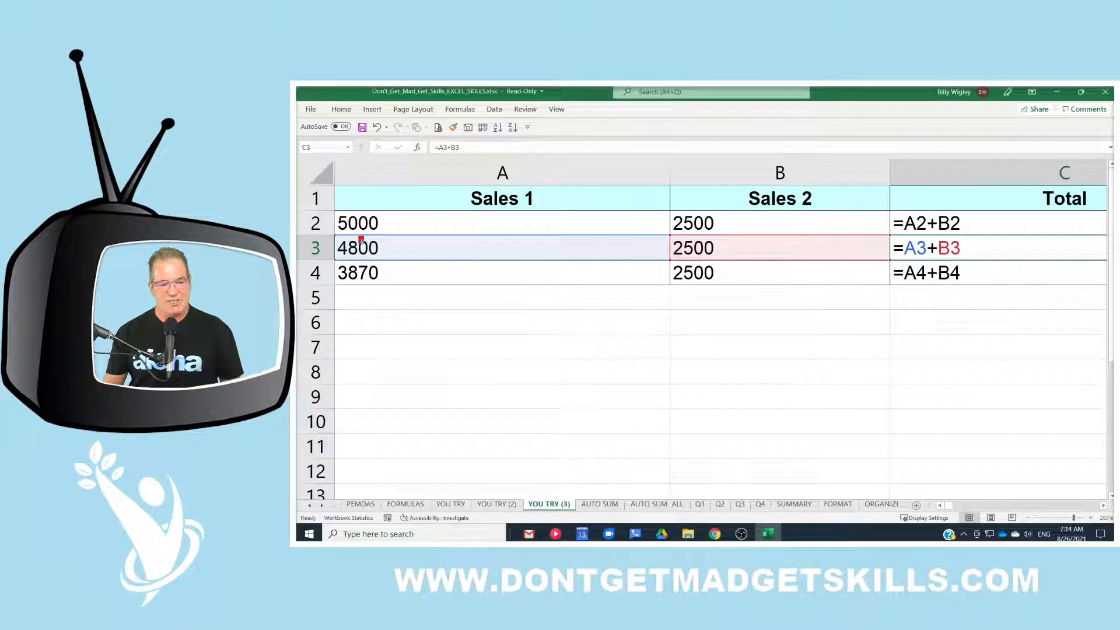
mouse_move(361, 239)
mouse_down()
mouse_move(412, 265)
mouse_move(522, 266)
mouse_up()
mouse_move(708, 236)
mouse_down()
mouse_move(713, 251)
mouse_move(831, 261)
mouse_up()
mouse_move(888, 211)
mouse_down()
mouse_move(898, 232)
mouse_move(978, 233)
mouse_up()
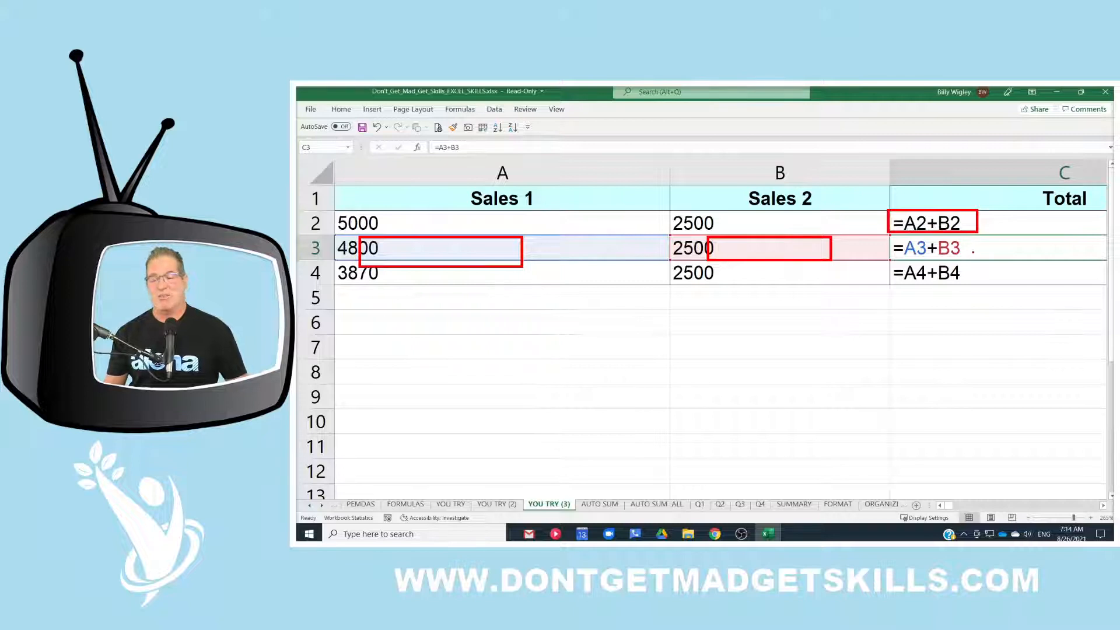
key(e)
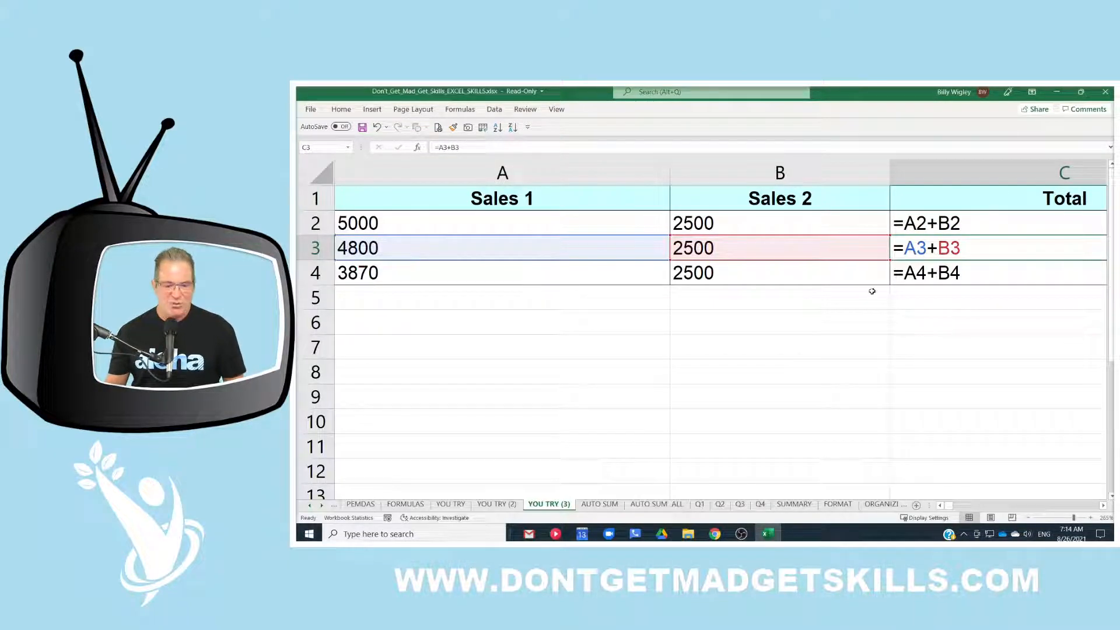
Step: Fit column A's width to its contents and compare the three formulas in the Total column
double_click(671, 171)
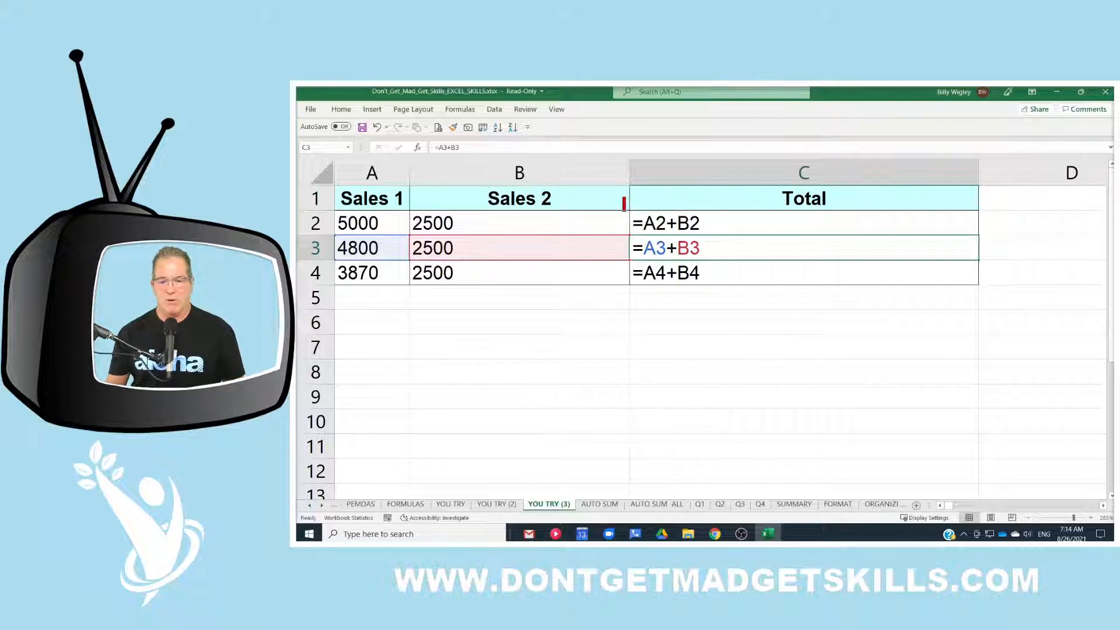
drag(624, 199, 757, 298)
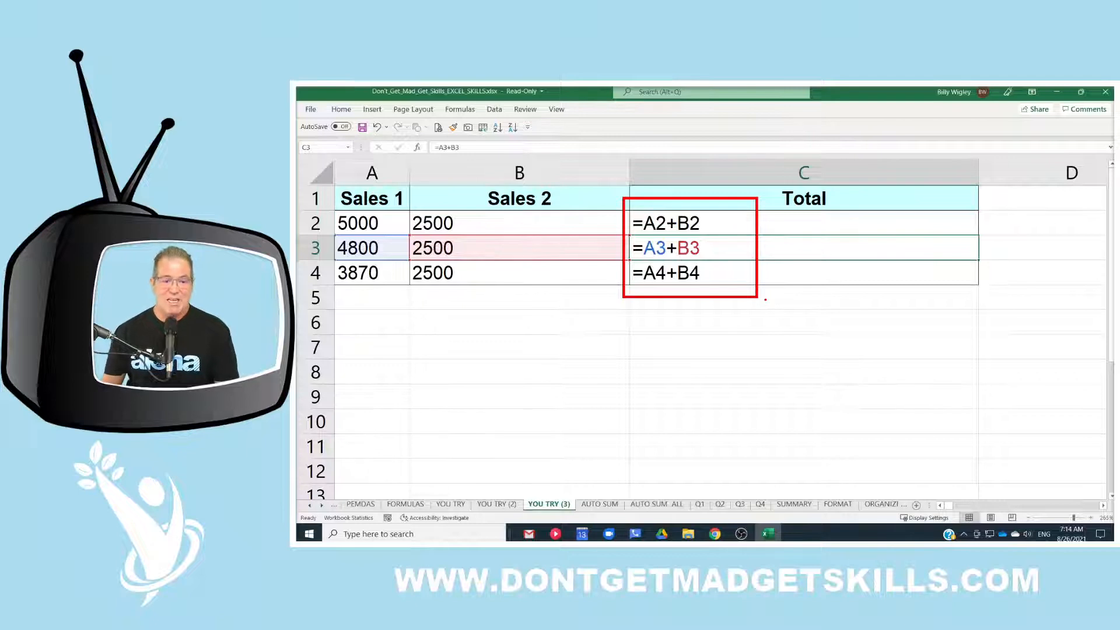
key(Escape)
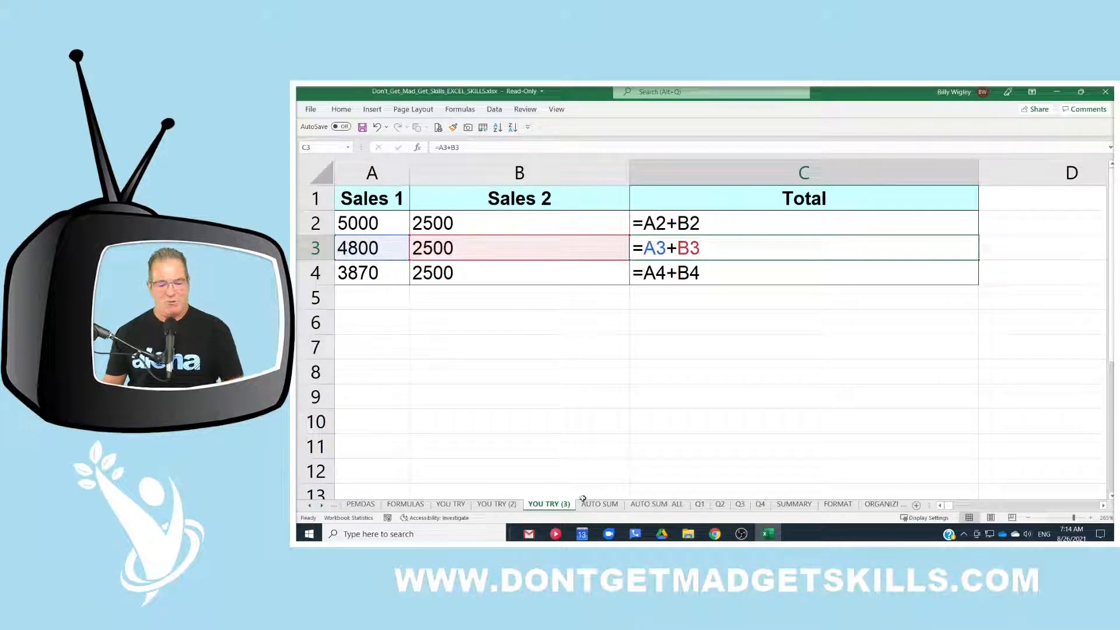
Step: On the YOU TRY (2) sheet, check the commission formula in C3 and fill it down to C5
click(507, 505)
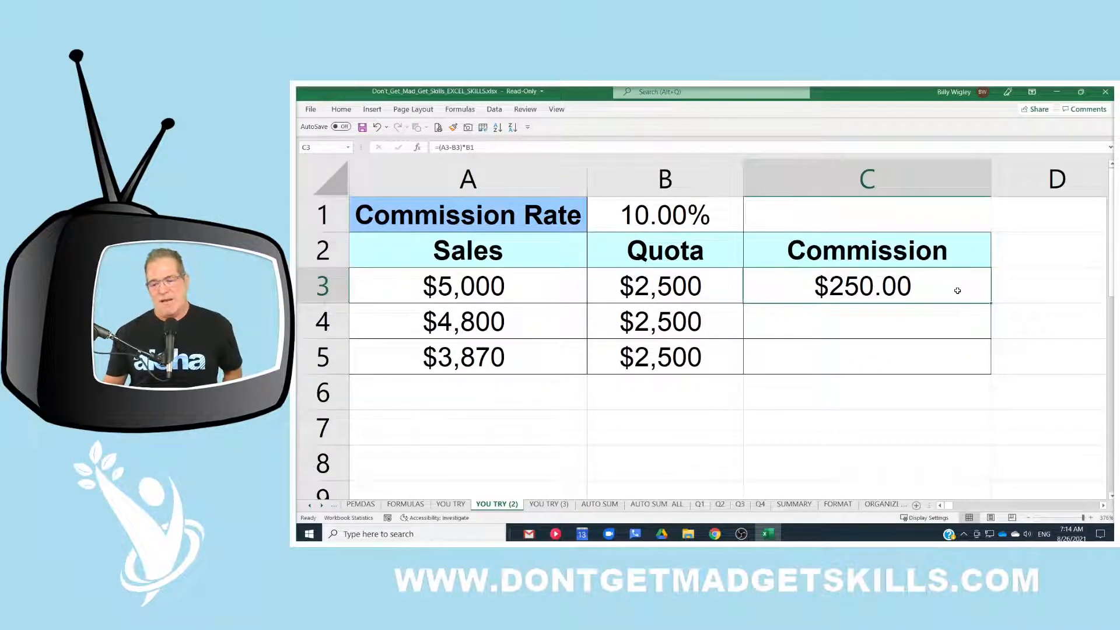
double_click(957, 291)
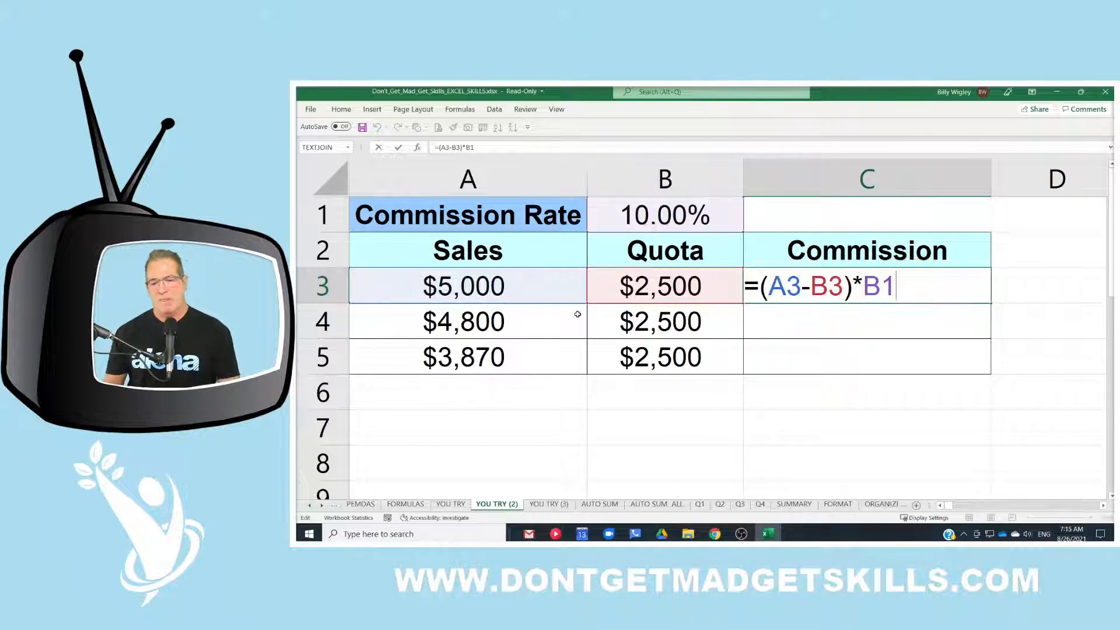
key(Return)
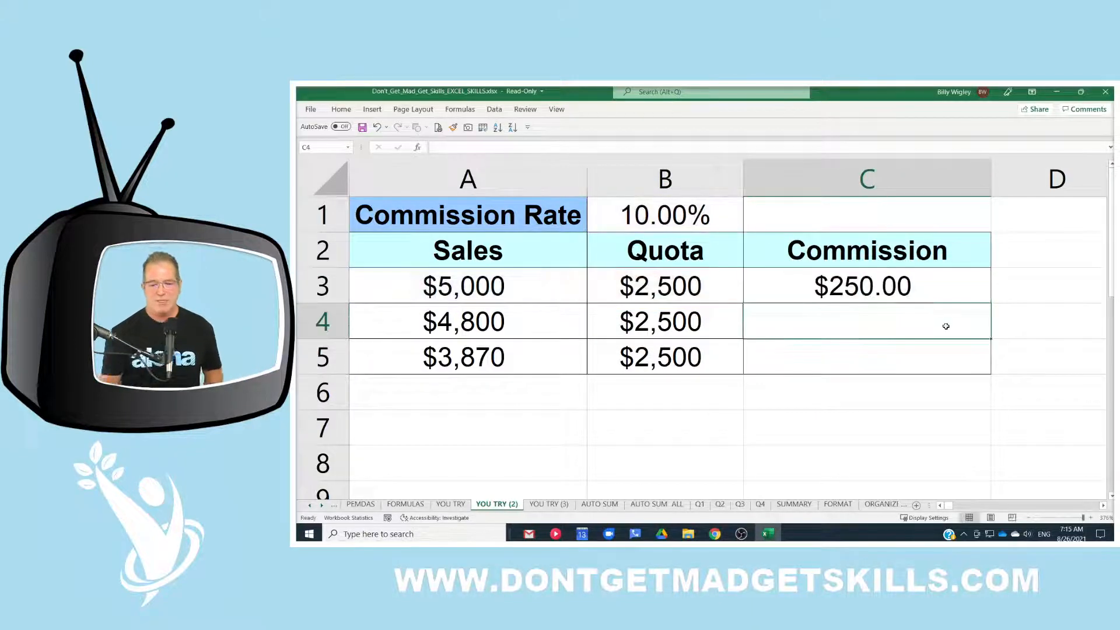
click(945, 285)
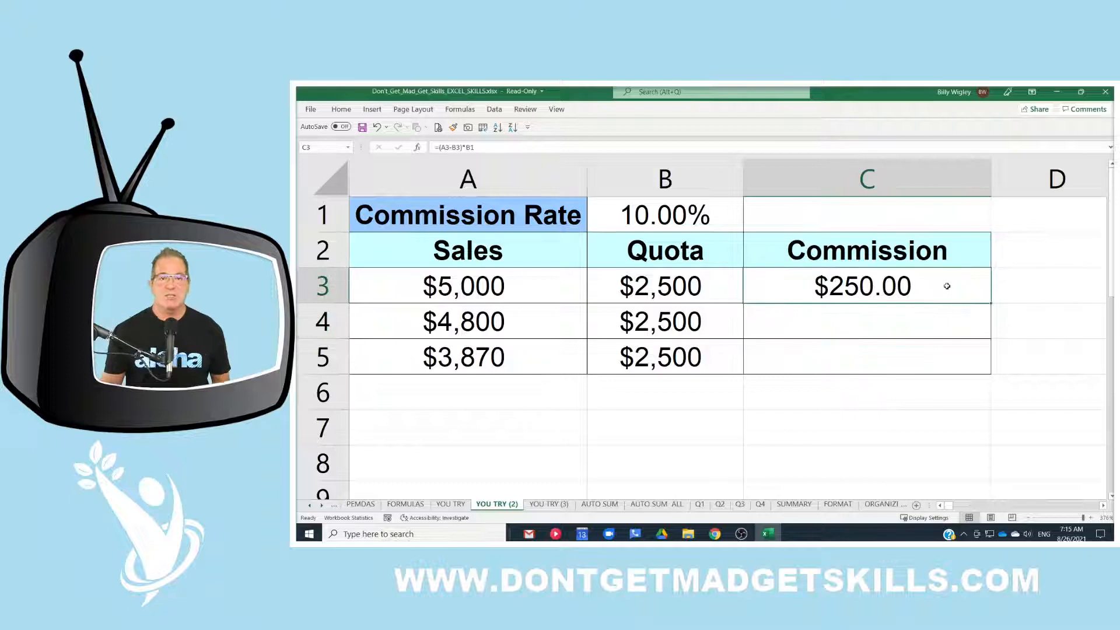
double_click(992, 302)
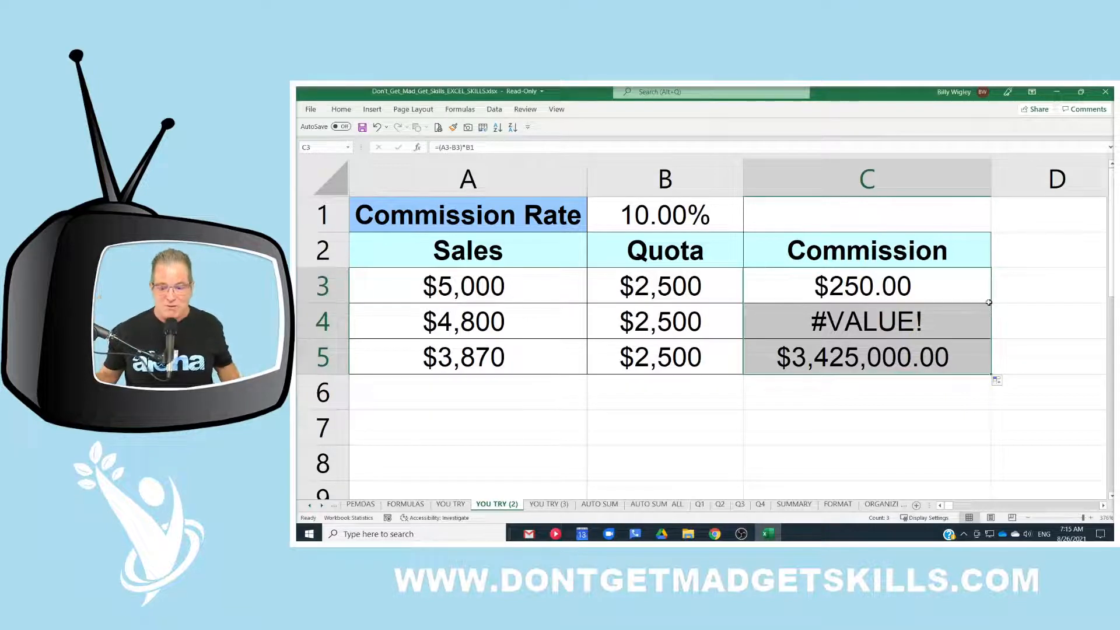
Step: Recheck the cell references in the commission formula in C3
click(933, 285)
double_click(934, 283)
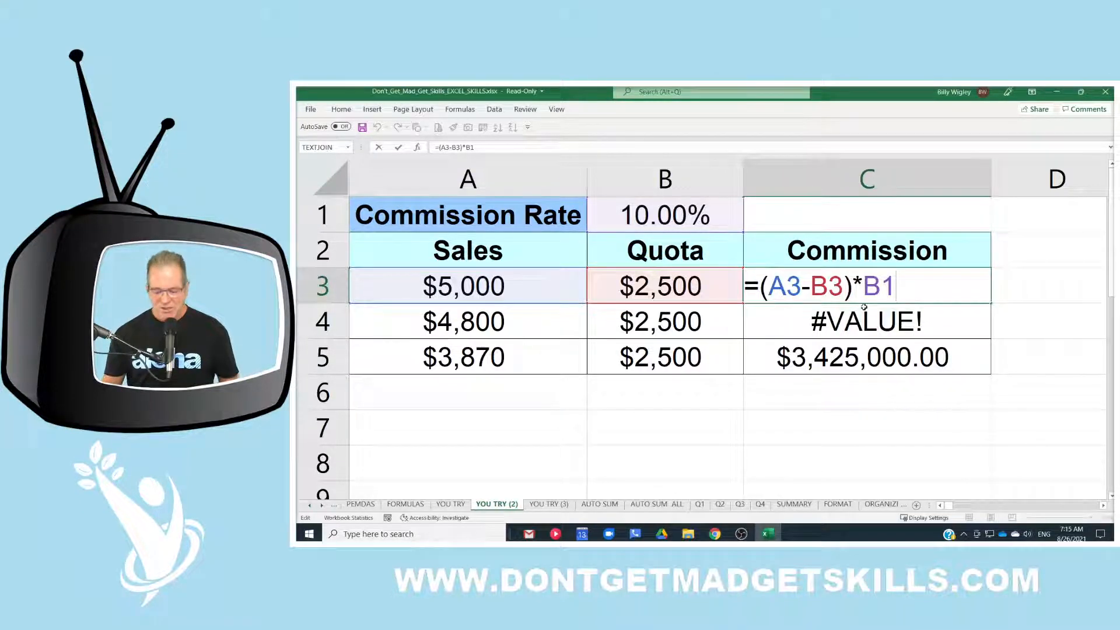
key(Return)
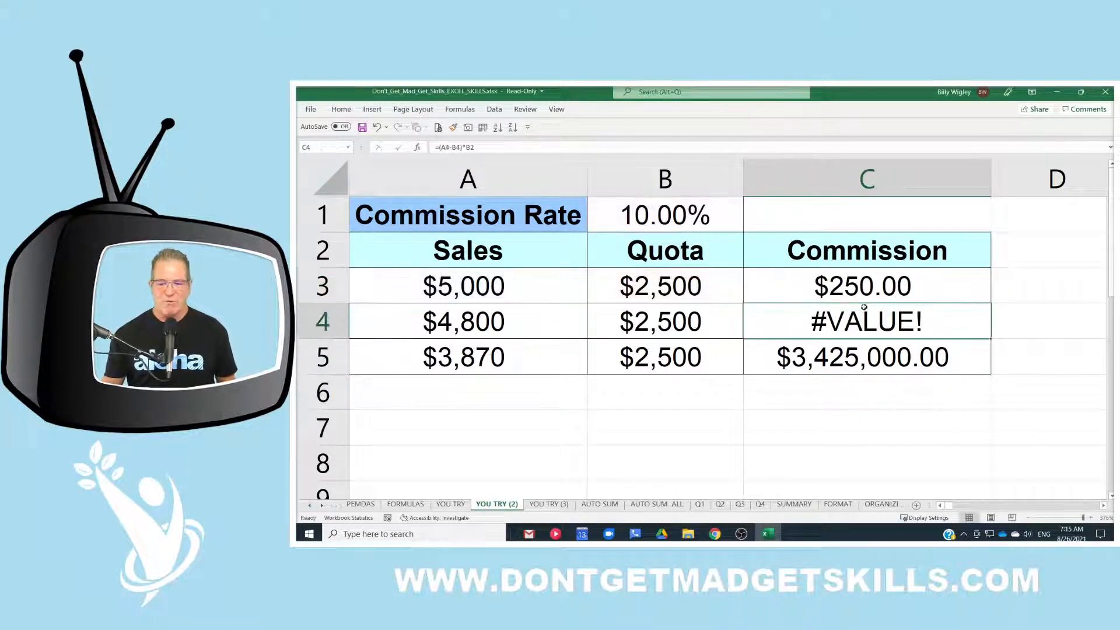
Step: Trace the sales, quota and rate references of the filled formula in C4 and compare them with the cells used in row 3
double_click(944, 325)
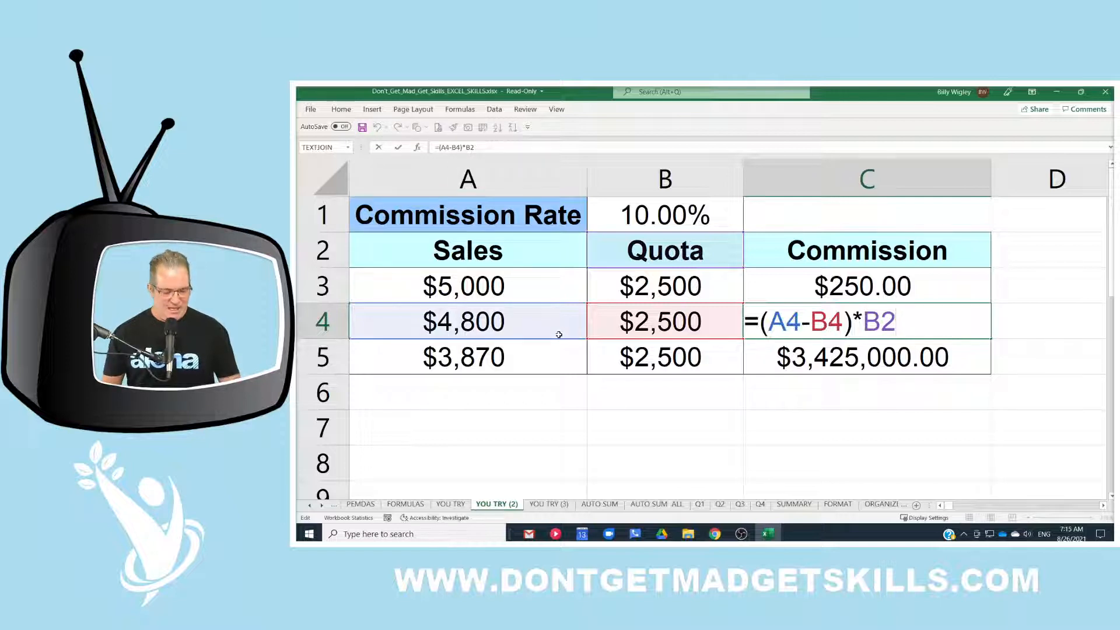
mouse_move(385, 306)
mouse_down()
mouse_move(468, 341)
mouse_move(547, 338)
mouse_up()
mouse_move(597, 302)
mouse_down()
mouse_move(611, 322)
mouse_move(730, 339)
mouse_up()
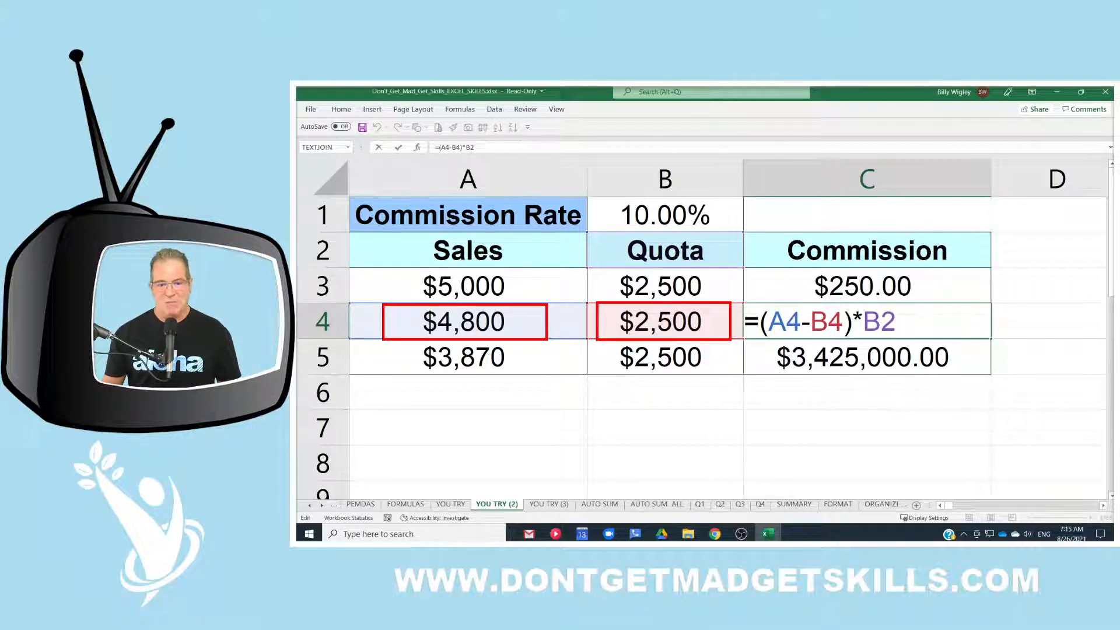
mouse_move(582, 231)
mouse_down()
mouse_move(686, 270)
mouse_move(750, 273)
mouse_up()
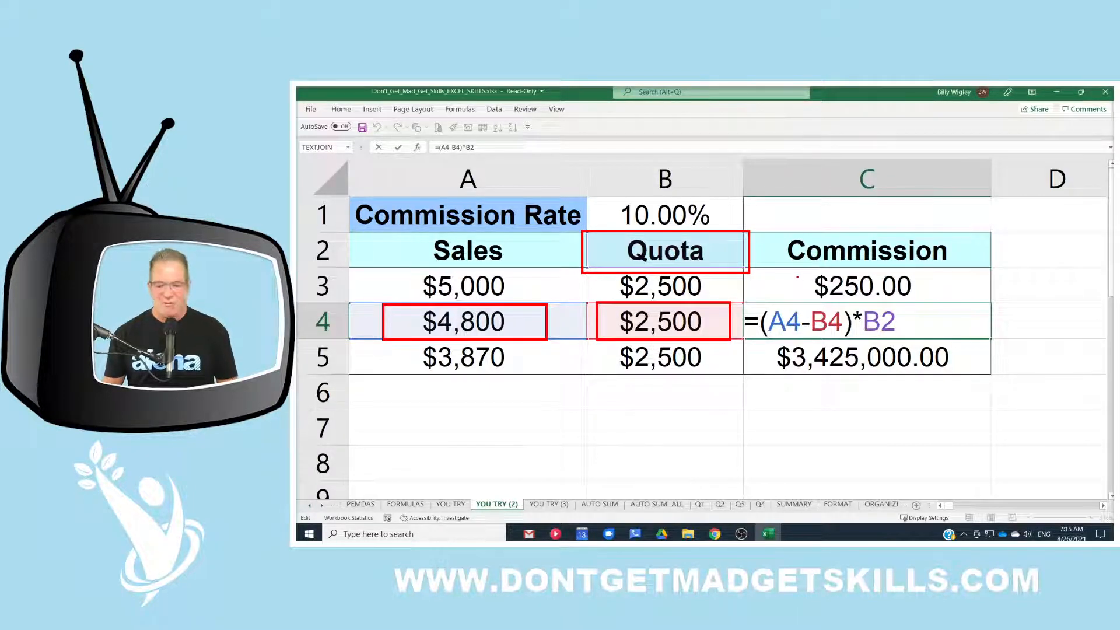
mouse_move(788, 265)
mouse_down()
mouse_move(957, 301)
mouse_move(864, 267)
mouse_up()
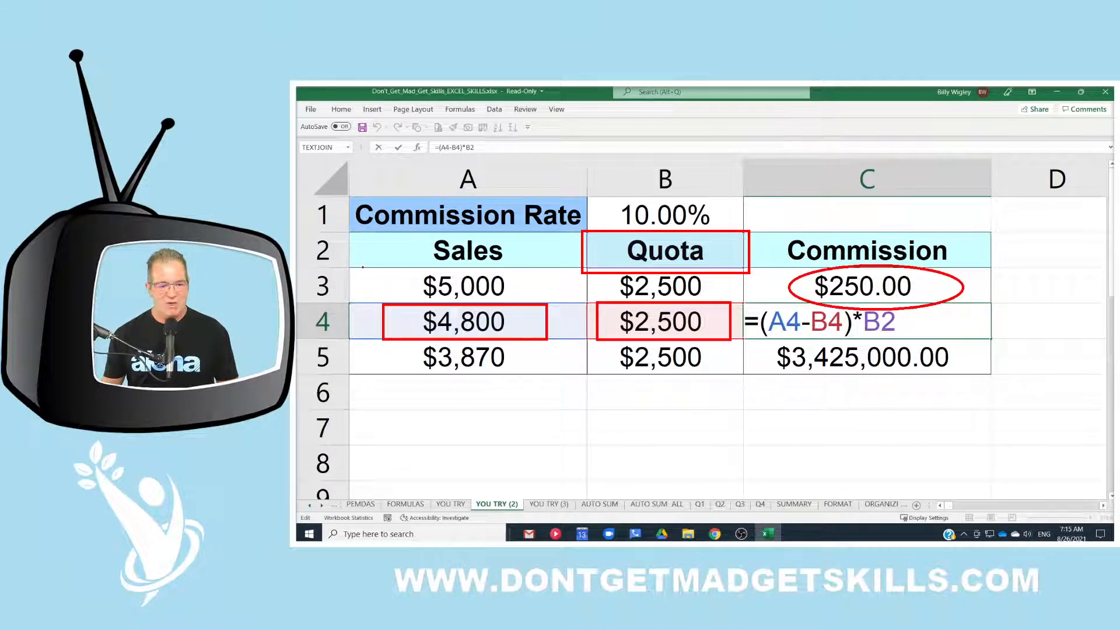
mouse_move(381, 273)
mouse_down()
mouse_move(513, 279)
mouse_move(443, 270)
mouse_up()
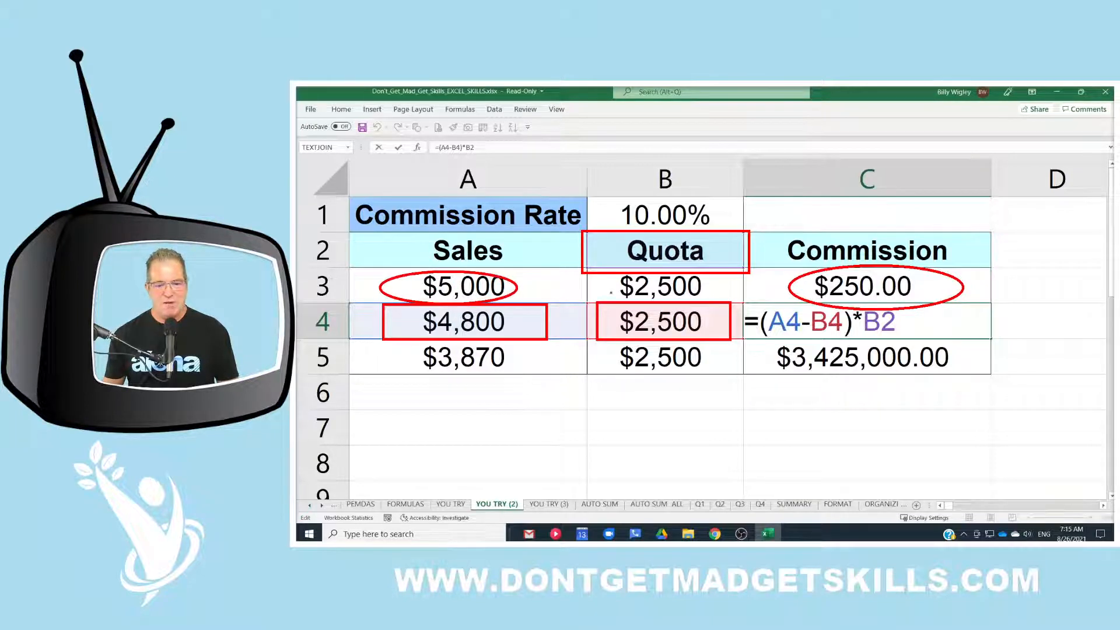
mouse_move(595, 274)
mouse_down()
mouse_move(714, 285)
mouse_move(633, 274)
mouse_up()
mouse_move(632, 202)
mouse_down()
mouse_move(627, 228)
mouse_move(731, 211)
mouse_move(700, 199)
mouse_up()
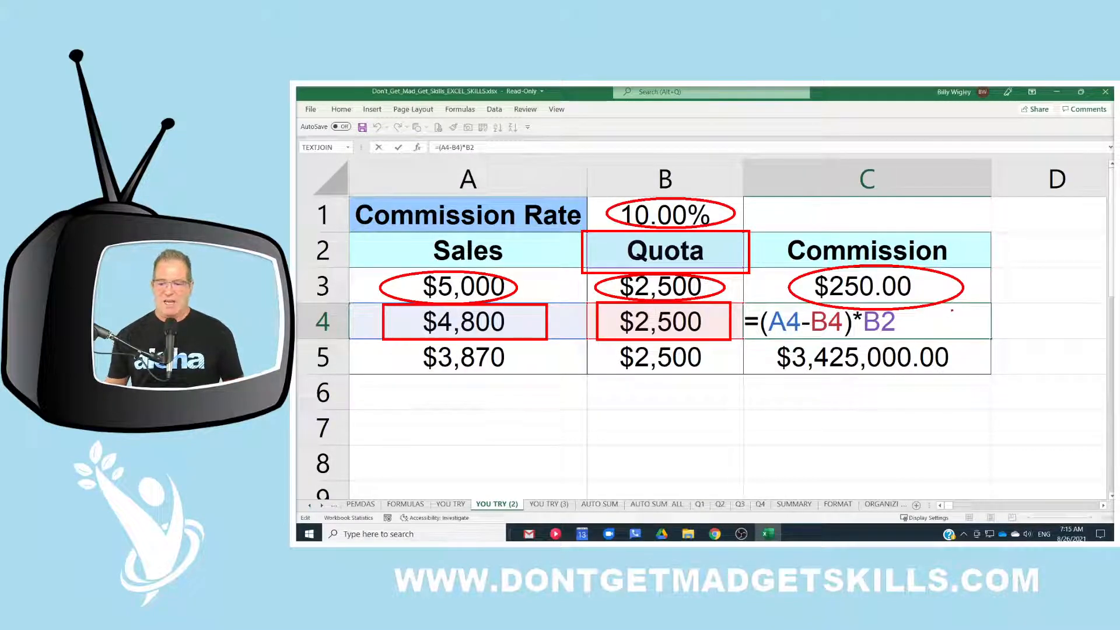
mouse_move(955, 329)
mouse_down()
mouse_move(954, 304)
mouse_move(954, 327)
mouse_up()
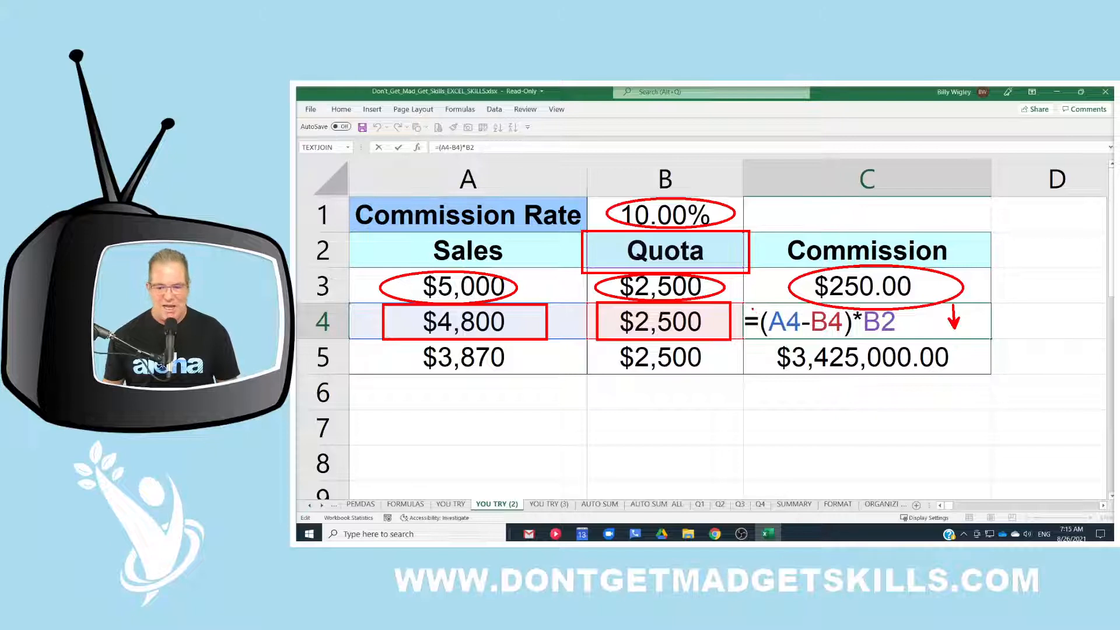
mouse_move(752, 310)
mouse_down()
mouse_move(817, 350)
mouse_move(855, 345)
mouse_up()
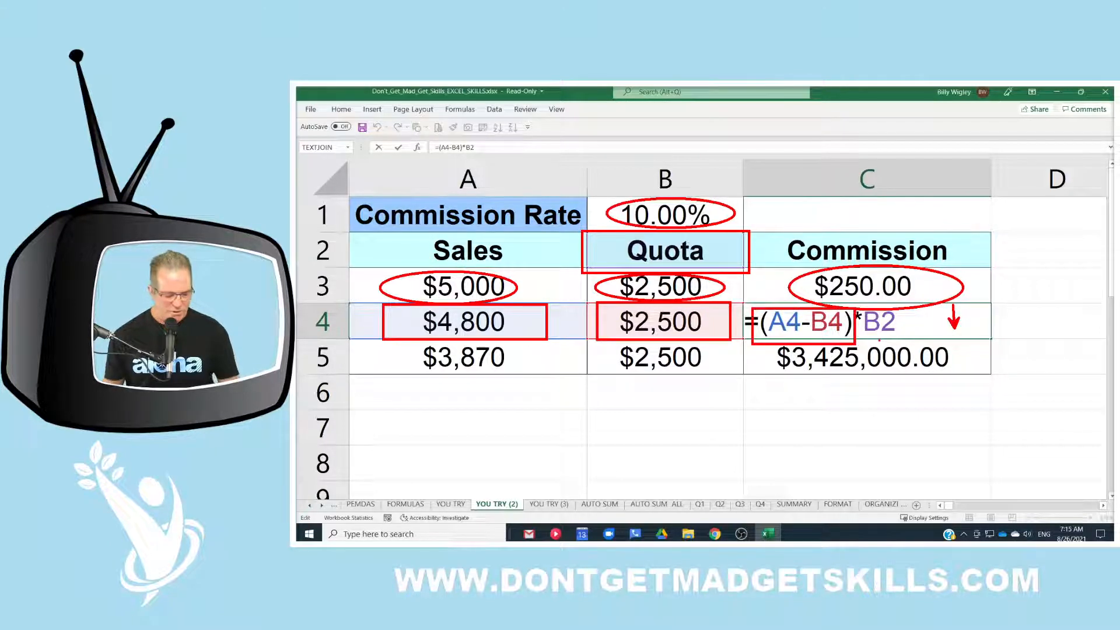
key(e)
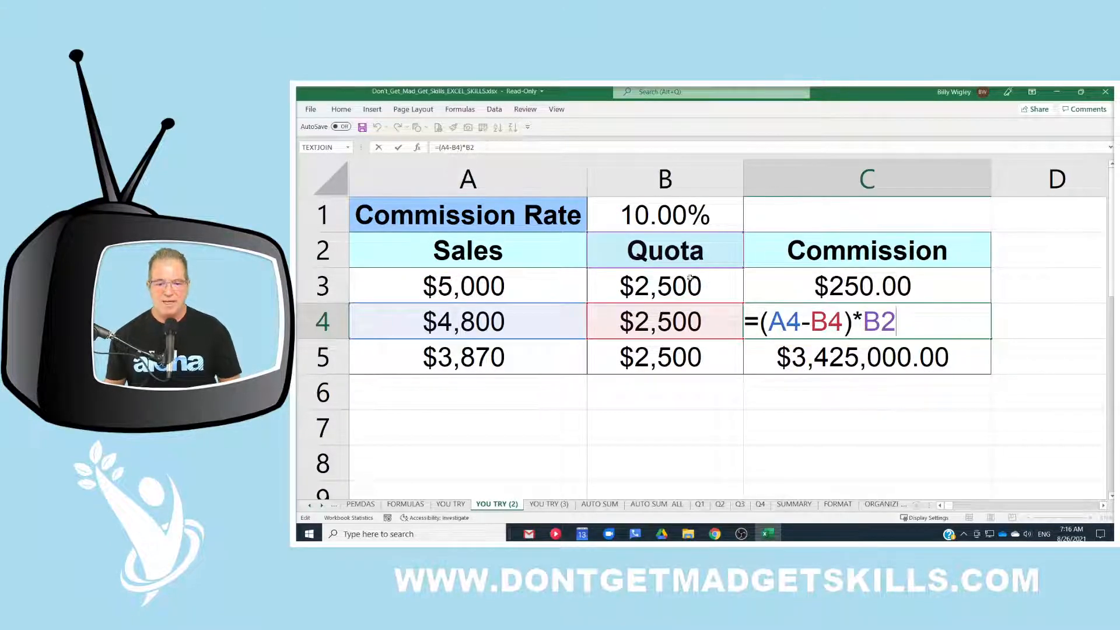
mouse_move(593, 234)
mouse_down()
mouse_move(628, 268)
mouse_move(727, 268)
mouse_up()
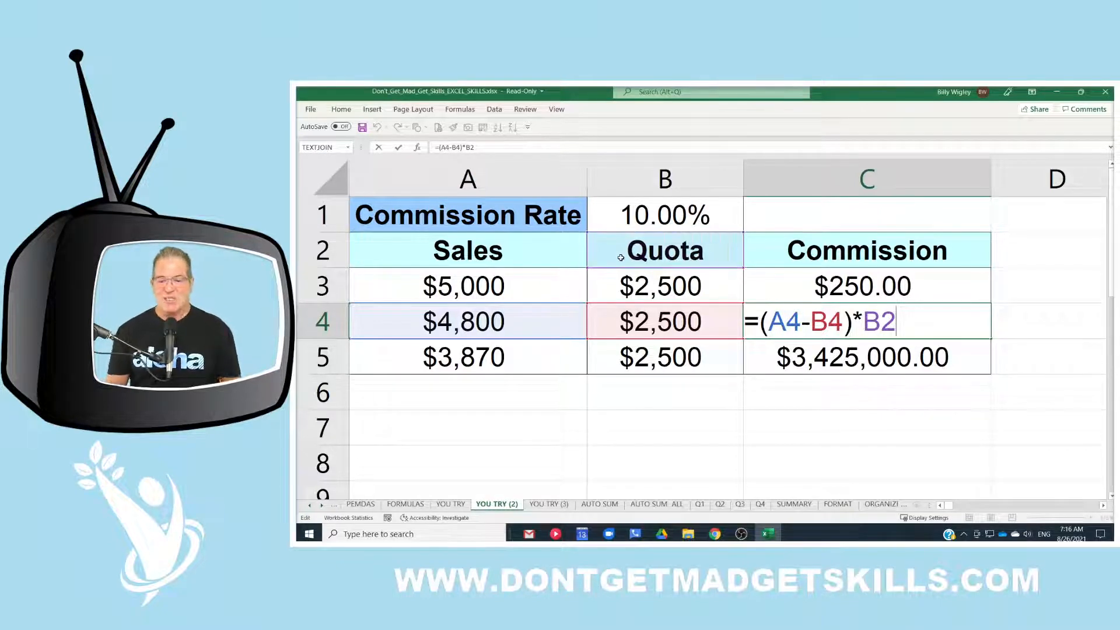
key(Return)
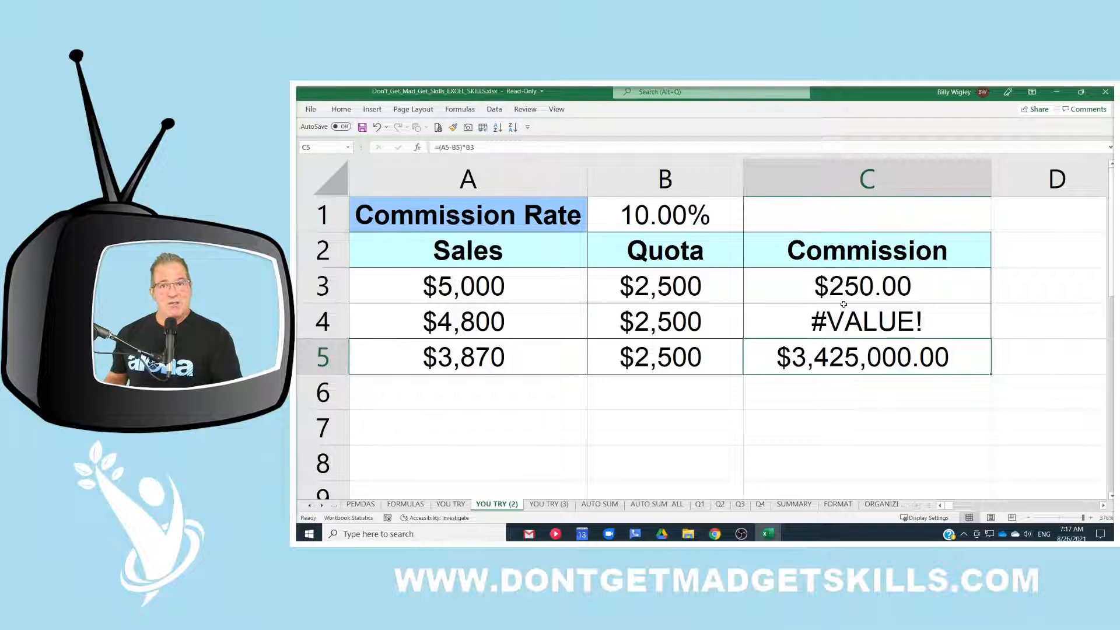
Step: Examine how the original commission formula in C3 refers to the commission rate in B1
double_click(911, 285)
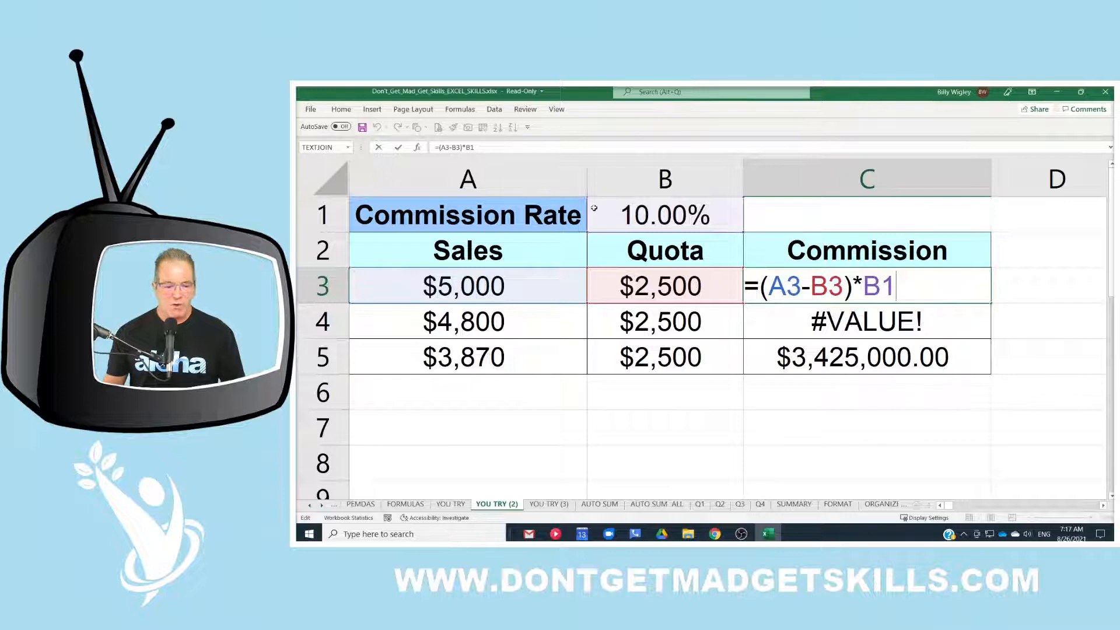
mouse_move(580, 188)
mouse_down()
mouse_move(589, 205)
mouse_move(663, 233)
mouse_move(745, 234)
mouse_up()
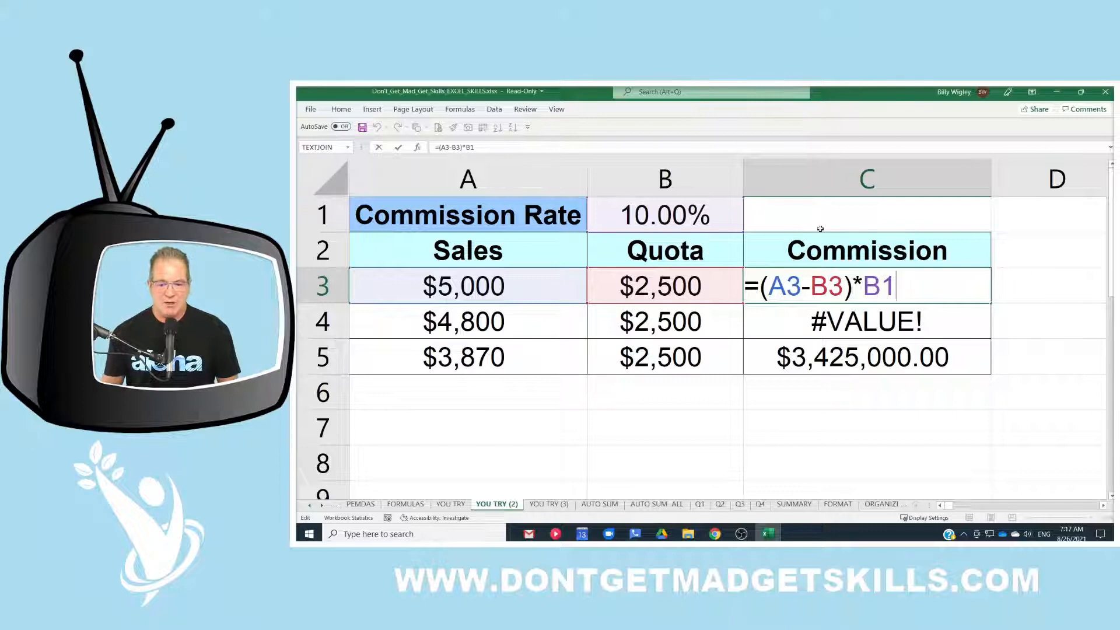
key(Return)
Step: Show the commission sheet's formulas instead of their values and check the references of the formula in C3
scroll(745, 322, down, 3)
scroll(745, 322, down, 4)
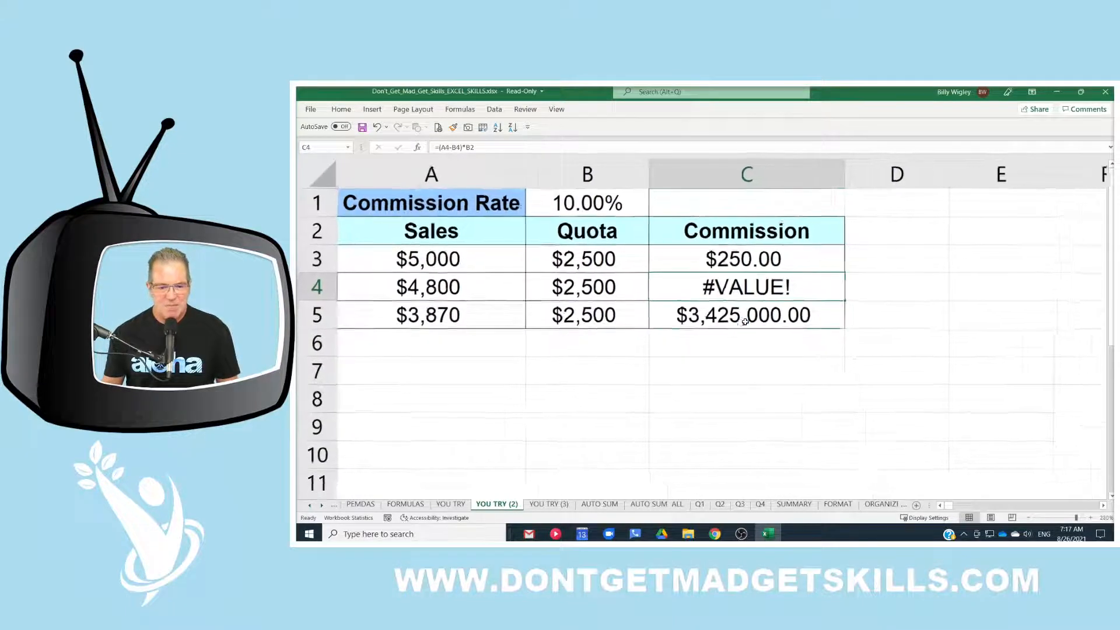
key(ctrl+grave)
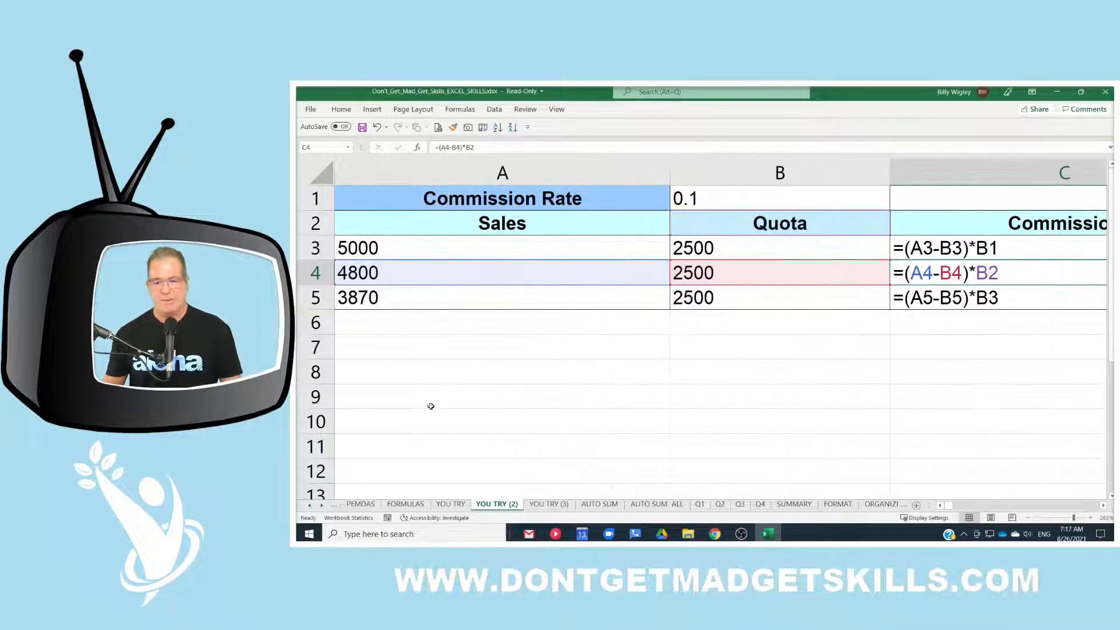
scroll(432, 406, right, 2)
scroll(433, 406, down, 3)
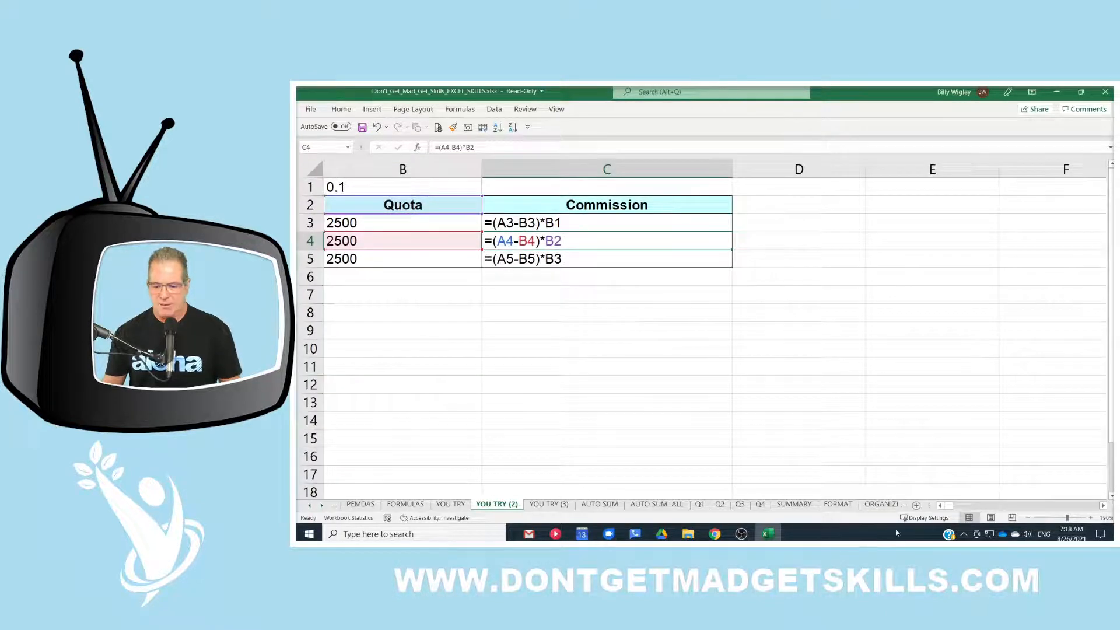
click(939, 505)
click(851, 223)
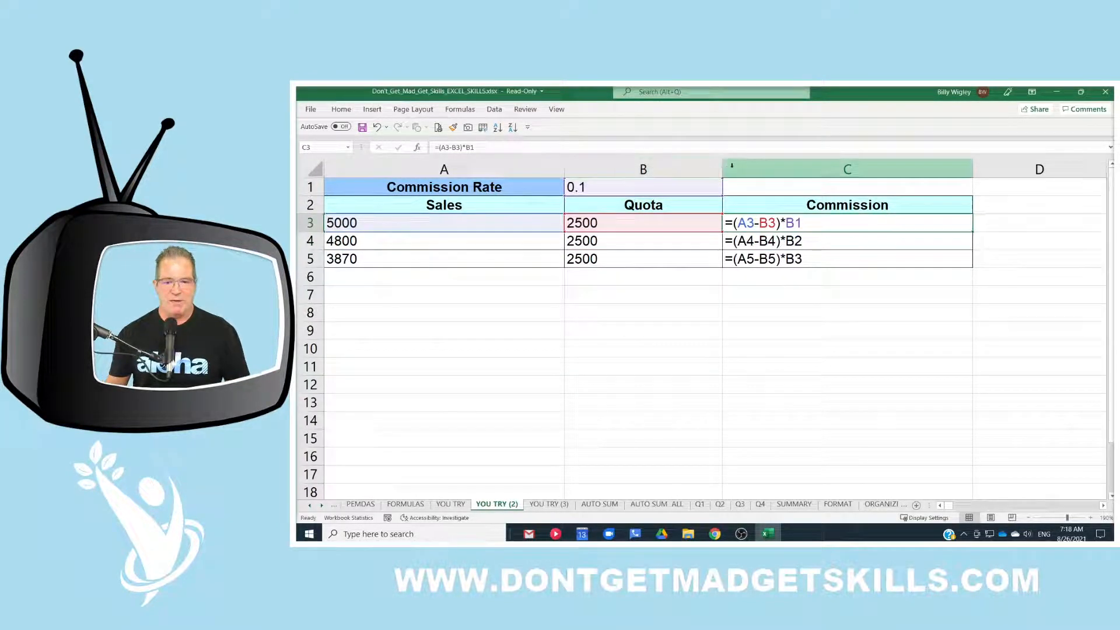
Step: Narrow columns A and B and check the cell references of the commission formula in C4
drag(722, 169, 636, 171)
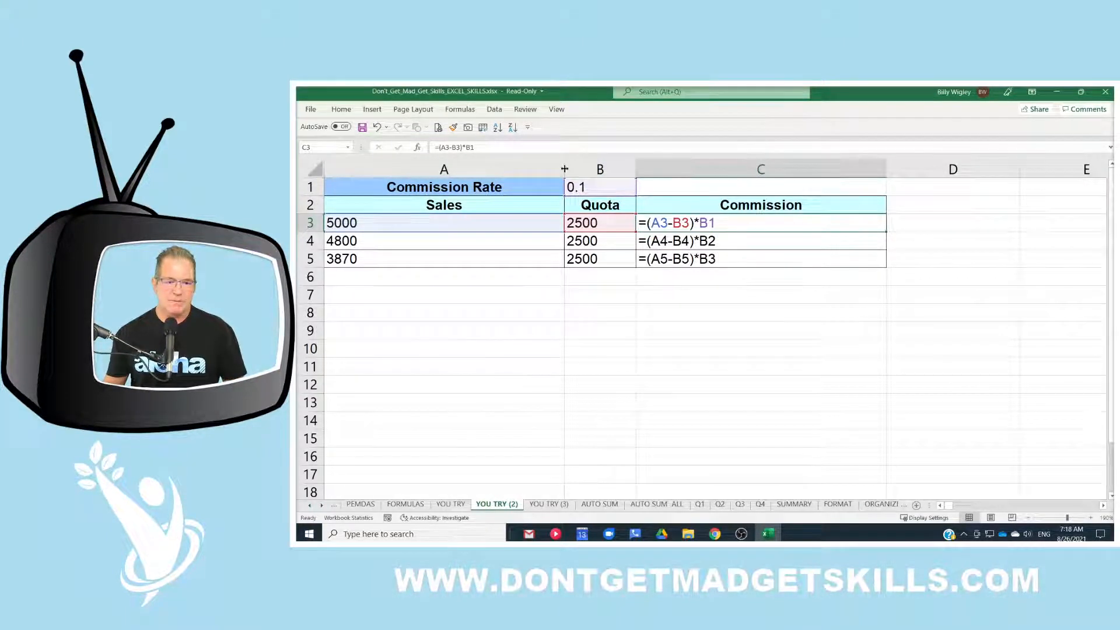
drag(563, 169, 519, 169)
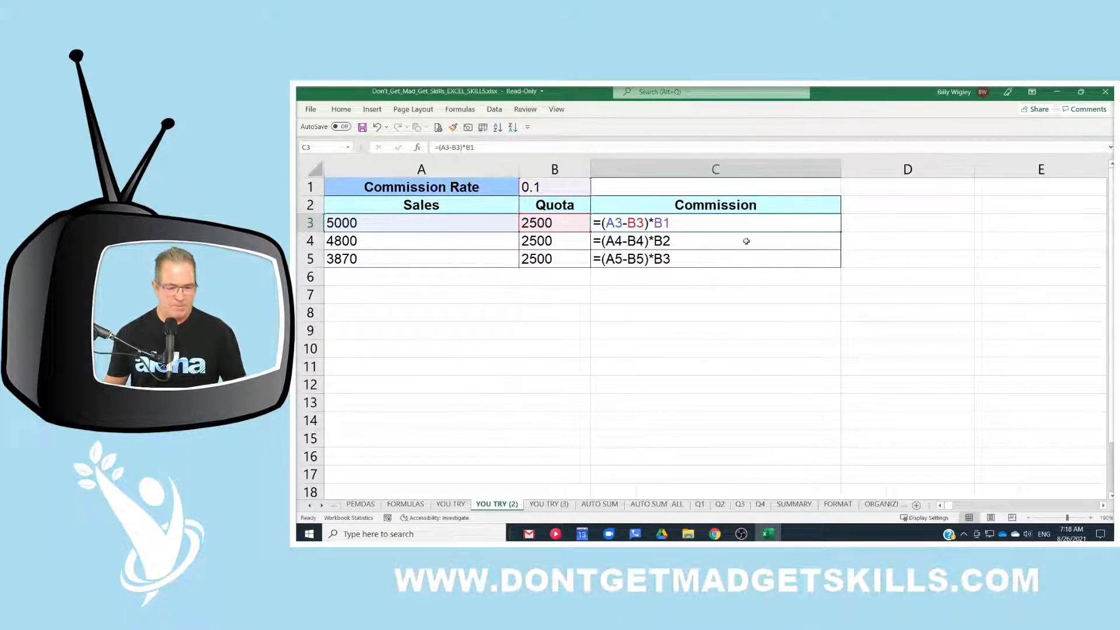
click(692, 242)
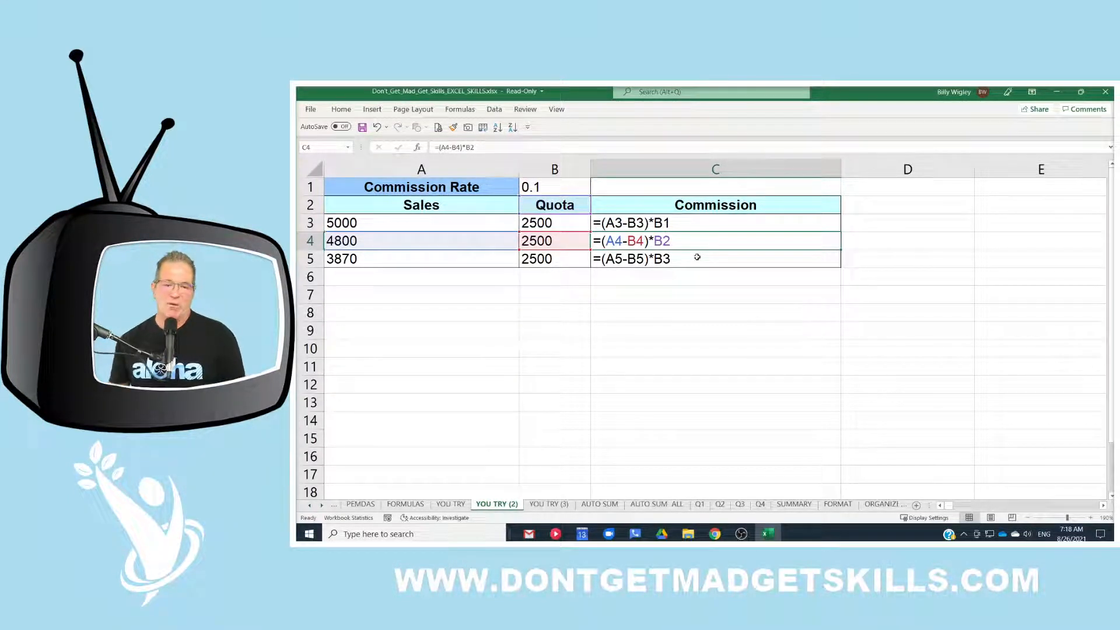
Step: Compare the sales, quota and rate references across the commission formulas in C3, C4 and C5
click(695, 257)
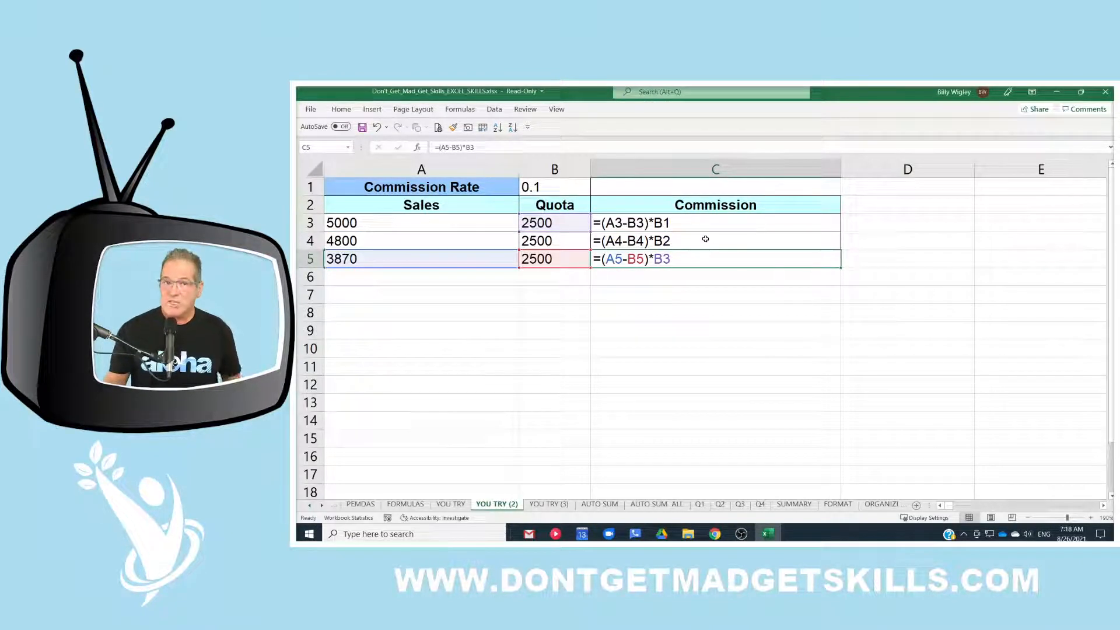
click(691, 224)
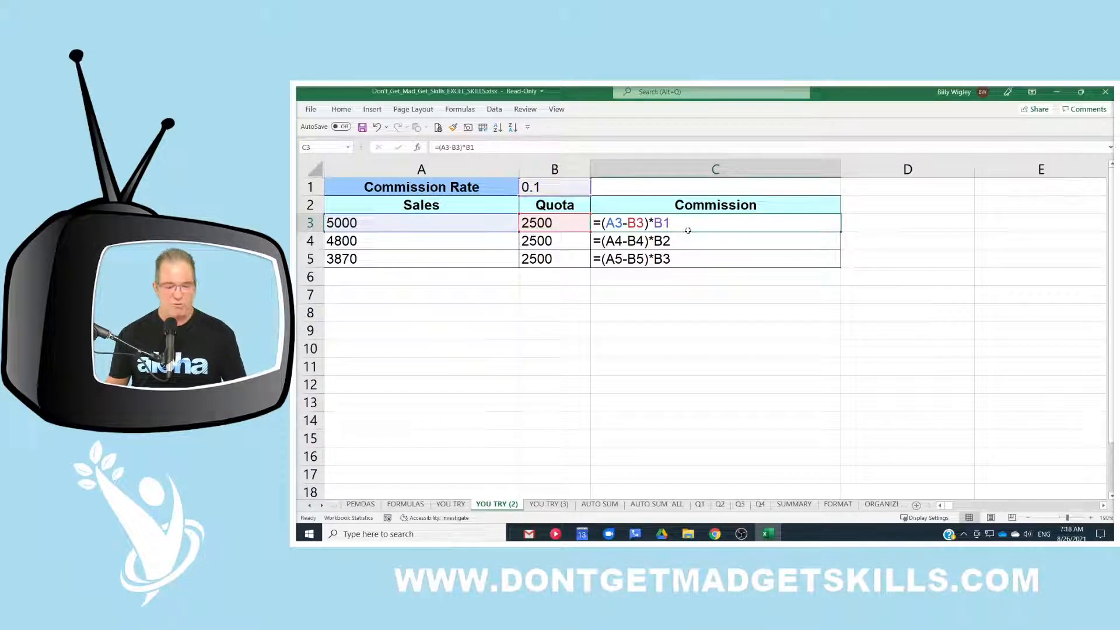
drag(648, 211, 676, 233)
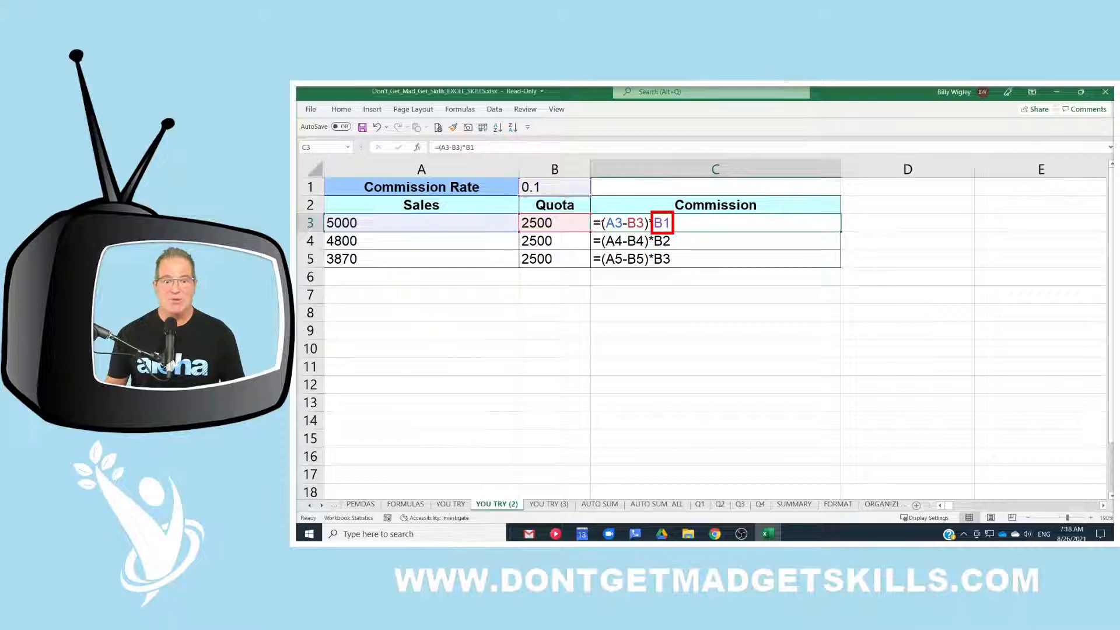
mouse_move(595, 212)
mouse_down()
mouse_move(628, 266)
mouse_move(646, 273)
mouse_up()
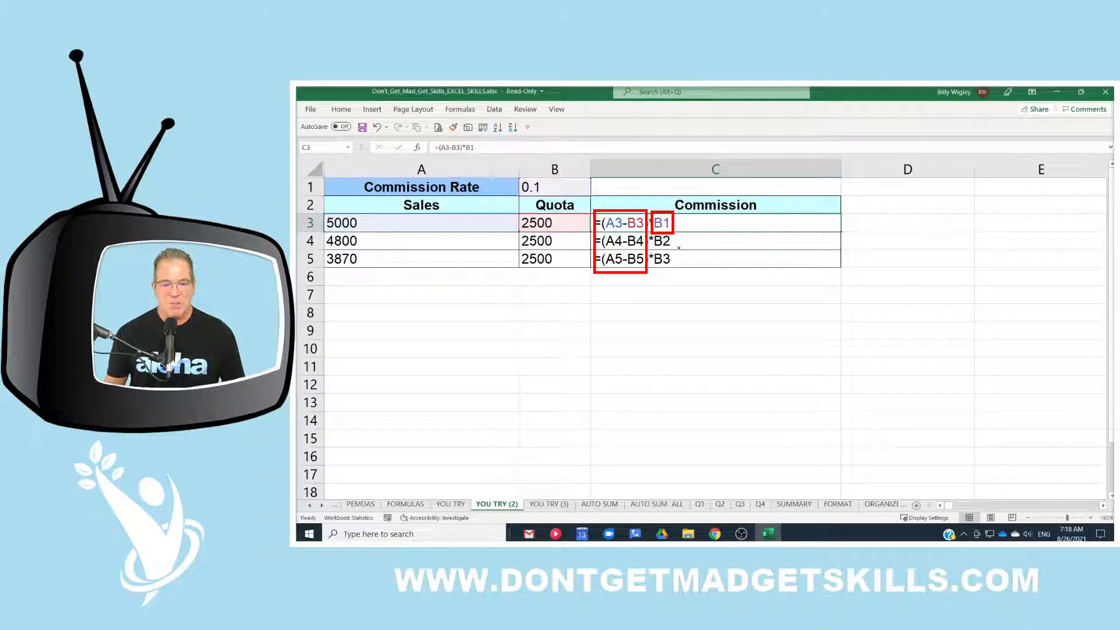
mouse_move(650, 233)
mouse_down()
mouse_move(654, 262)
mouse_move(680, 272)
mouse_up()
key(Escape)
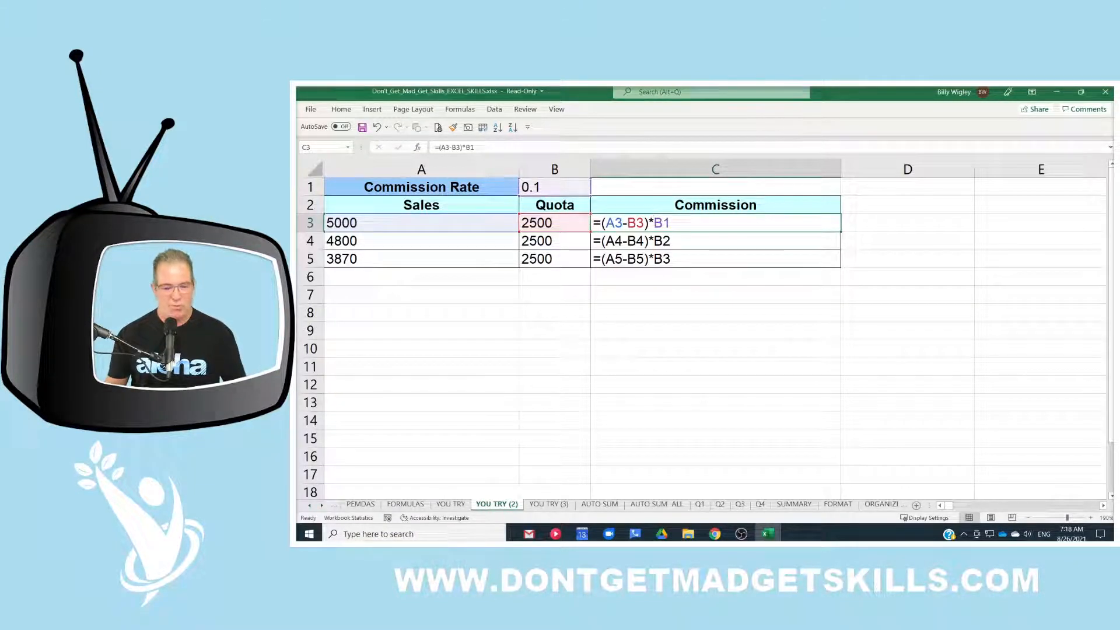
drag(653, 210, 680, 270)
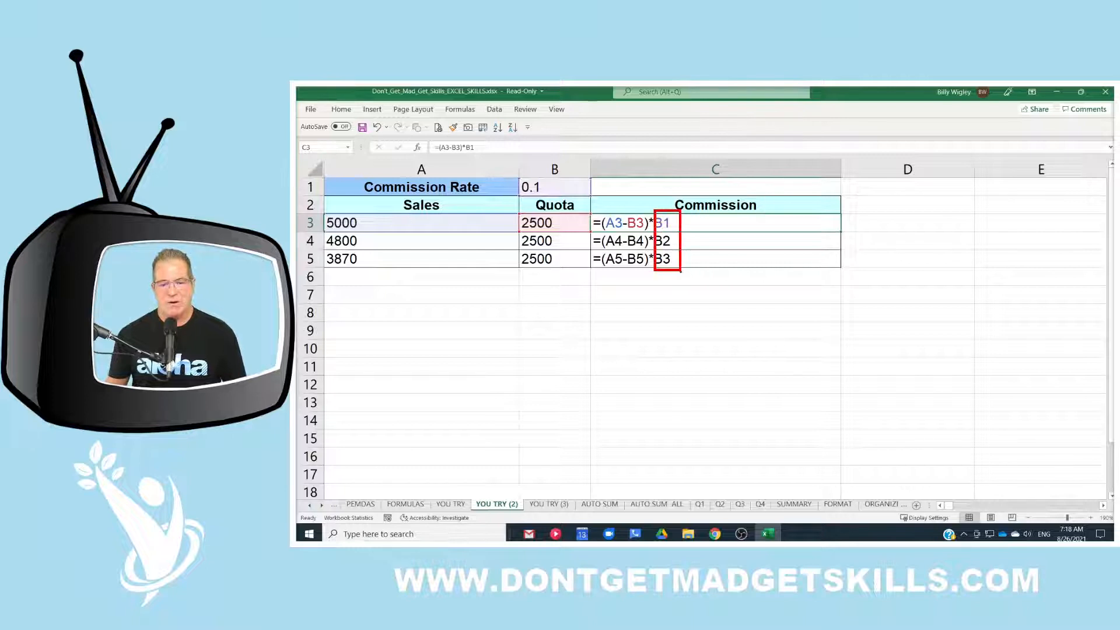
key(Escape)
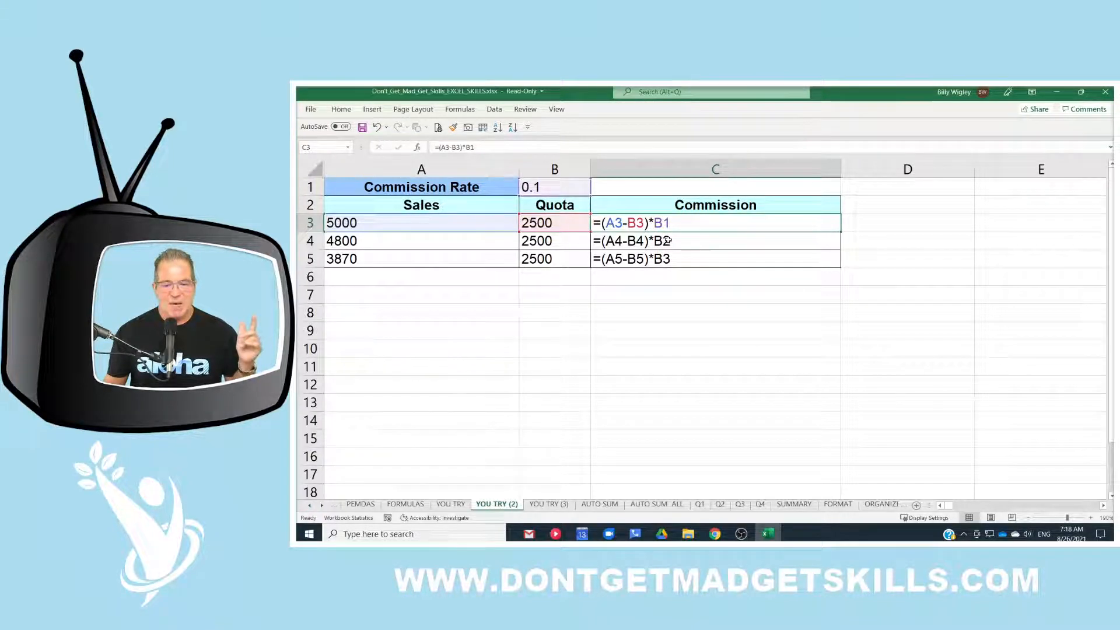
Step: Correct the commission rate reference to B1 in the formulas in C4 and C5
click(669, 241)
double_click(668, 240)
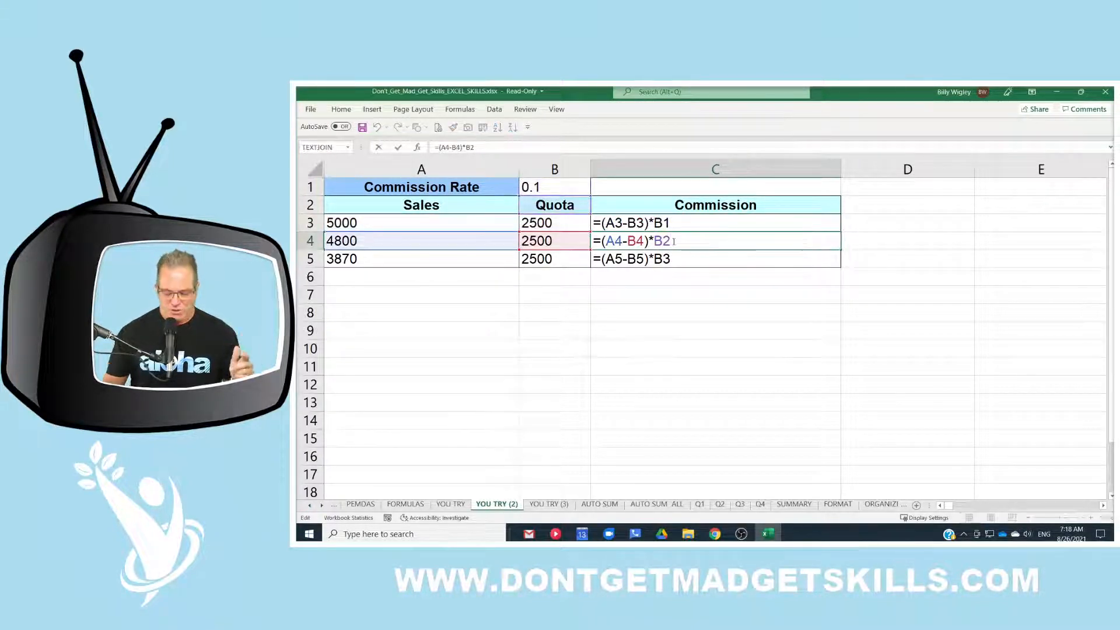
key(BackSpace)
text(1)
key(Return)
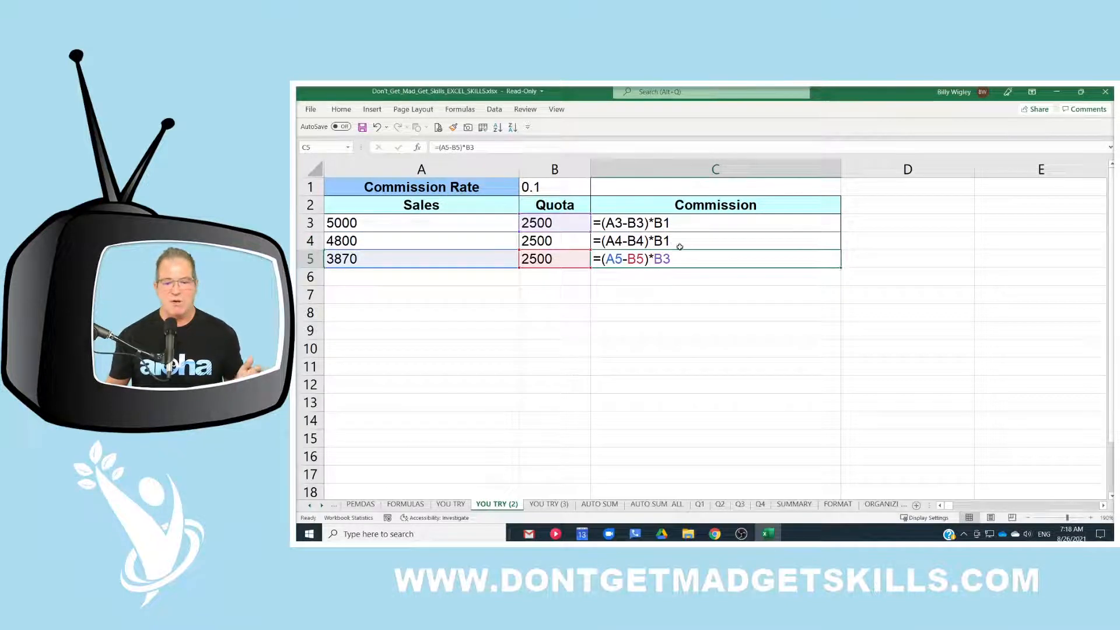
key(BackSpace)
text(1)
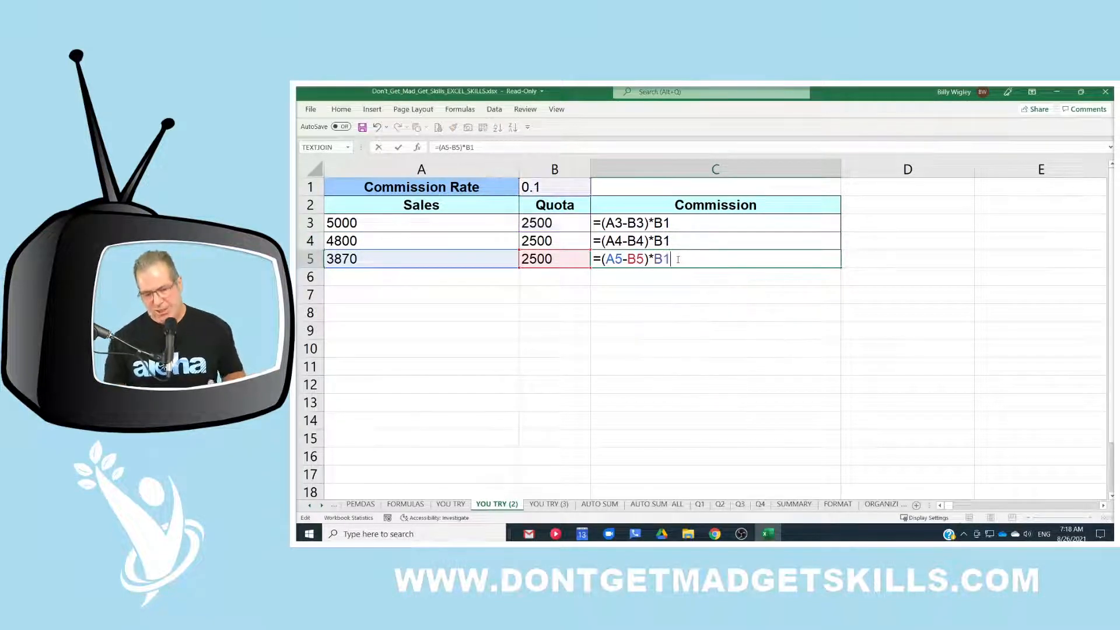
key(Return)
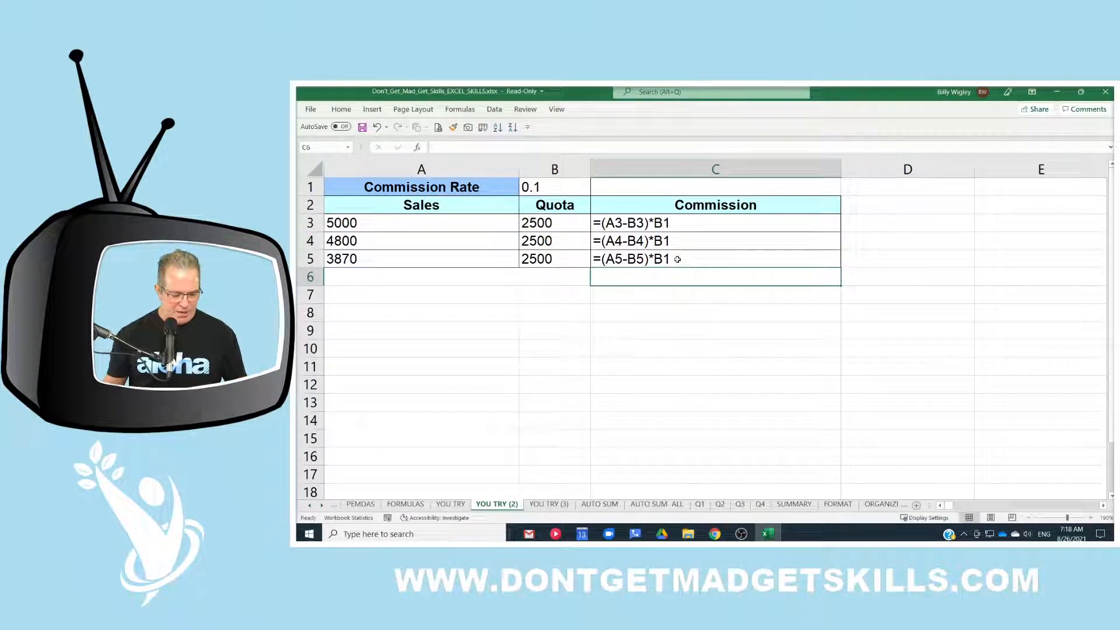
Step: Show the sheet's values instead of its formulas and widen column B so its values fit
key(ctrl+grave)
key(Down)
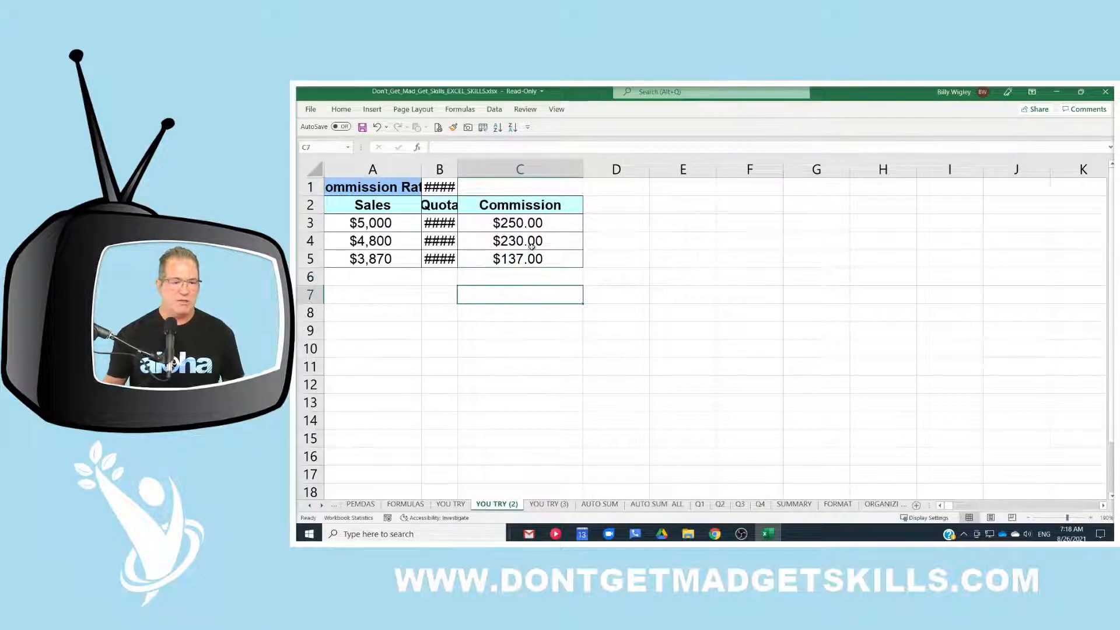
drag(458, 171, 475, 171)
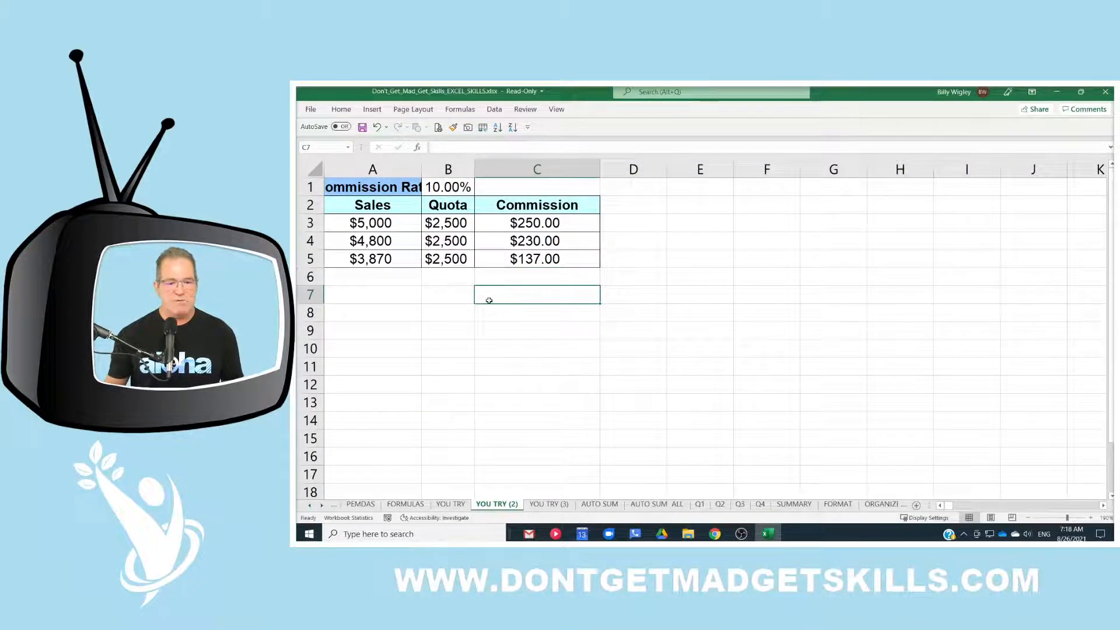
scroll(483, 300, up, 2)
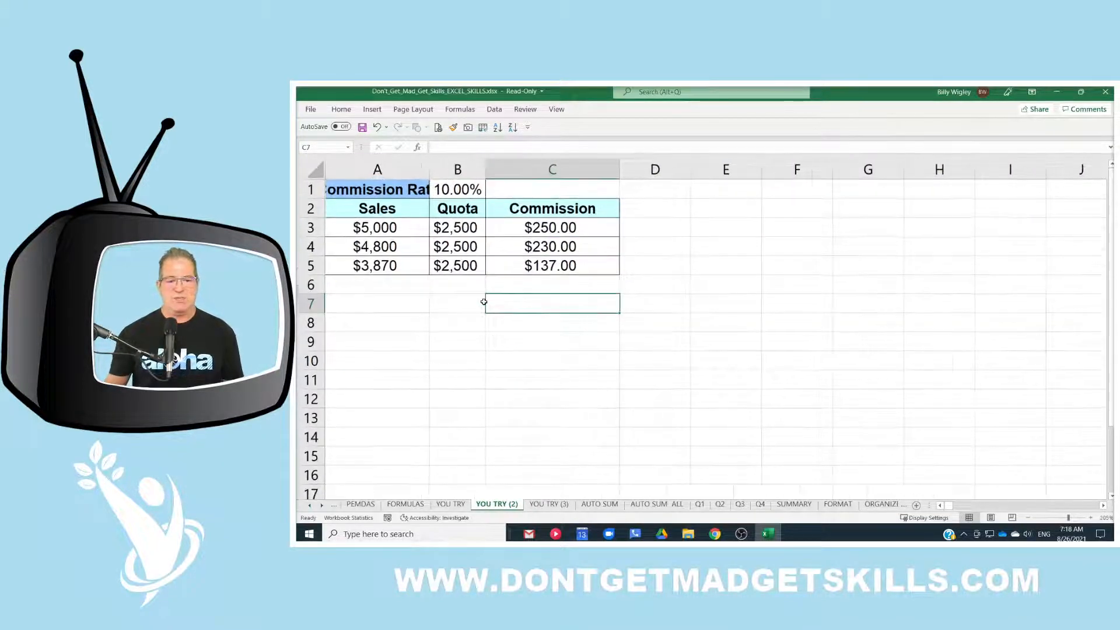
click(940, 505)
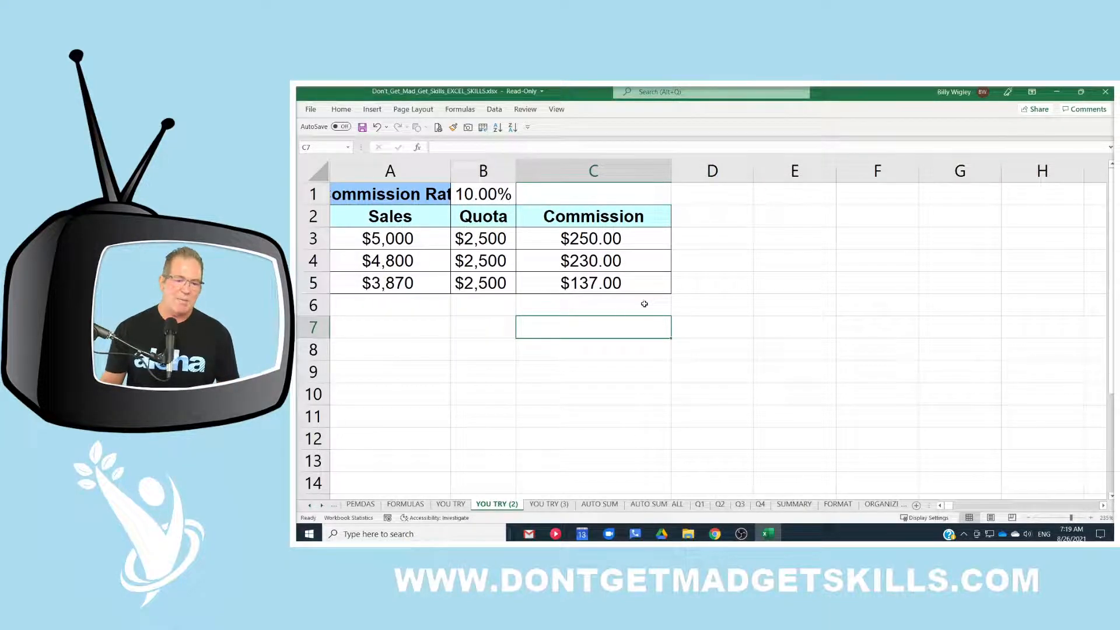
scroll(564, 307, up, 3)
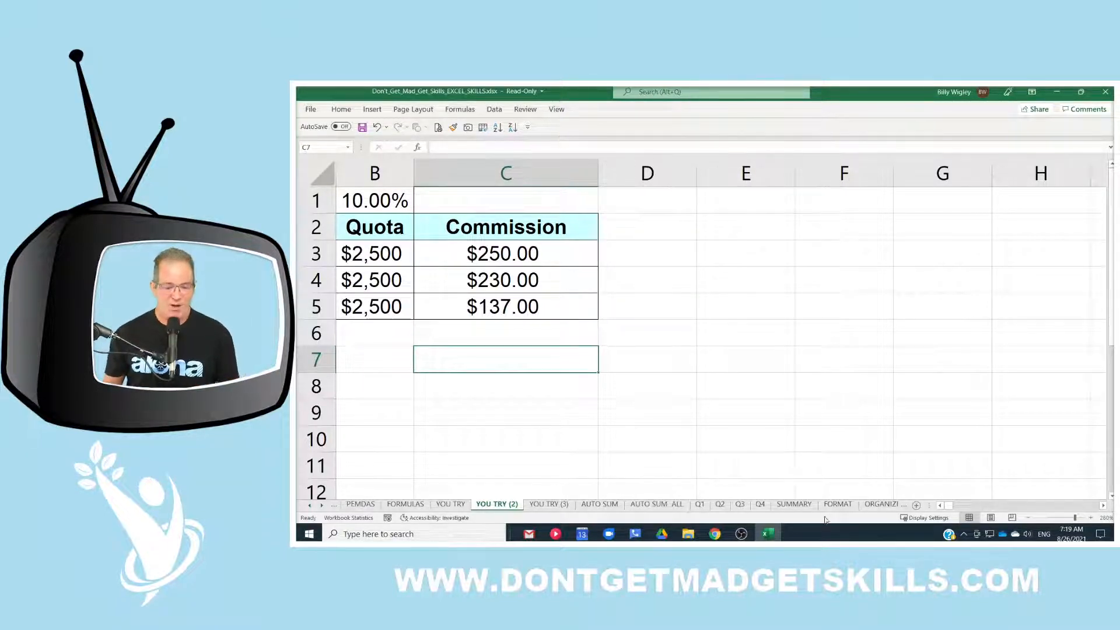
click(940, 506)
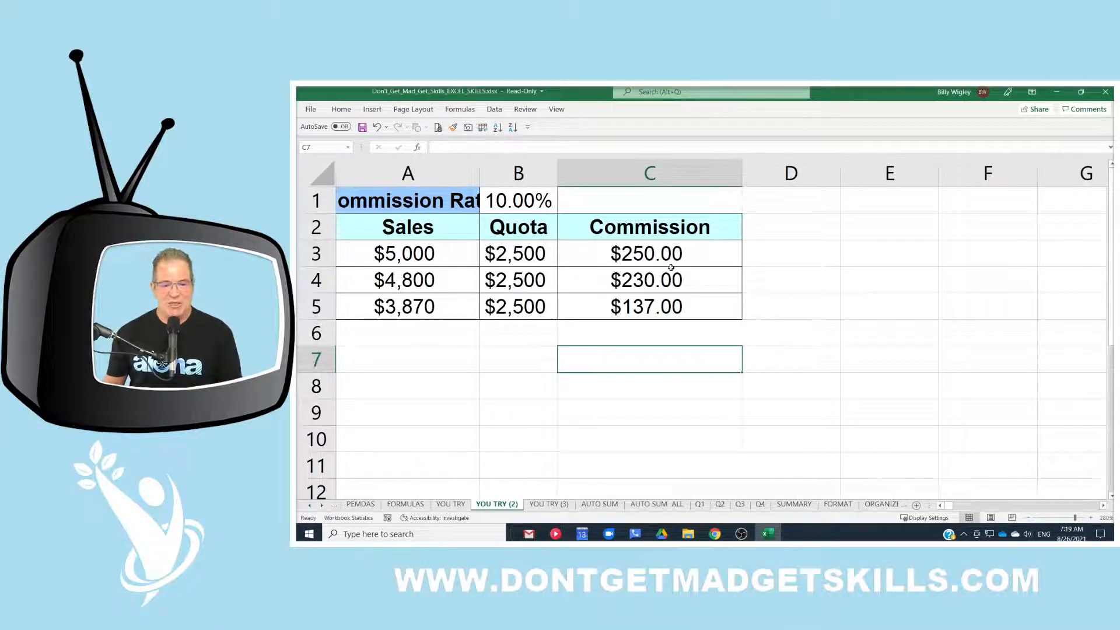
Step: Clear the commission formulas from C4 and C5, keeping the one in C3
drag(666, 278, 674, 310)
key(Delete)
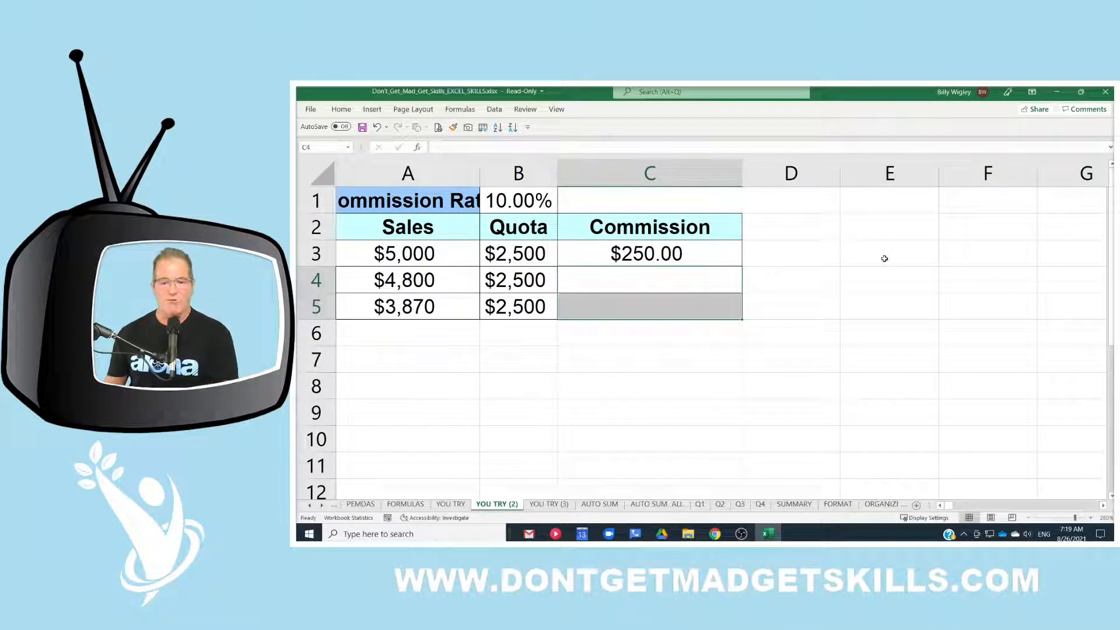
click(827, 249)
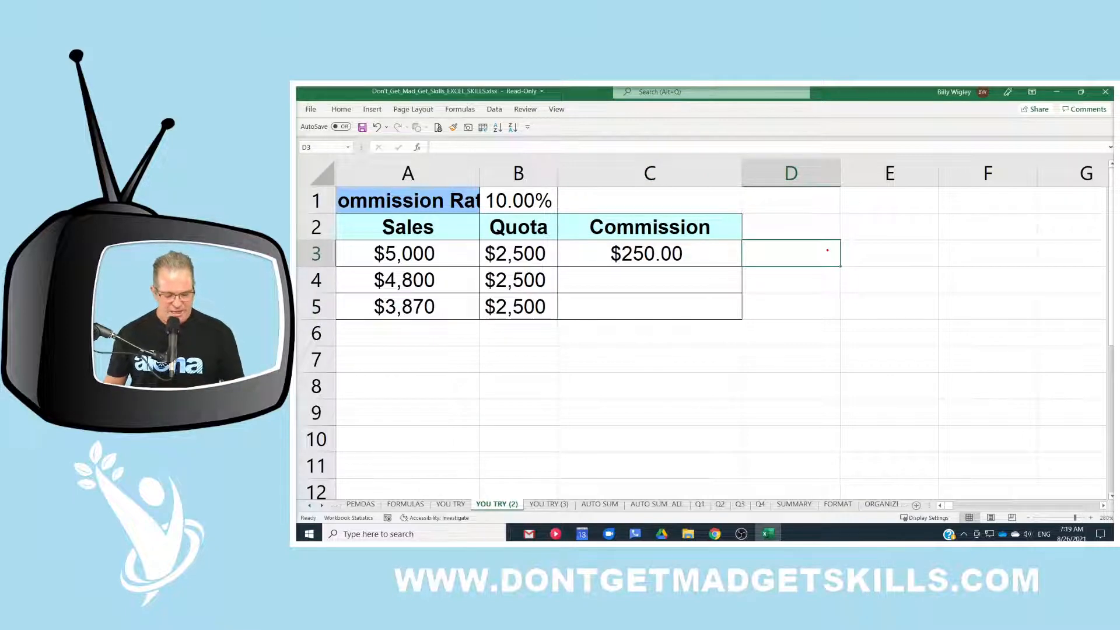
drag(838, 268, 838, 342)
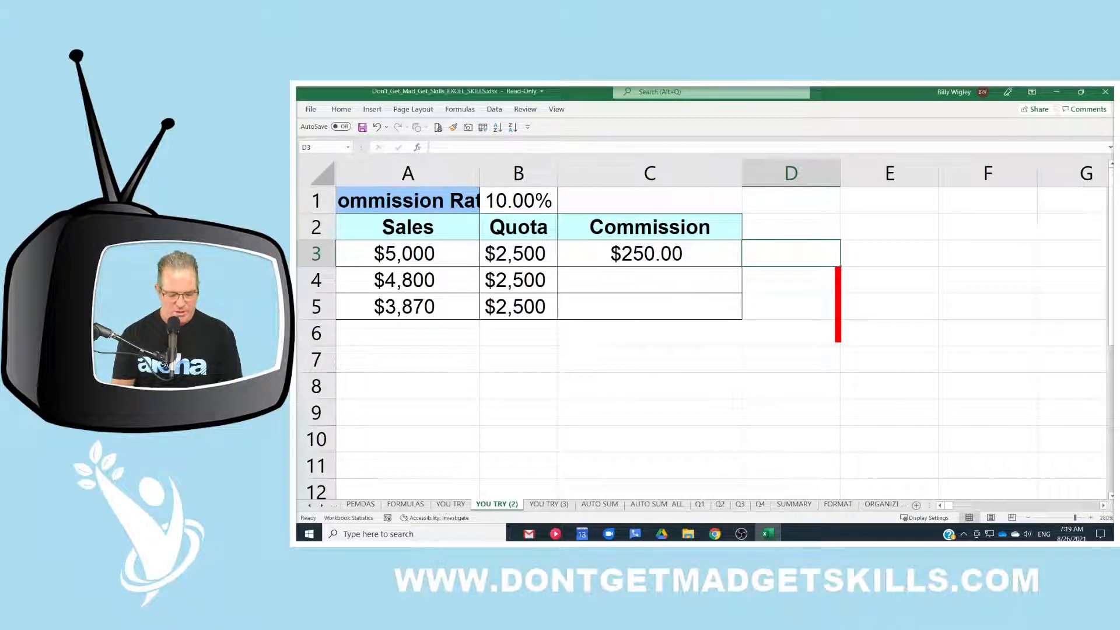
text(F4)
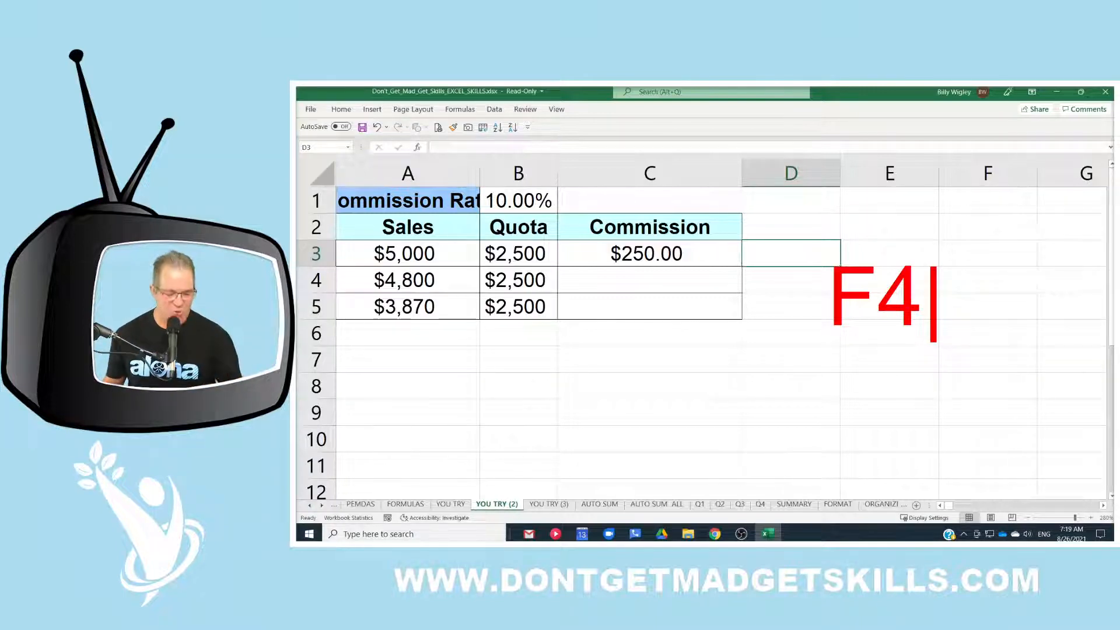
key(Escape)
key(Escape)
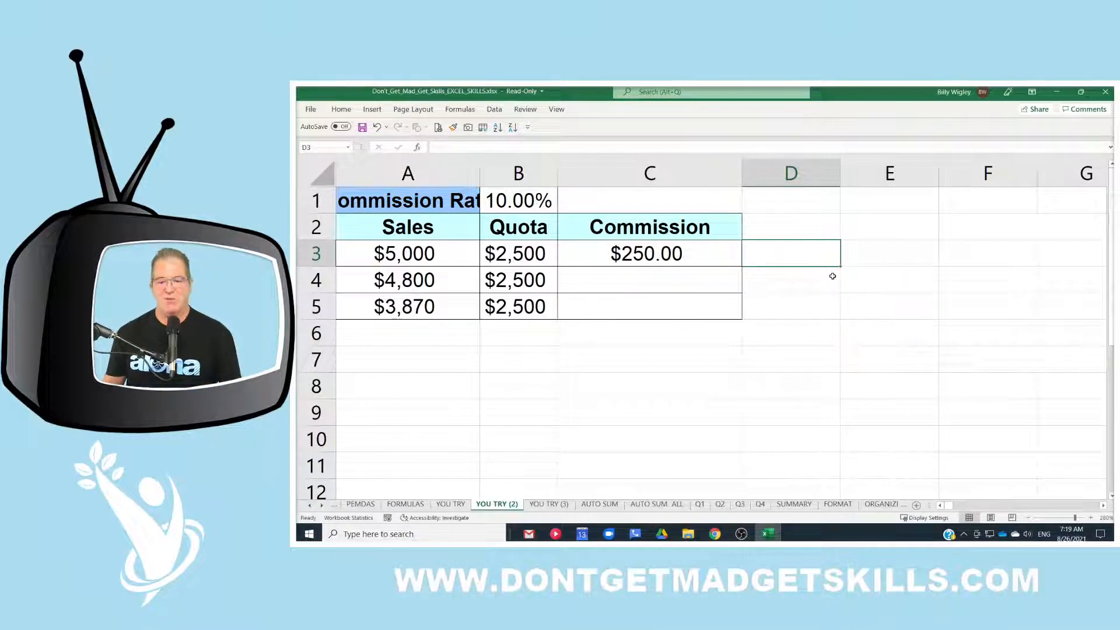
click(666, 250)
double_click(666, 249)
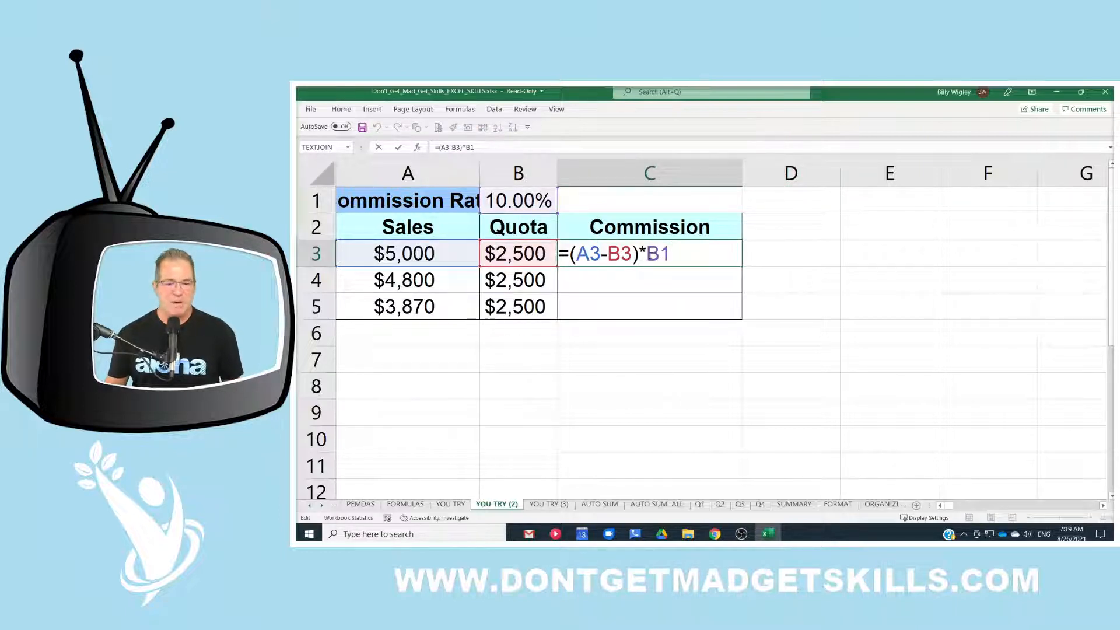
drag(648, 255, 671, 256)
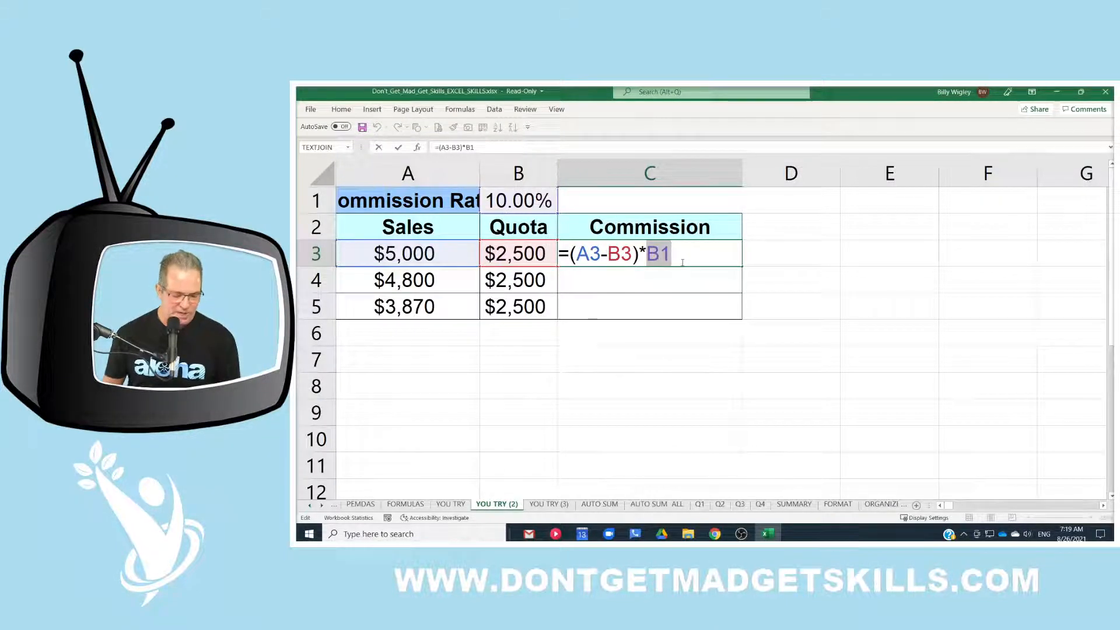
key(F4)
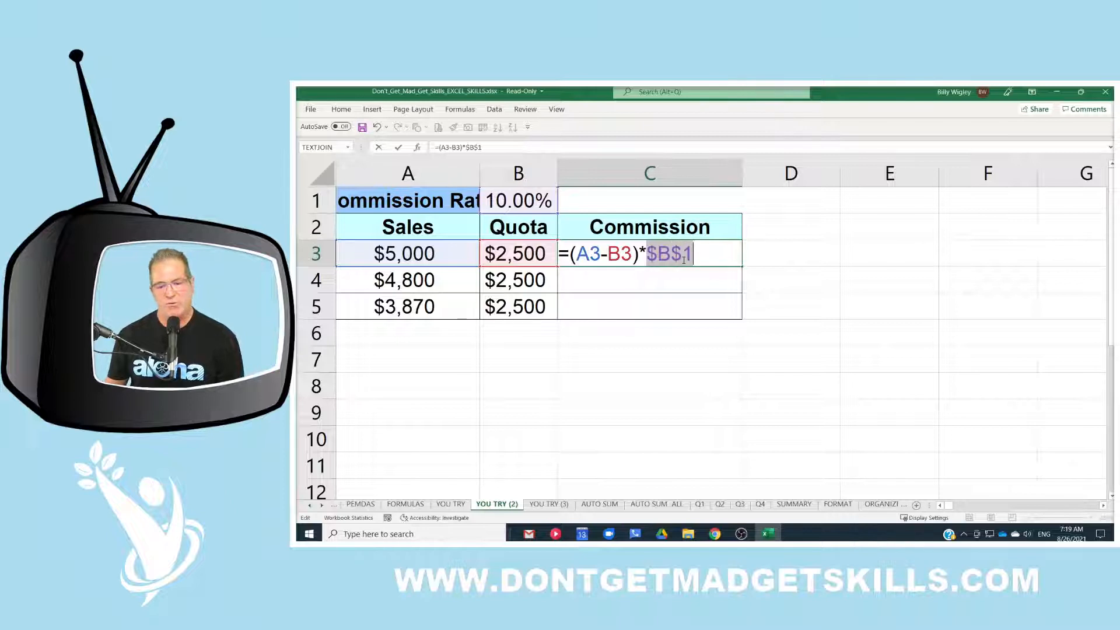
click(826, 257)
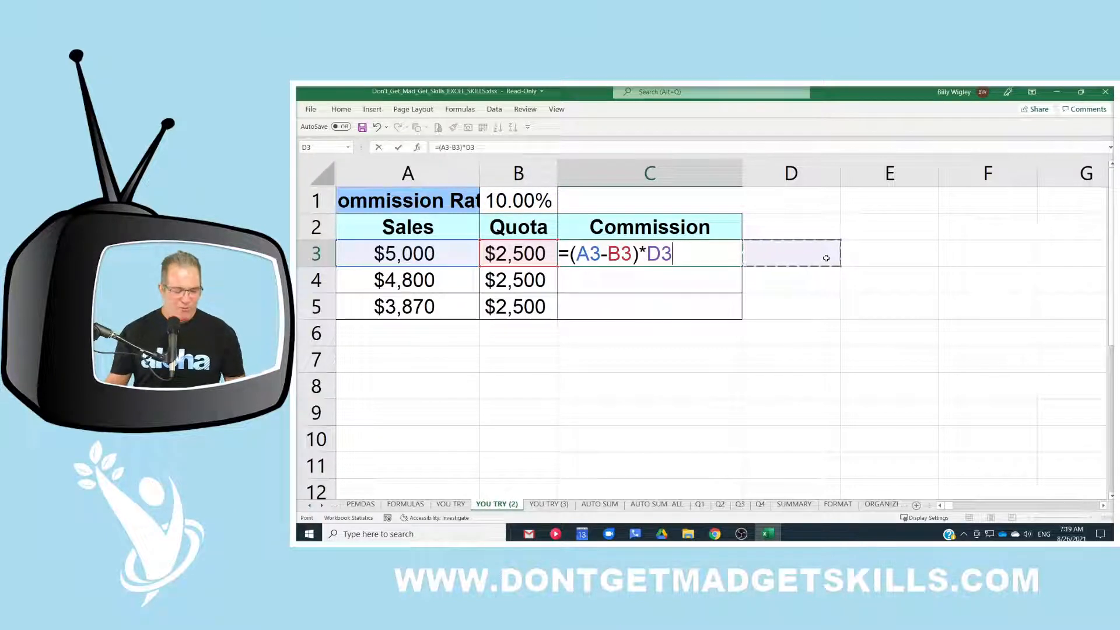
key(Escape)
Step: Make the commission rate reference in the C3 formula absolute as $B$1 and review the formula
double_click(673, 252)
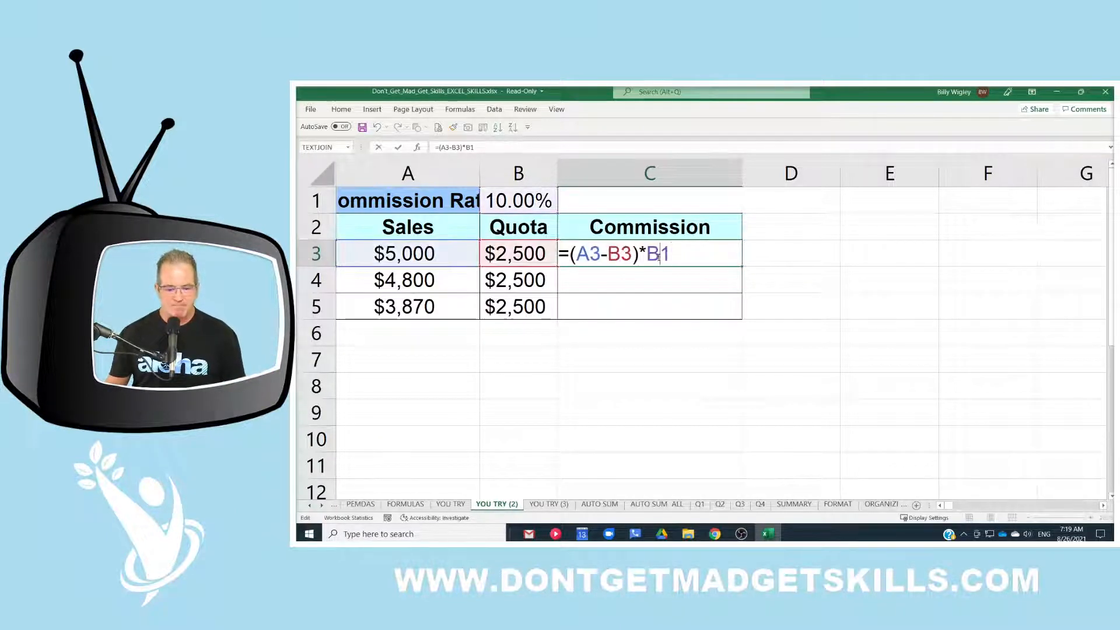
key(F4)
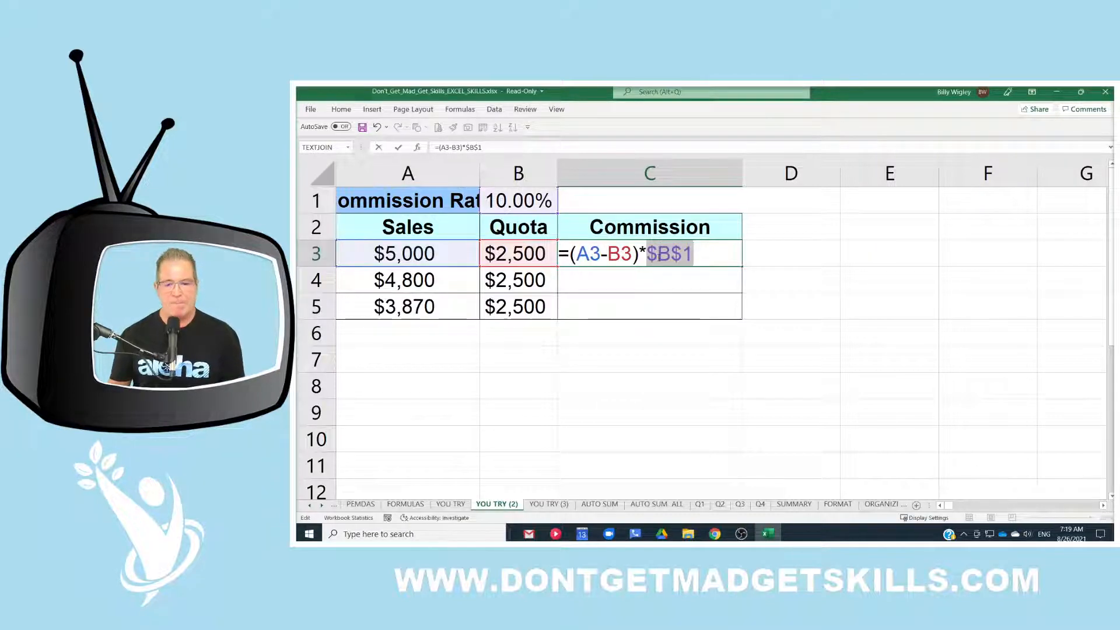
key(Return)
double_click(658, 256)
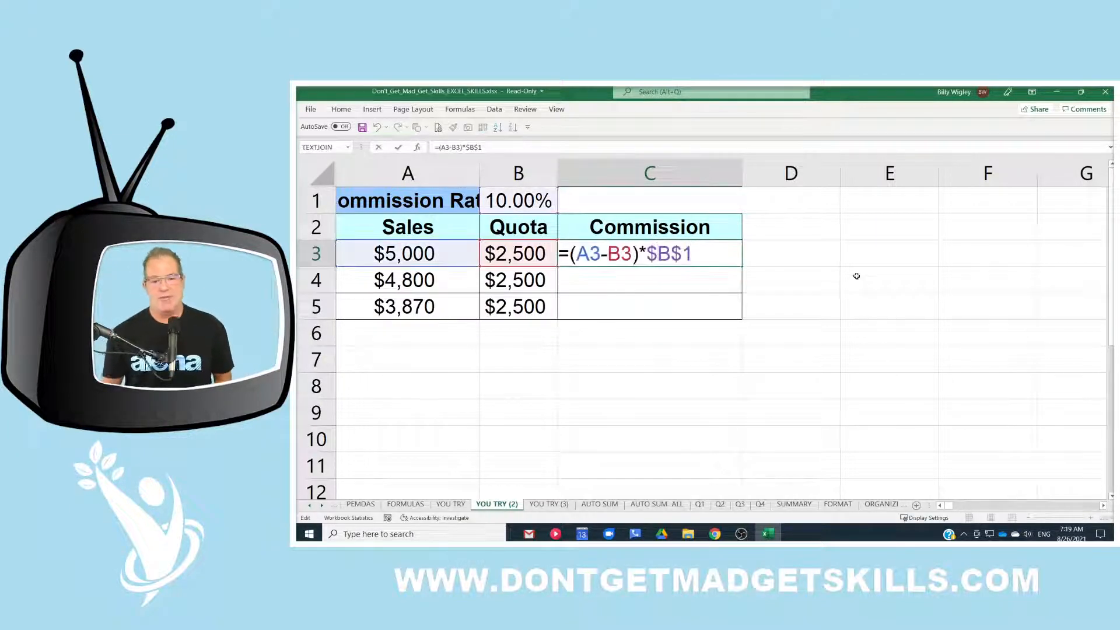
click(820, 255)
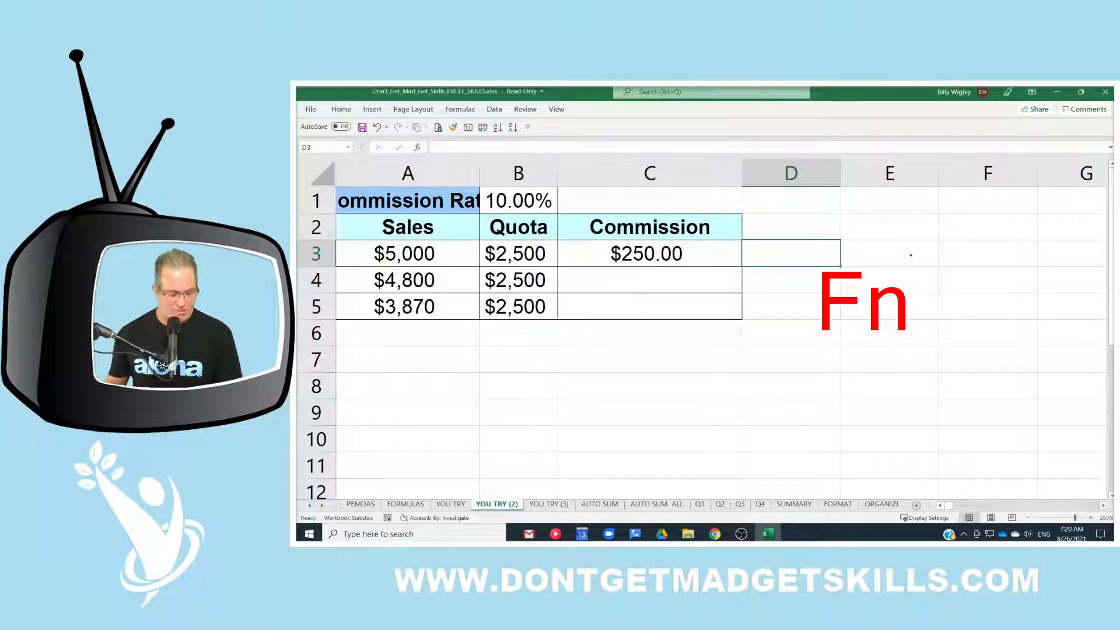
key(Escape)
Step: Reopen the commission formula in C3 and clear everything after its equals sign
double_click(634, 254)
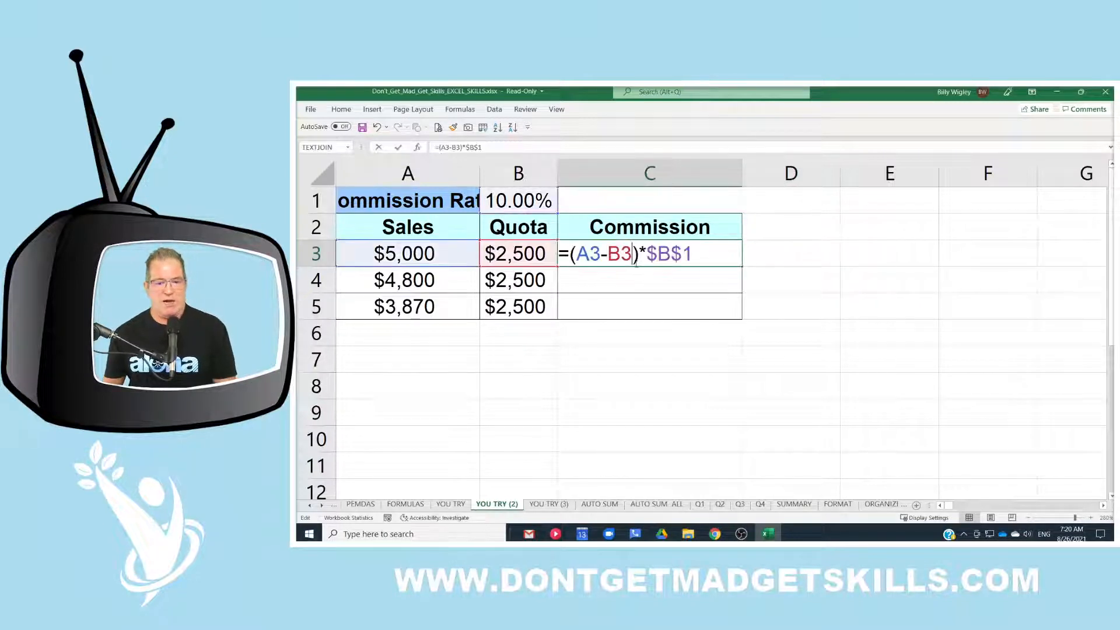
drag(695, 254, 570, 254)
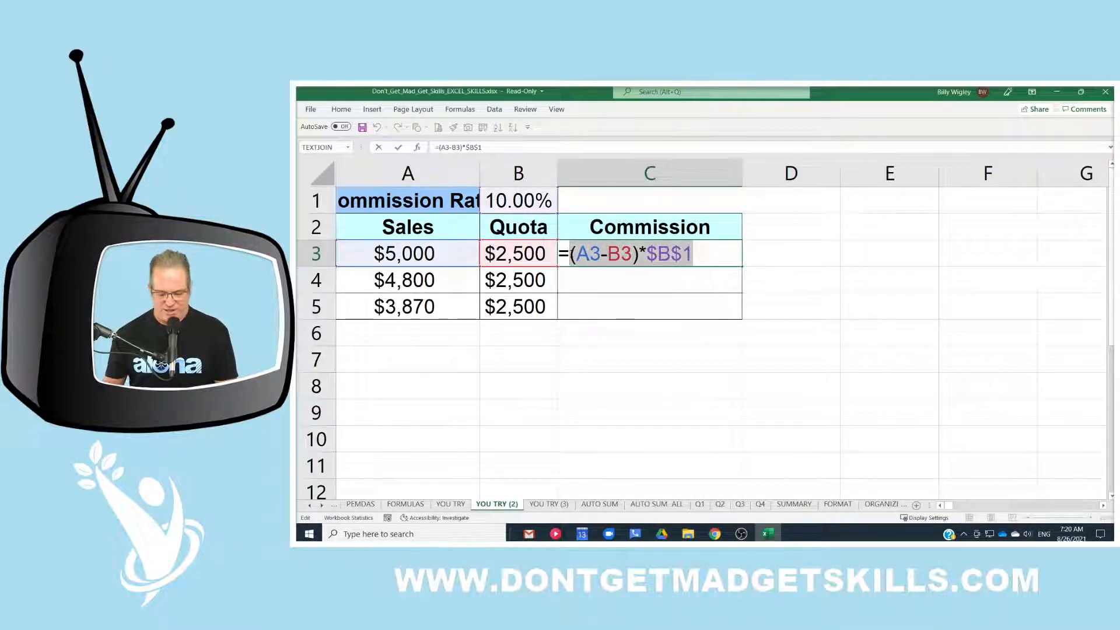
key(Delete)
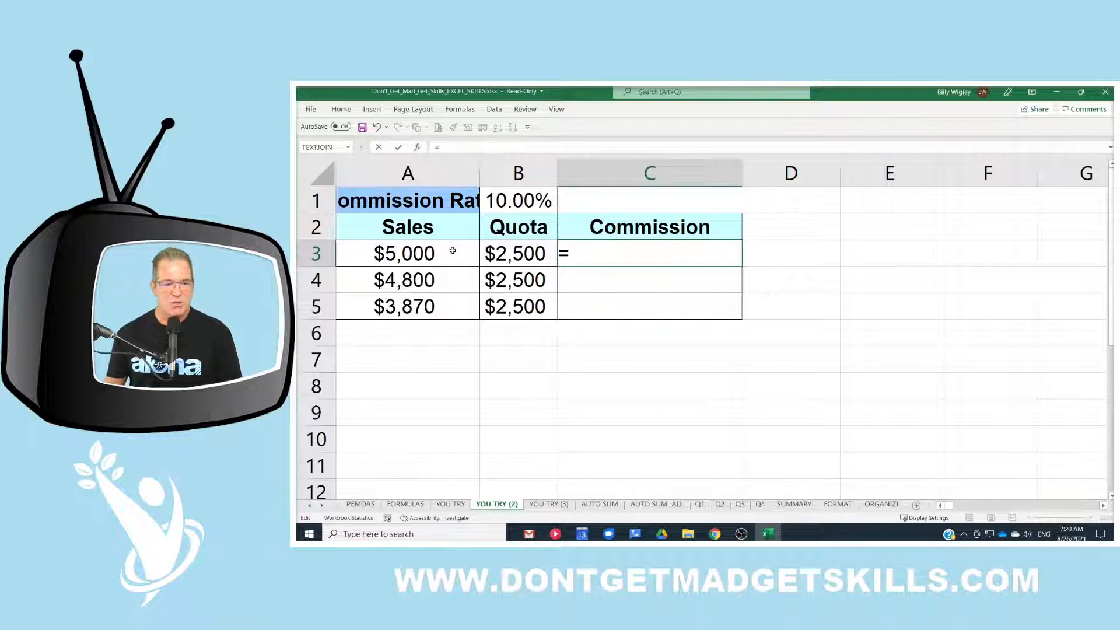
click(453, 251)
key(BackSpace)
key(BackSpace)
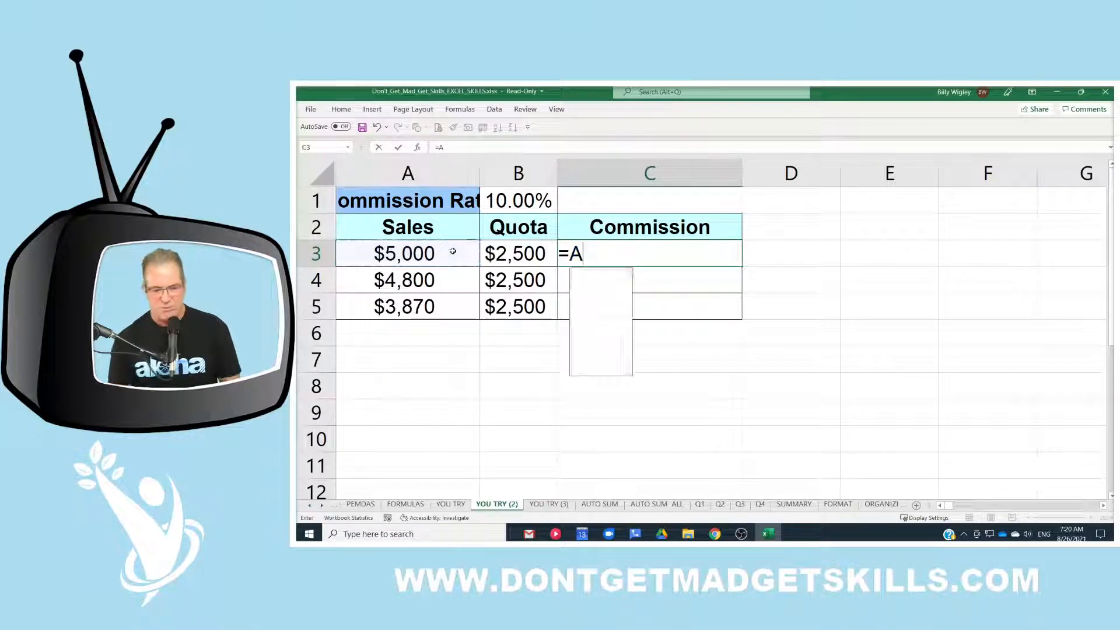
Step: Rebuild the C3 formula as =(A3-B3)*B1, subtracting quota from sales and multiplying by the commission rate
text(()
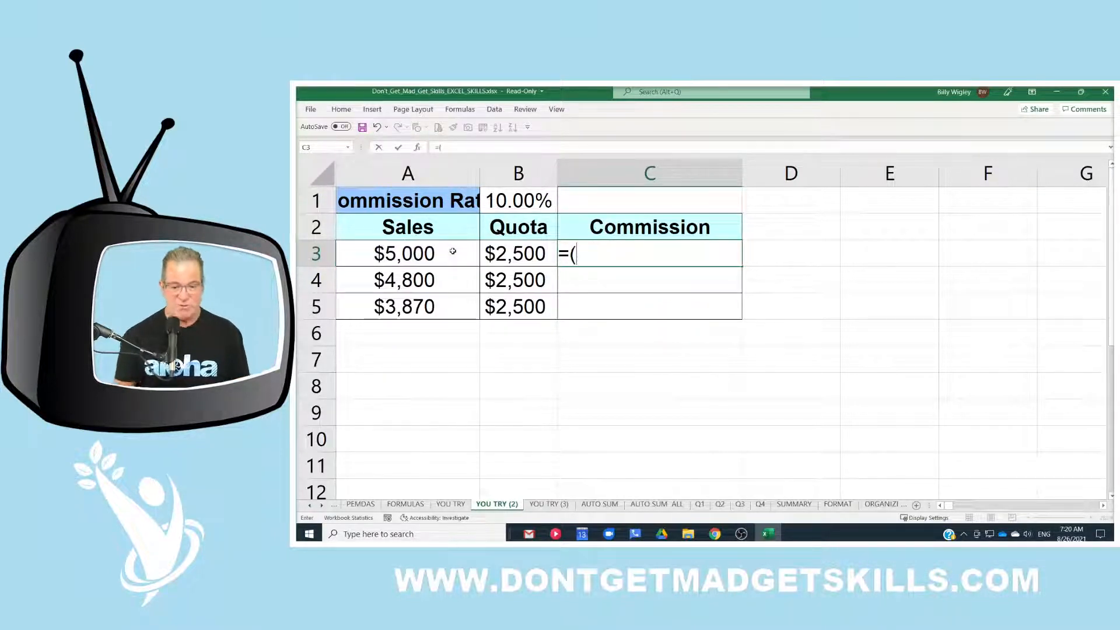
click(452, 251)
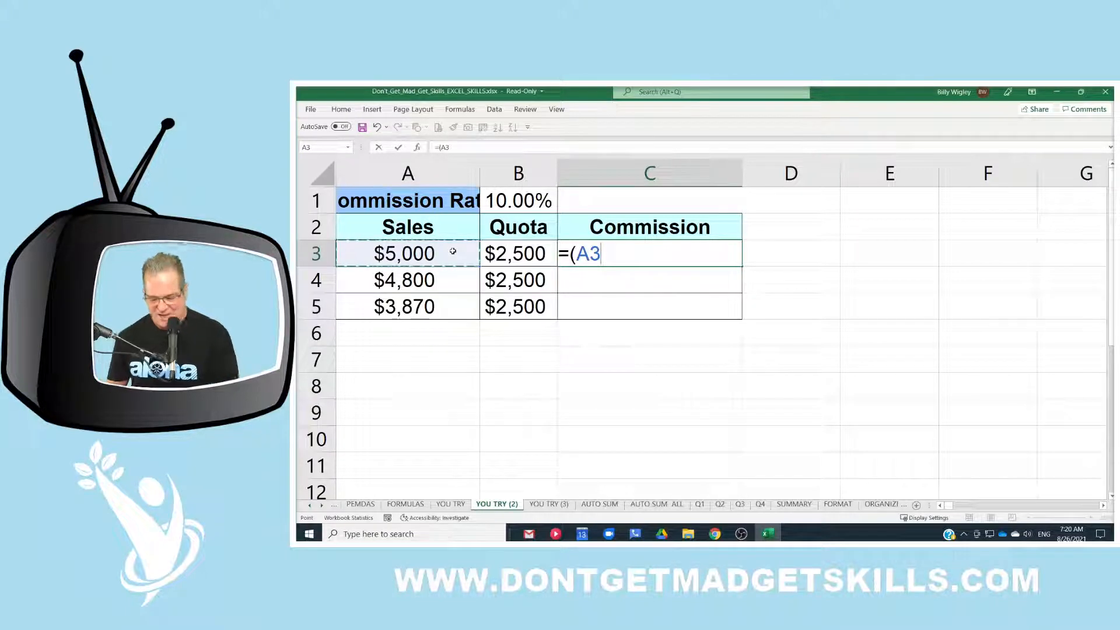
text(*)
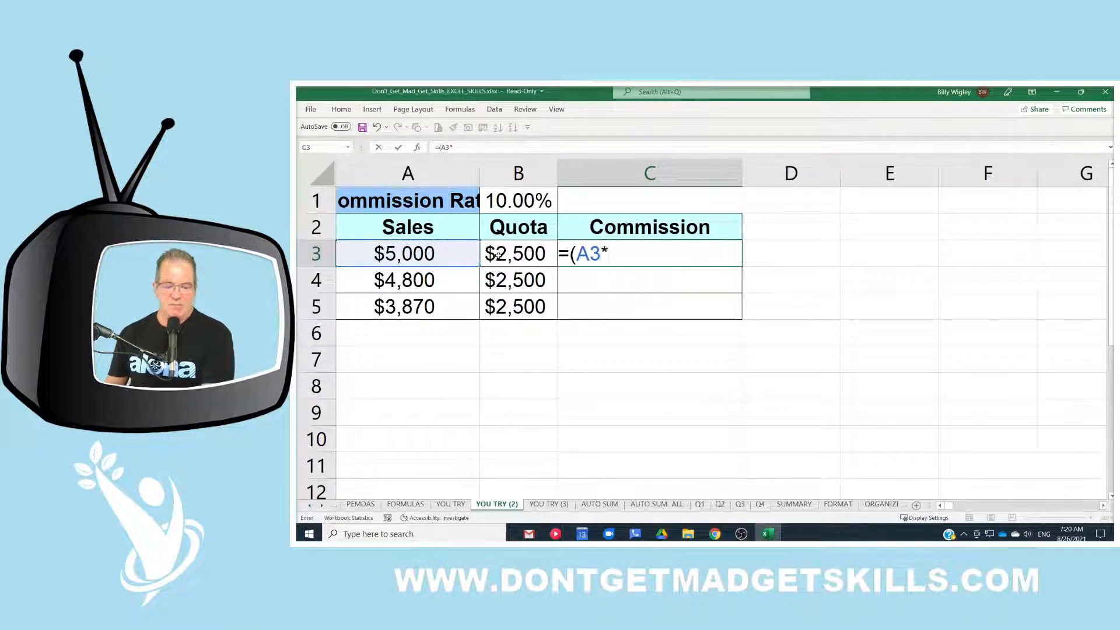
key(BackSpace)
text(-)
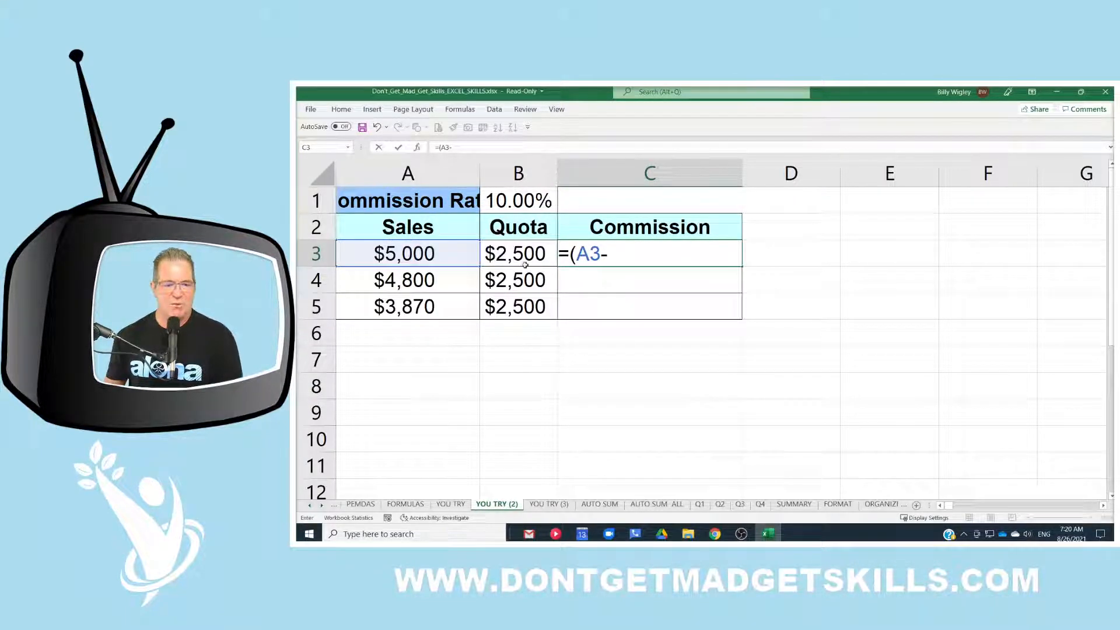
click(525, 259)
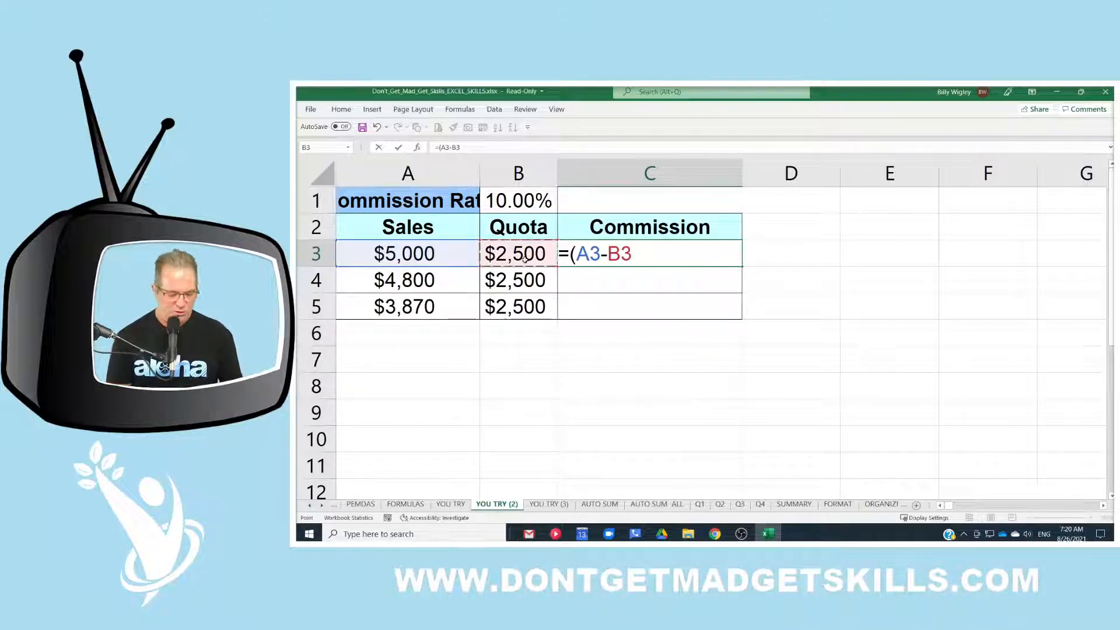
text()*)
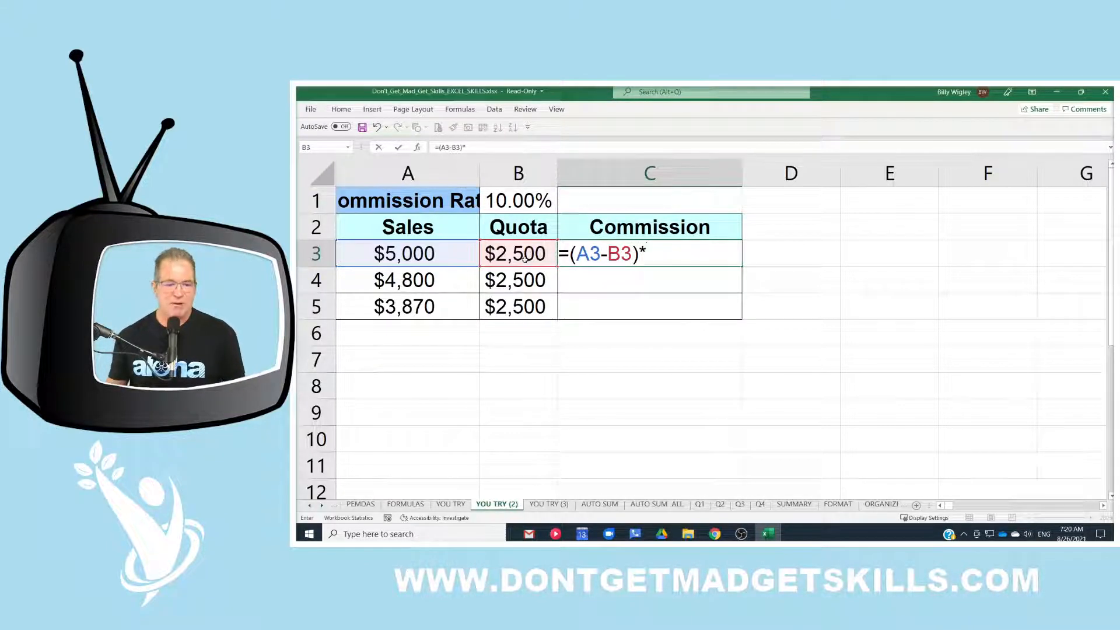
click(535, 199)
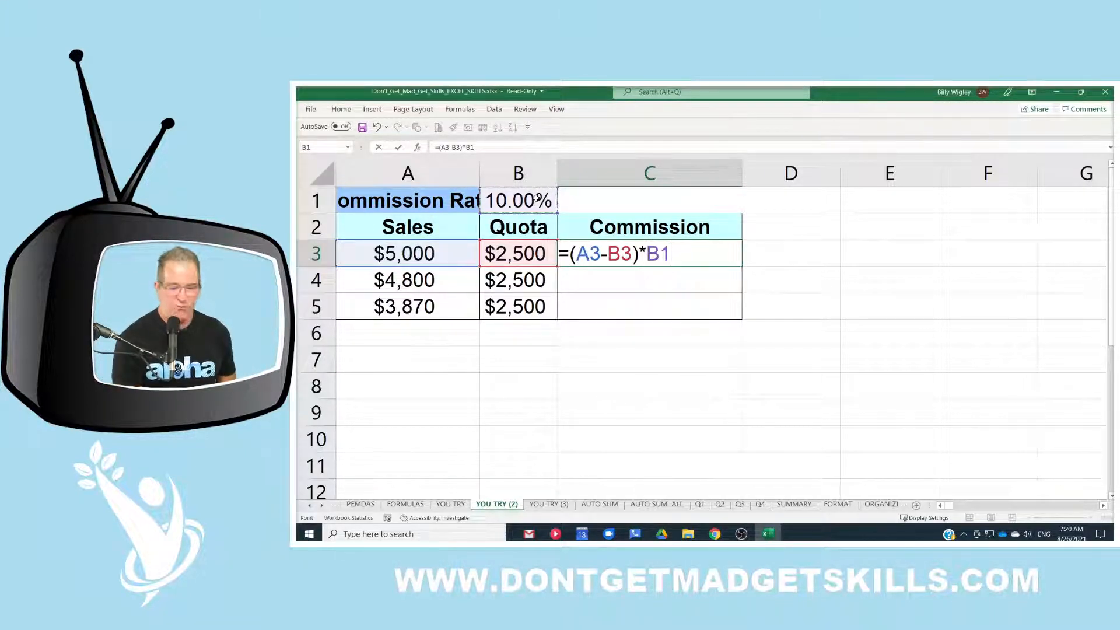
Step: Cycle the B1 reference through its absolute, mixed and relative forms, and enter the C3 formula as =(A3-B3)*$B$1
key(F4)
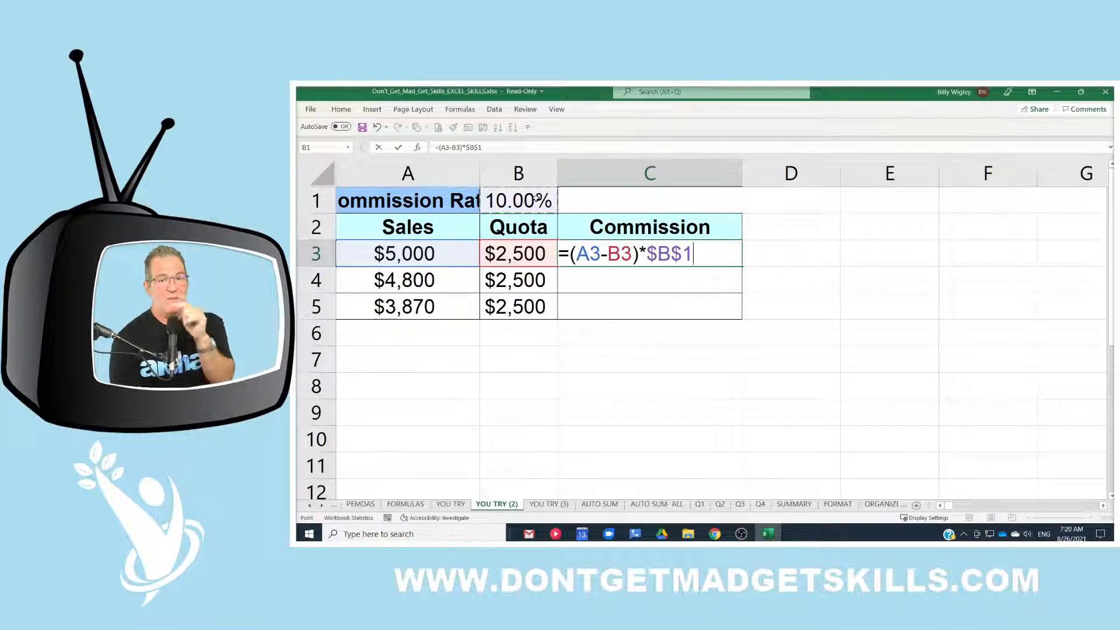
key(F4)
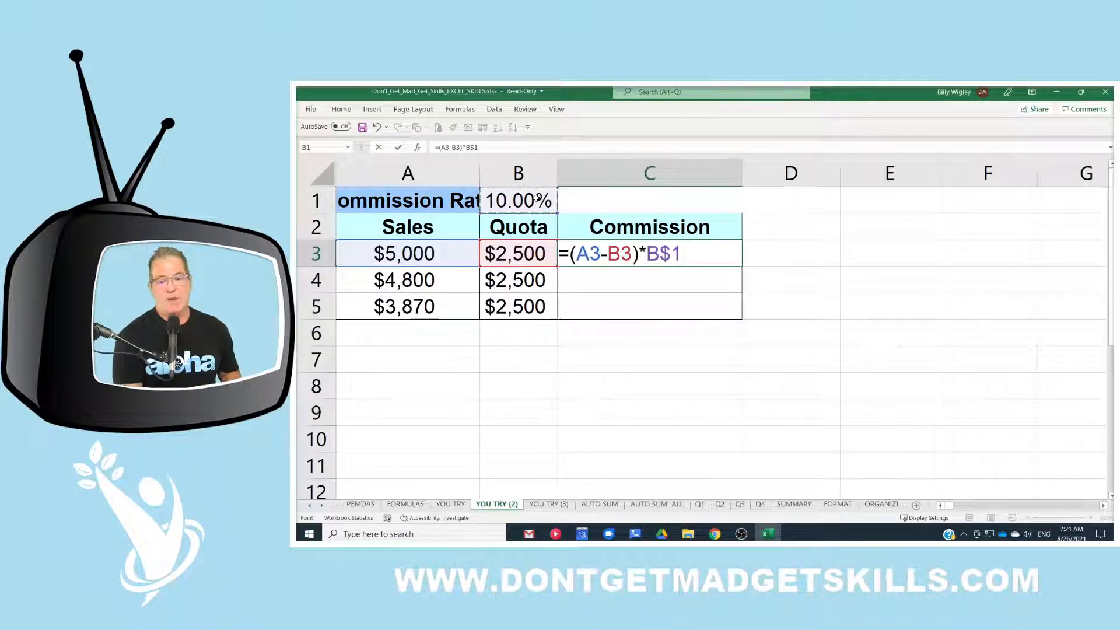
key(F4)
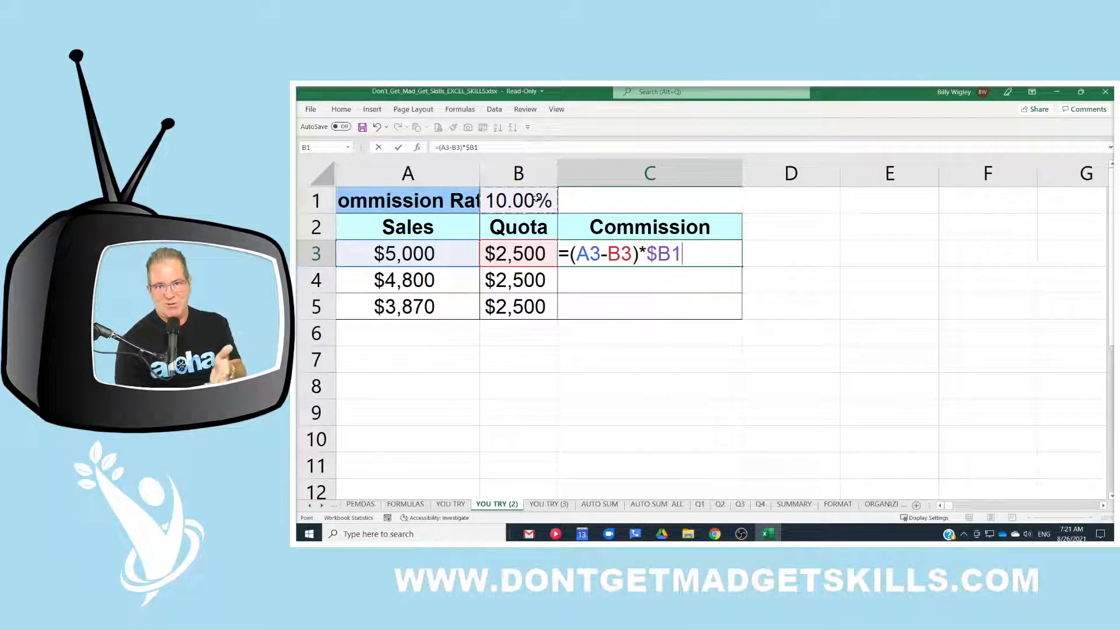
key(F4)
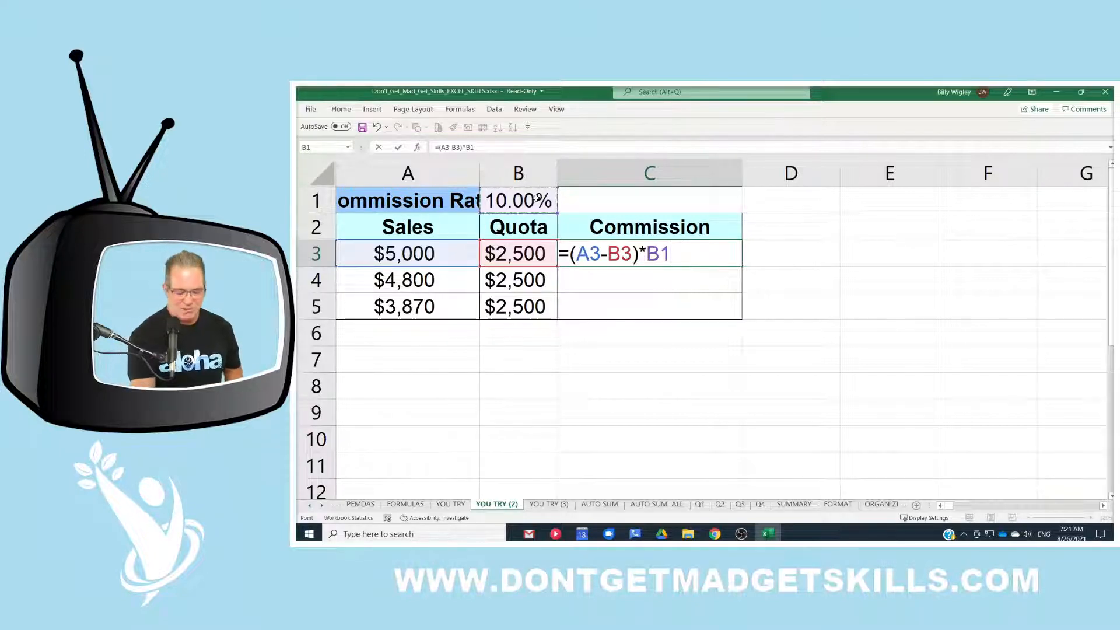
key(F4)
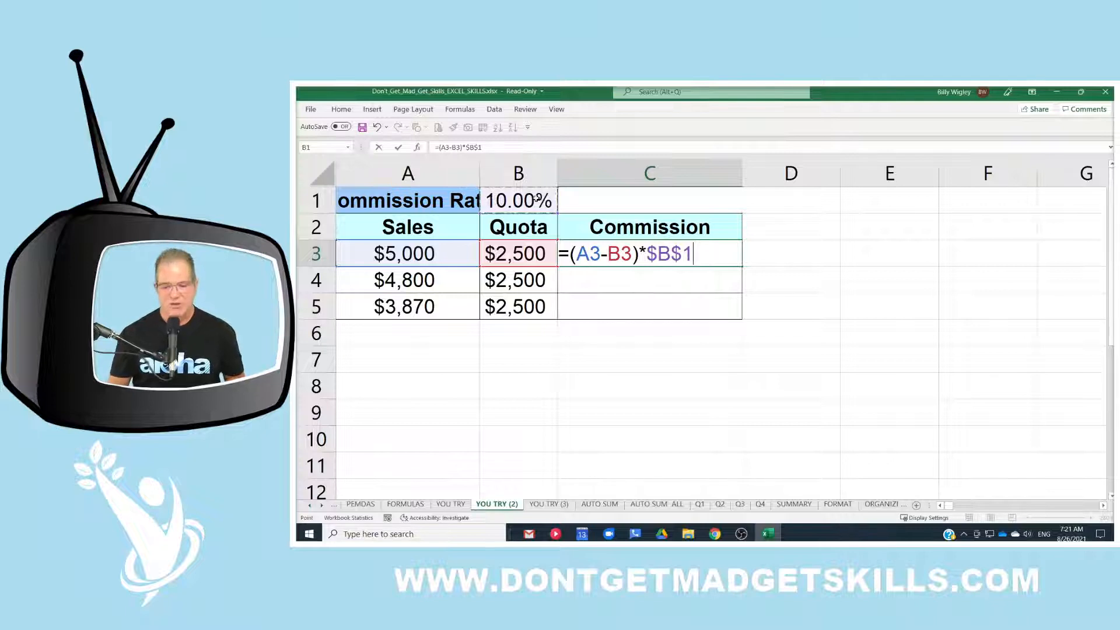
key(Return)
Step: Fill the C3 commission formula down through C5 and display the sheet's formulas to compare their cell references
click(711, 254)
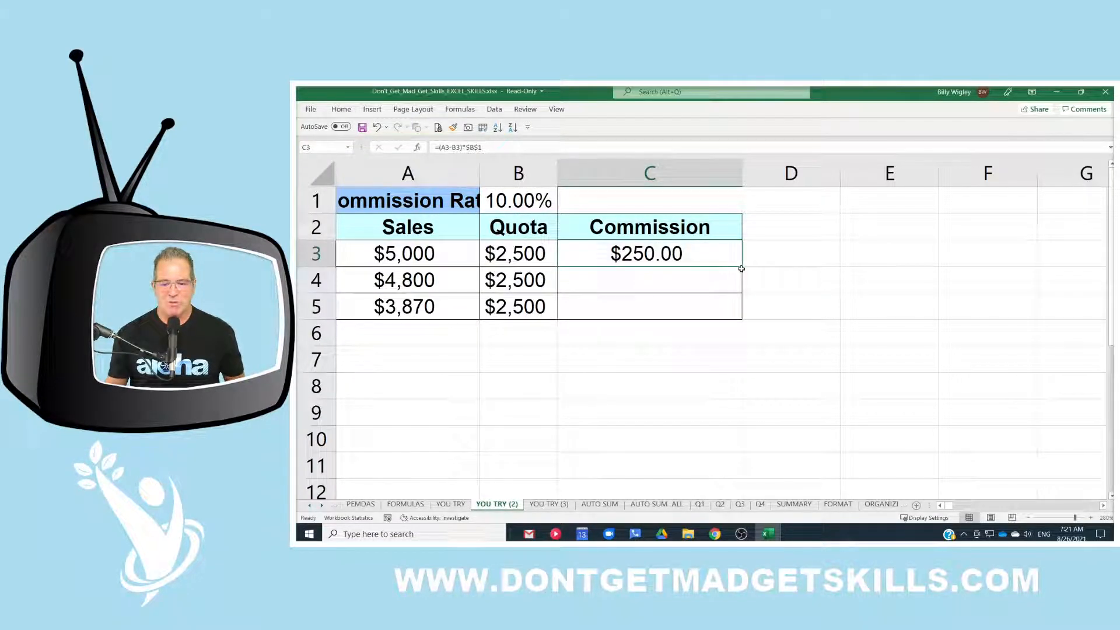
double_click(742, 268)
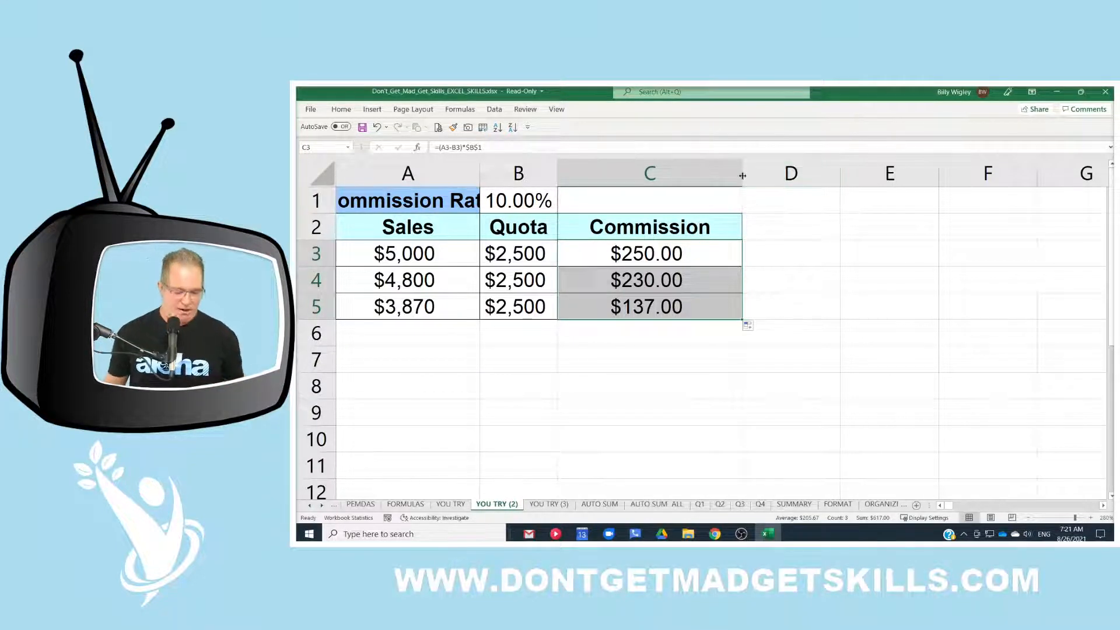
key(ctrl+grave)
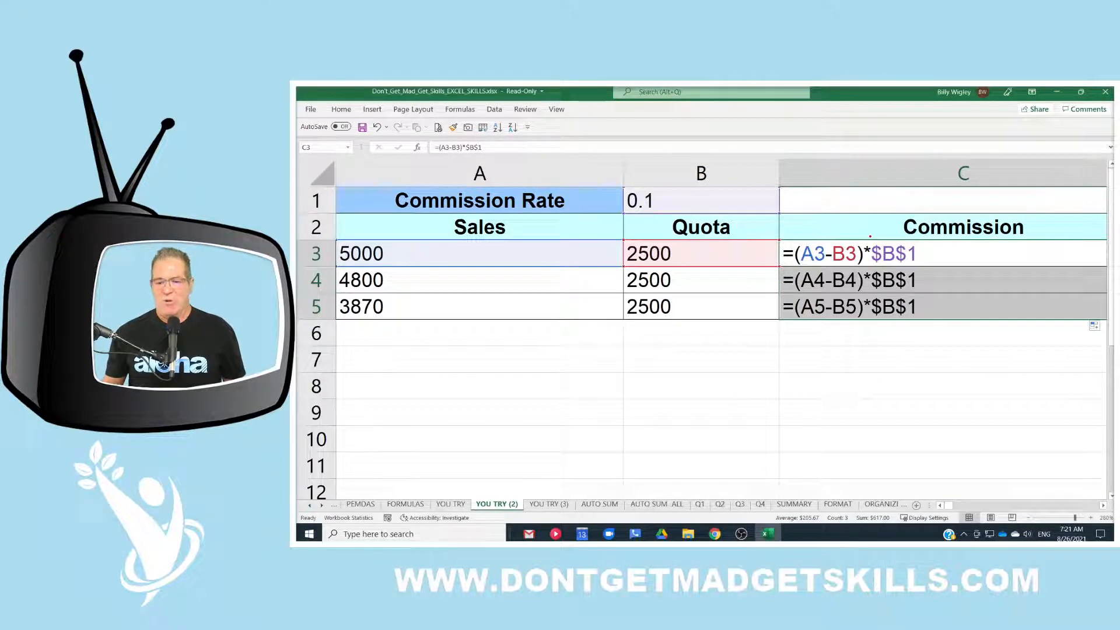
mouse_move(865, 238)
mouse_down()
mouse_move(919, 272)
mouse_move(932, 327)
mouse_up()
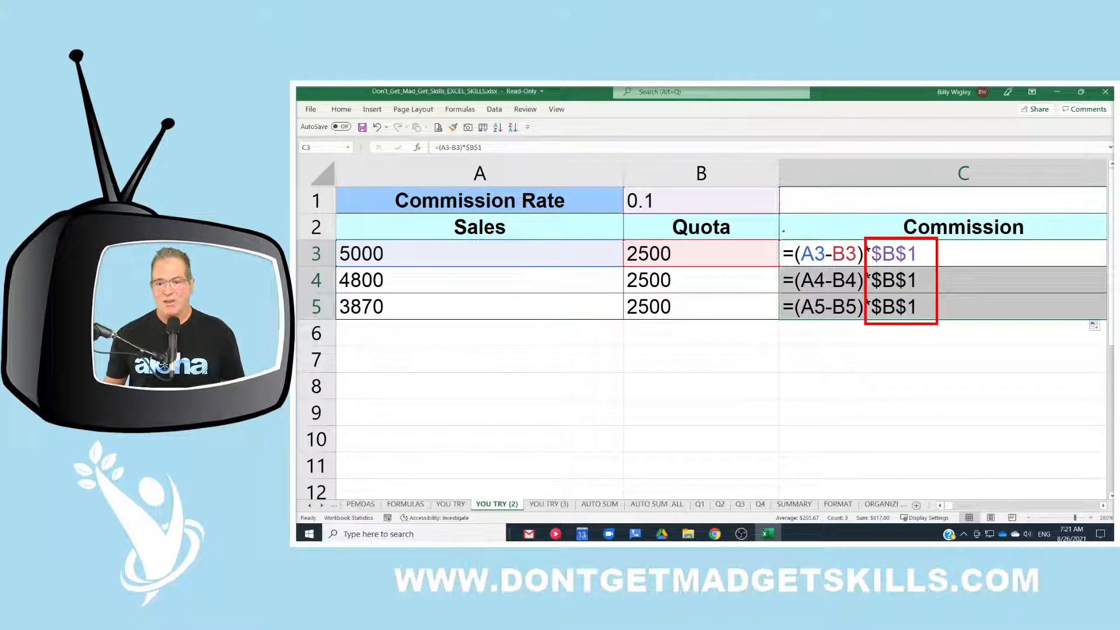
mouse_move(776, 229)
mouse_down()
mouse_move(850, 289)
mouse_move(865, 326)
mouse_up()
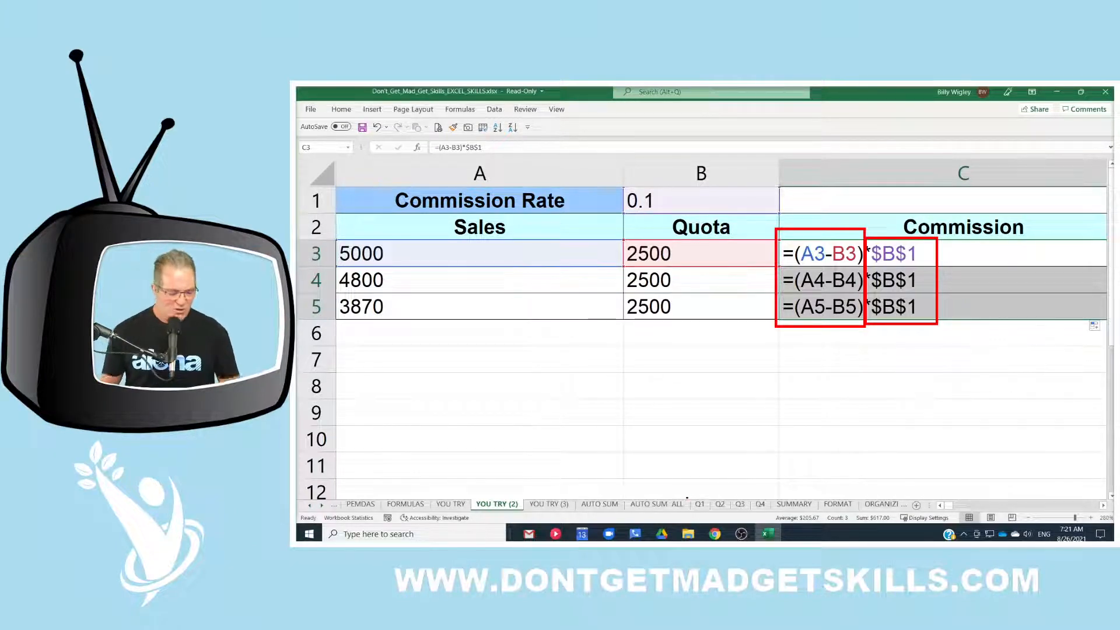
key(Escape)
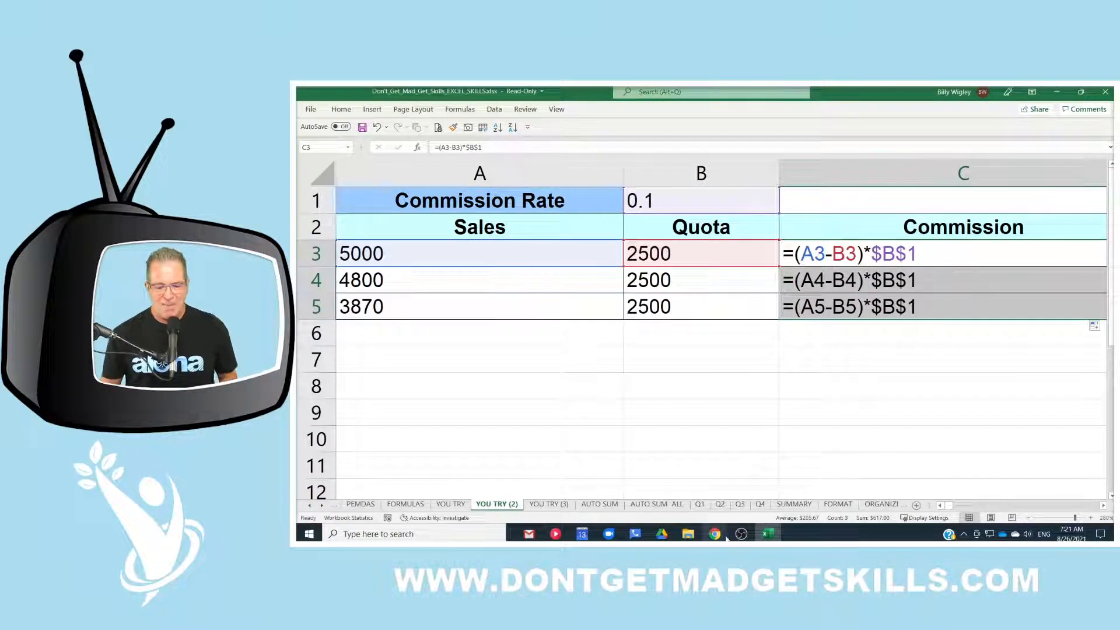
Step: Switch to the Chrome window with the dontgetmadgetskills.com live class page and look through the upcoming classes
mouse_move(717, 536)
click(800, 484)
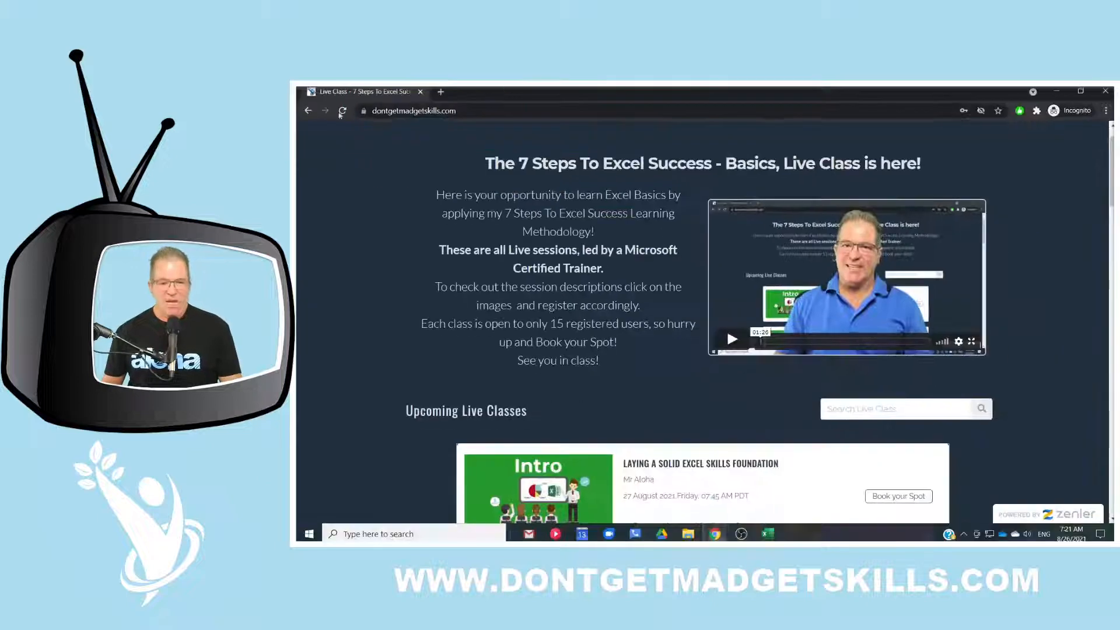
scroll(670, 294, down, 4)
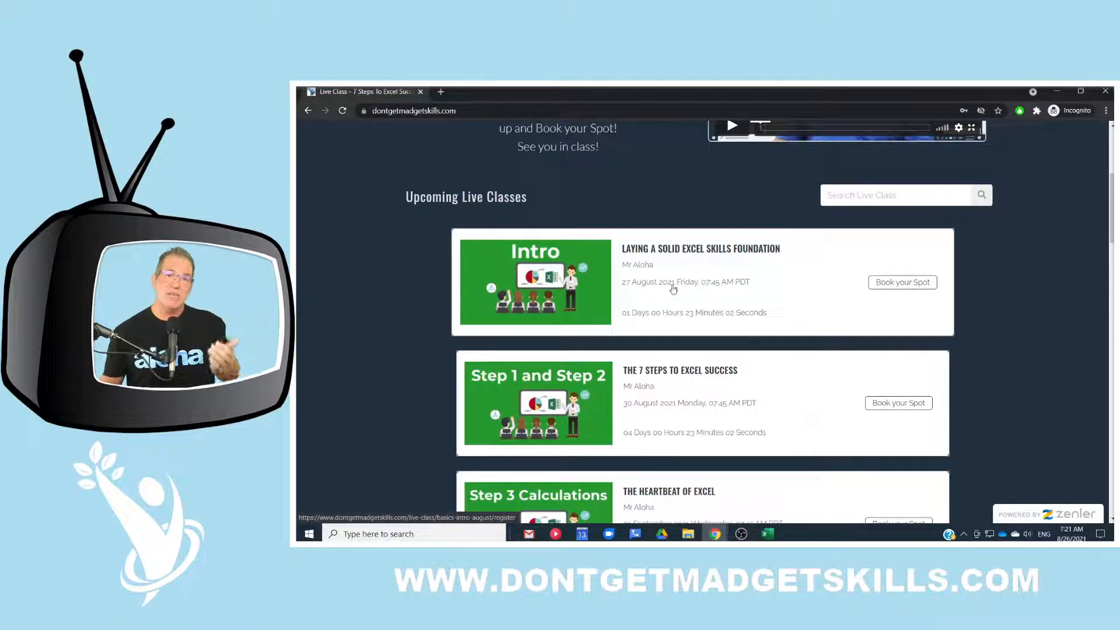
scroll(670, 294, down, 1)
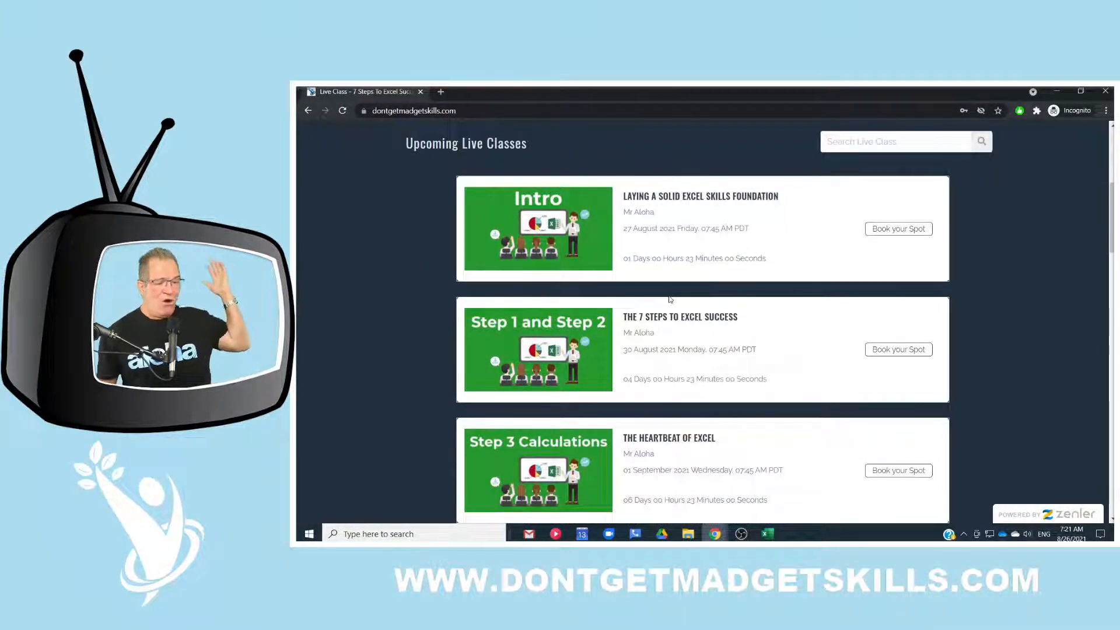
scroll(657, 362, down, 2)
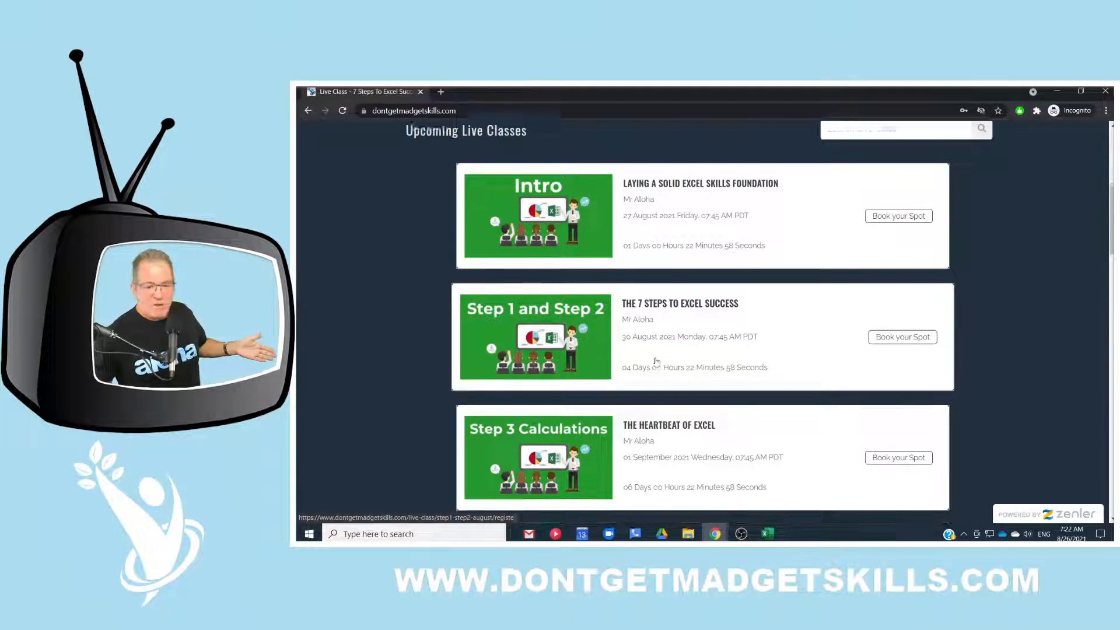
scroll(656, 361, down, 4)
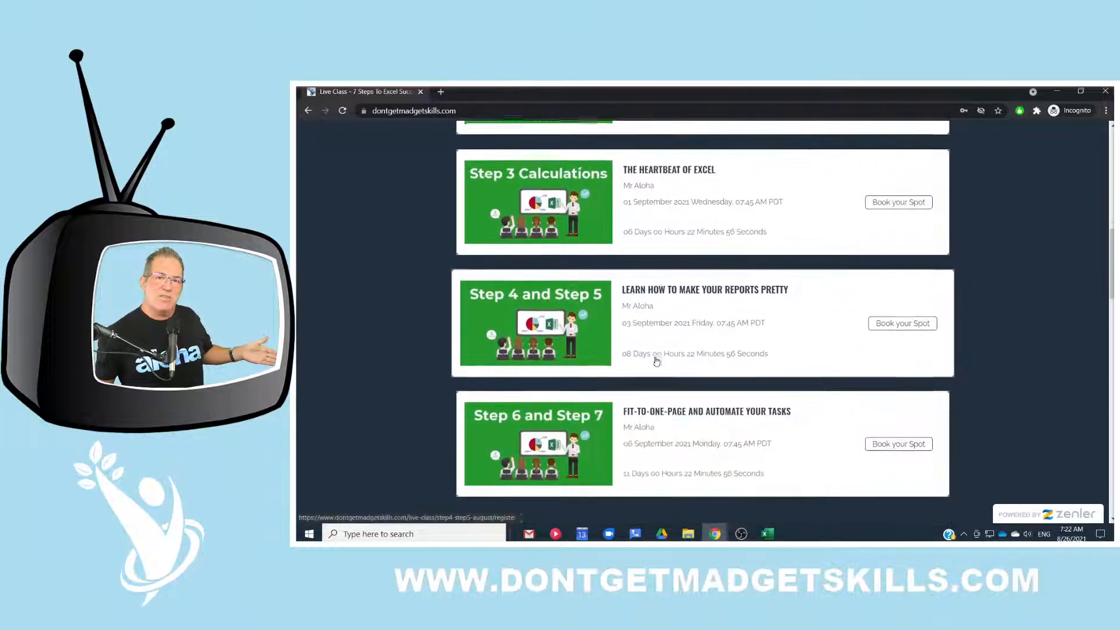
scroll(657, 360, down, 2)
scroll(680, 312, up, 9)
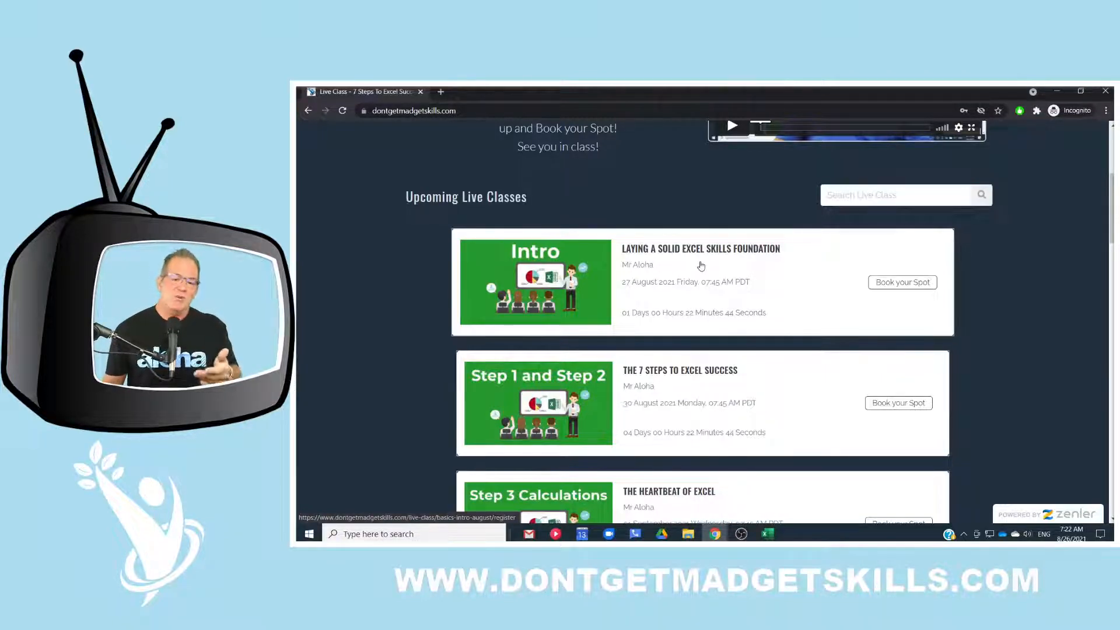
scroll(701, 266, up, 6)
scroll(698, 263, down, 5)
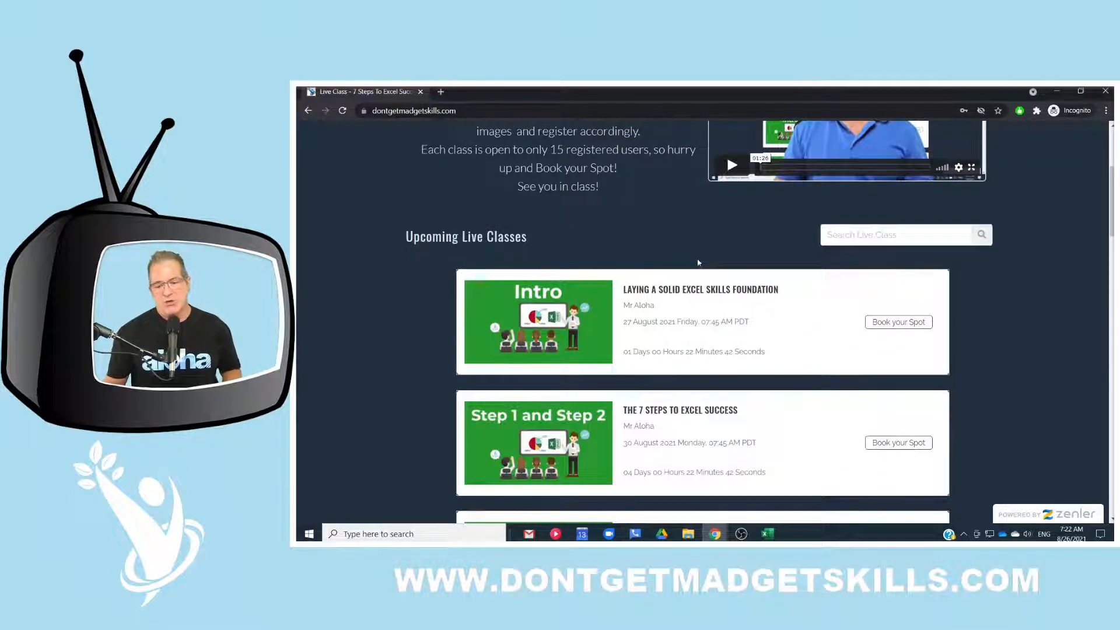
scroll(698, 262, down, 1)
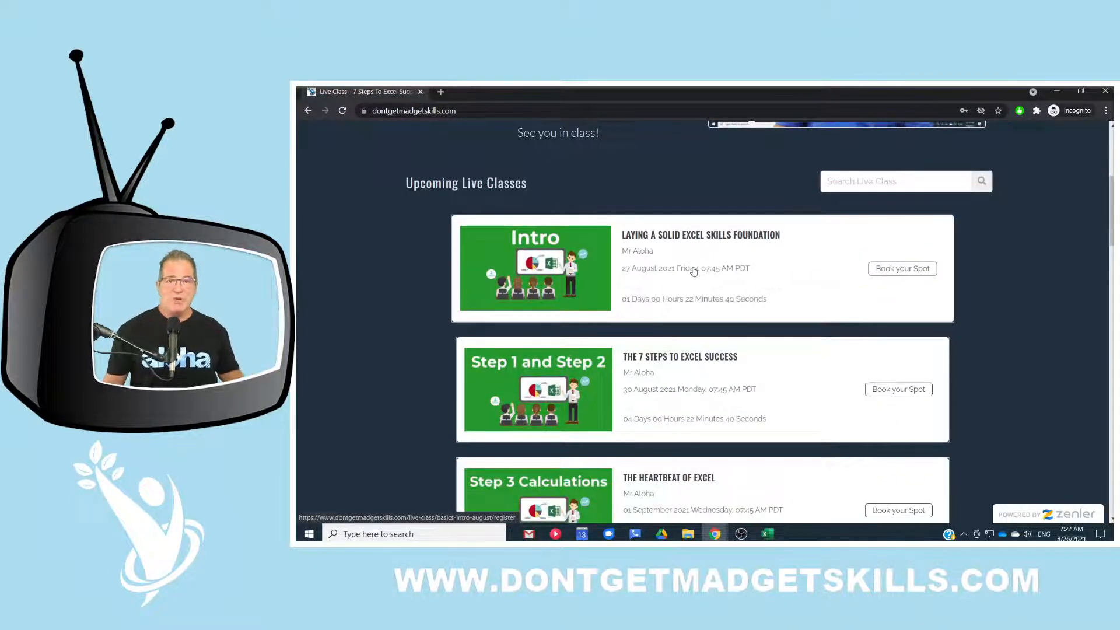
scroll(693, 272, down, 1)
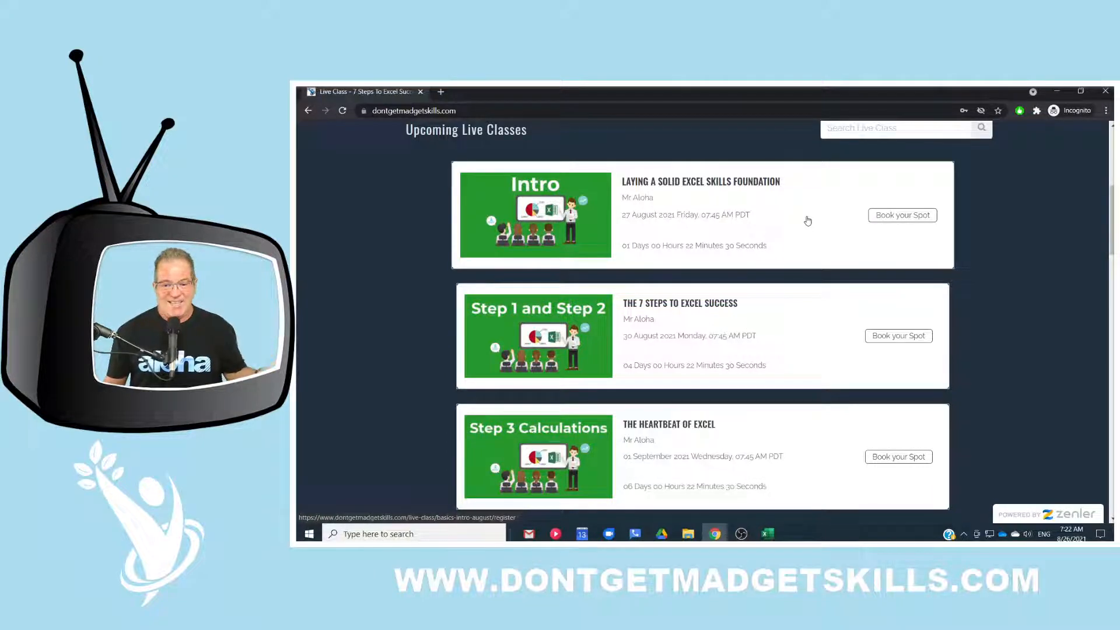
Step: Open the Laying a Solid Excel Skills Foundation class page, review its contents, and view and dismiss the registration login form
click(786, 205)
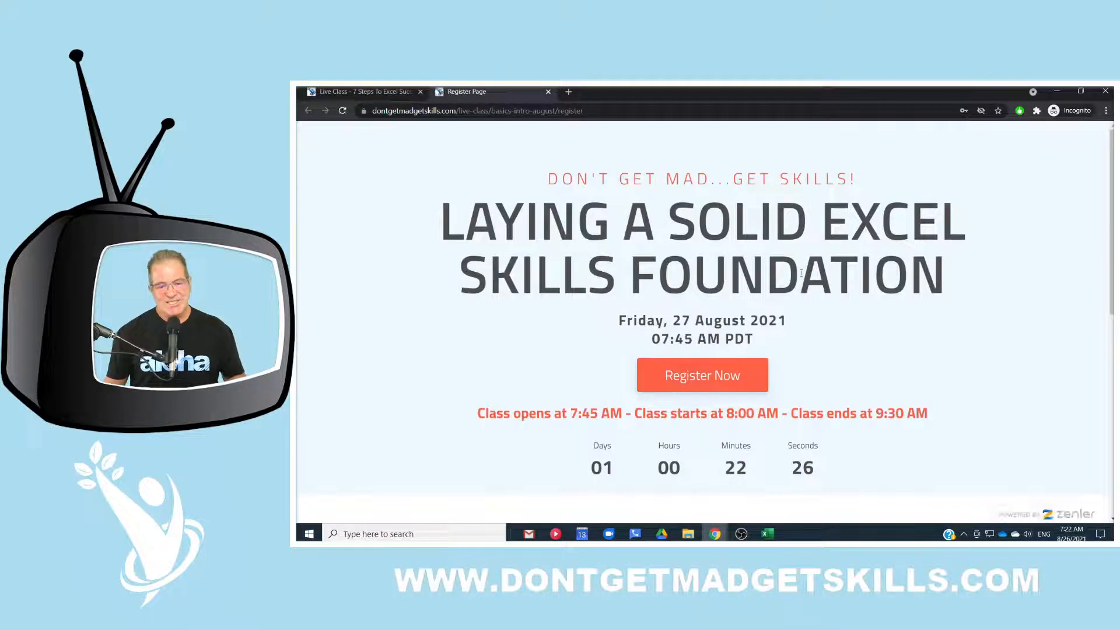
scroll(876, 323, down, 3)
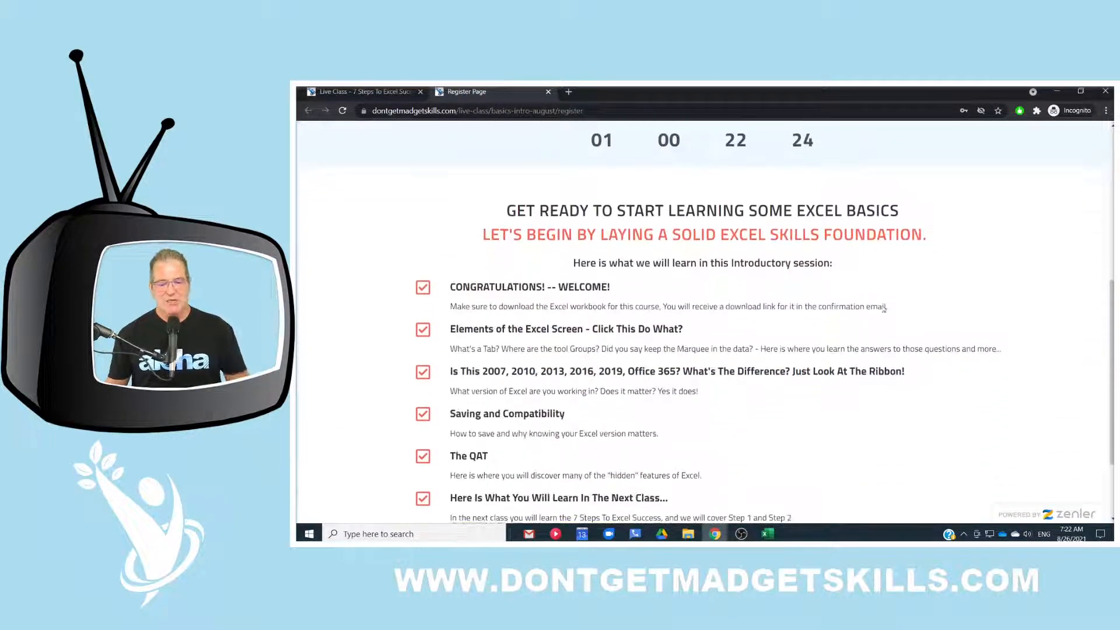
scroll(882, 306, up, 3)
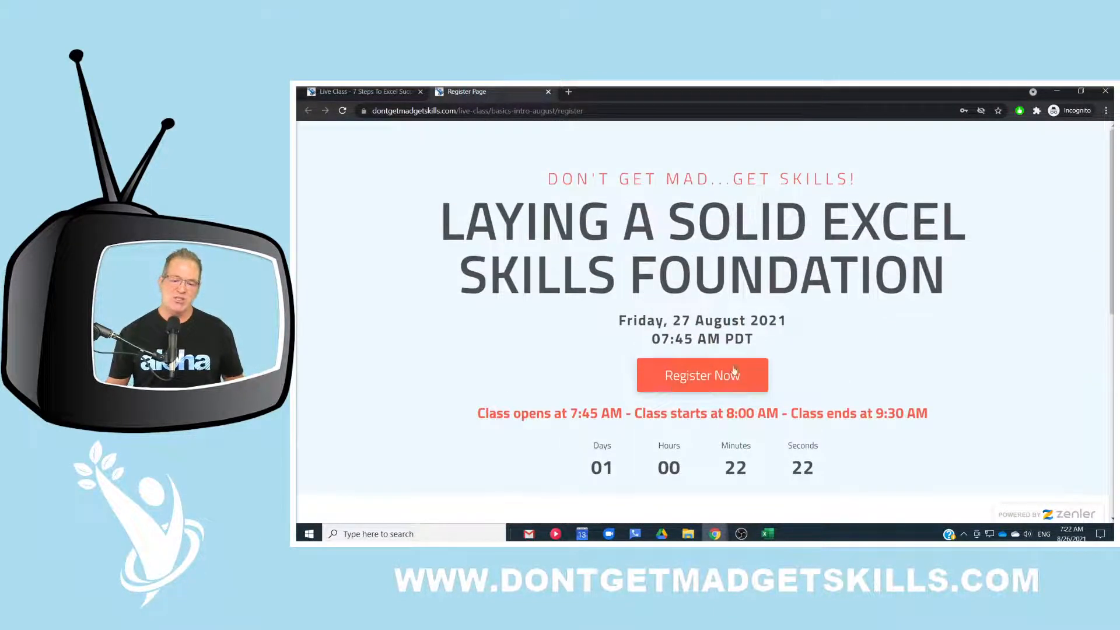
click(704, 381)
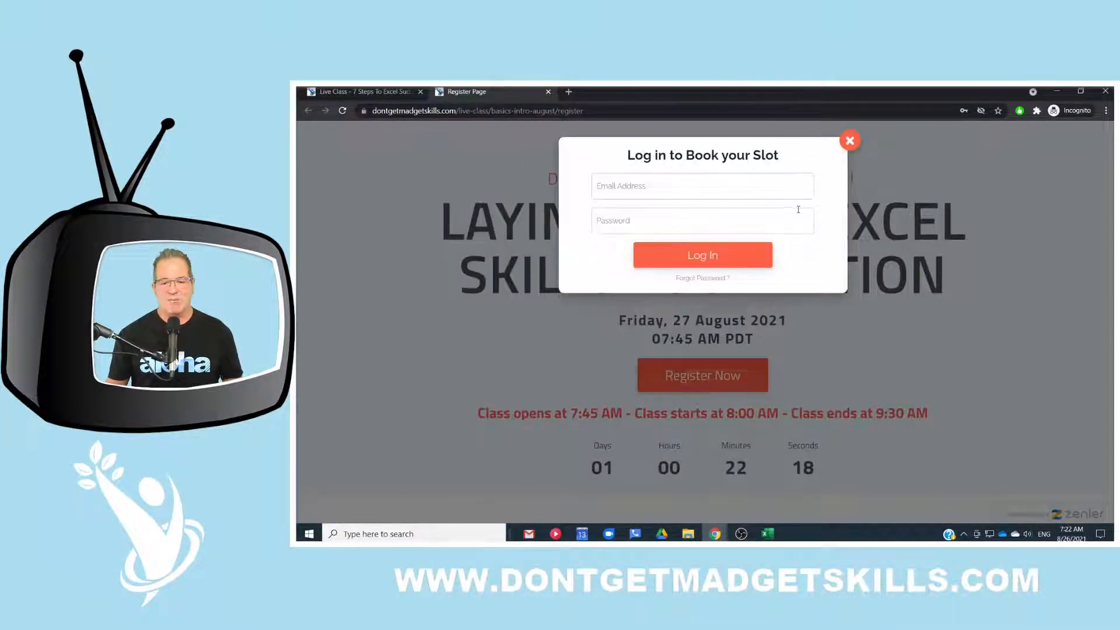
click(851, 141)
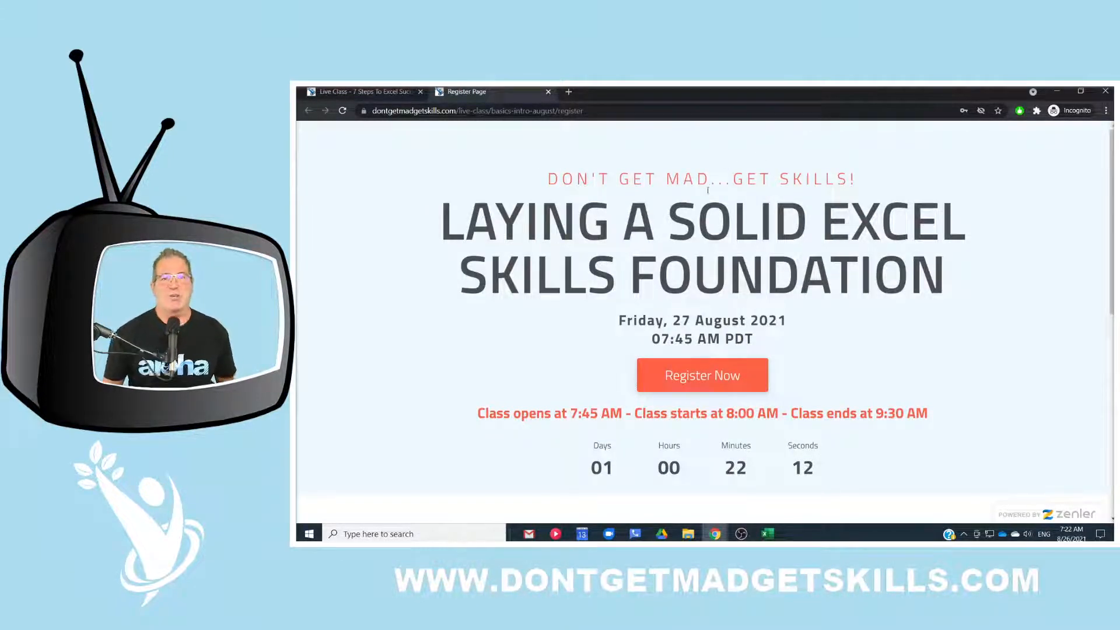
Step: Return to the Live Class page and look over the upcoming live classes list
click(327, 91)
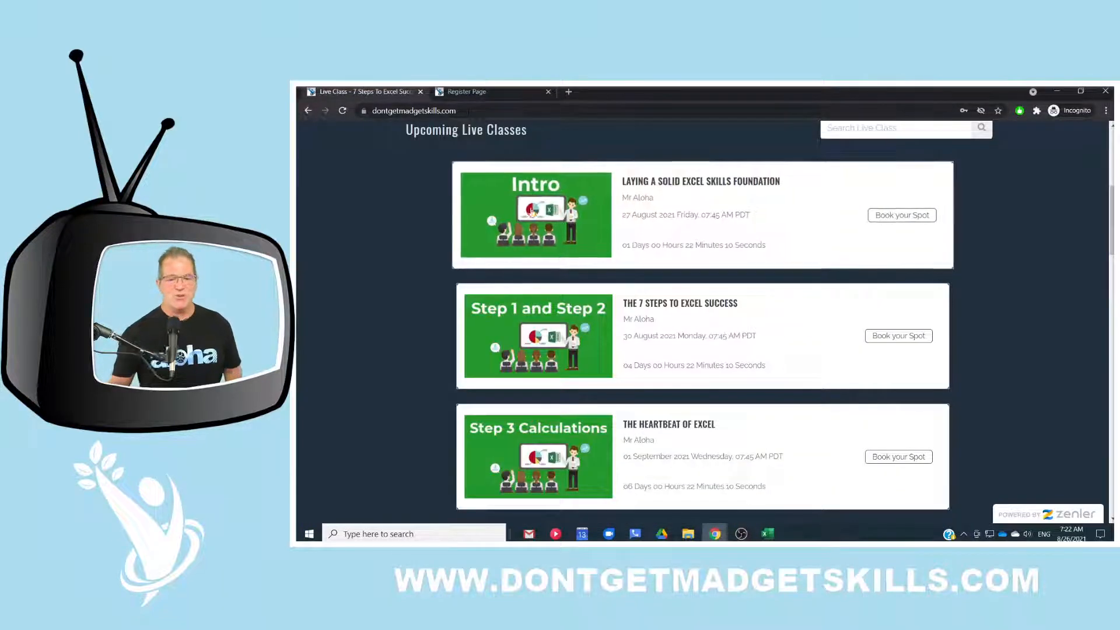
scroll(581, 245, up, 3)
scroll(582, 249, down, 3)
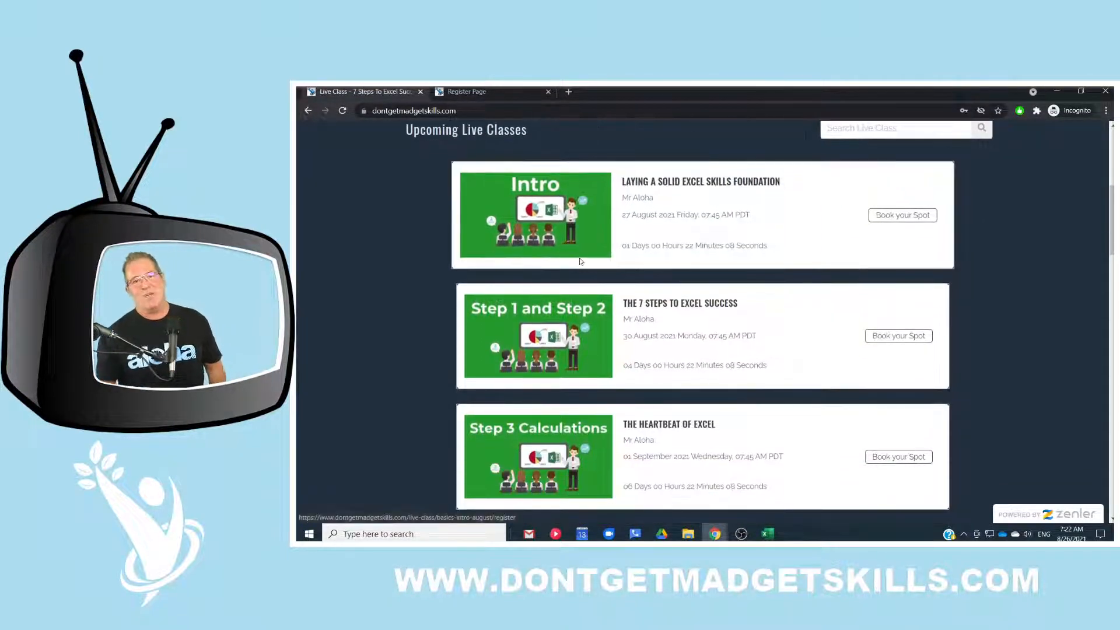